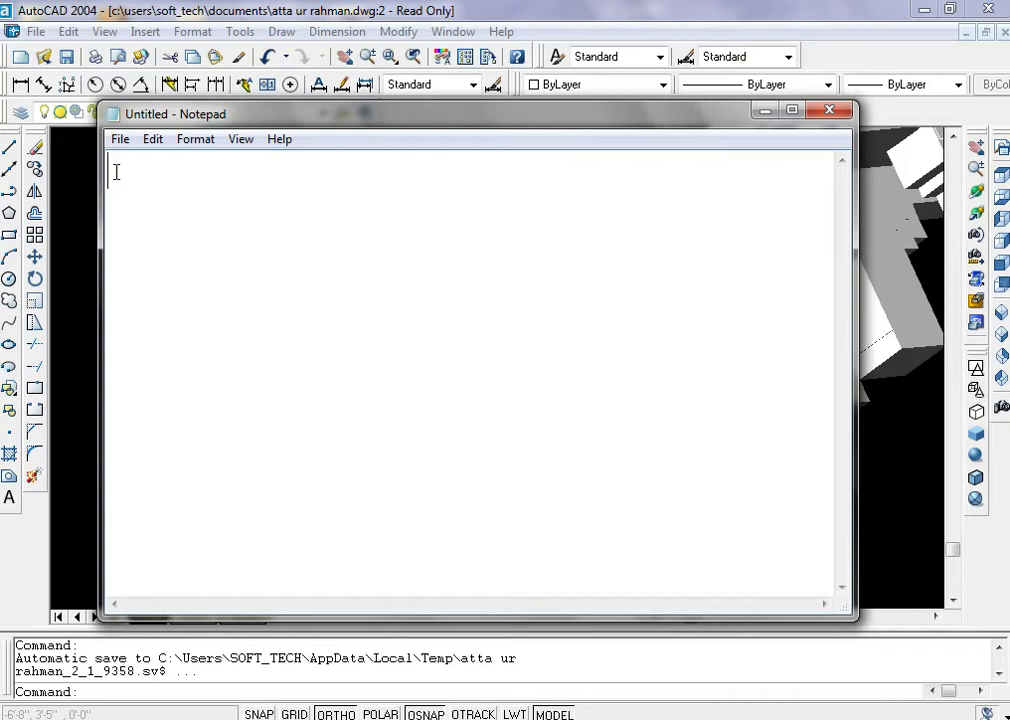
- Type the intro note as three lines: 'first we start metro', 'simple project in auto cad', 'let's start ........'
text(first w)
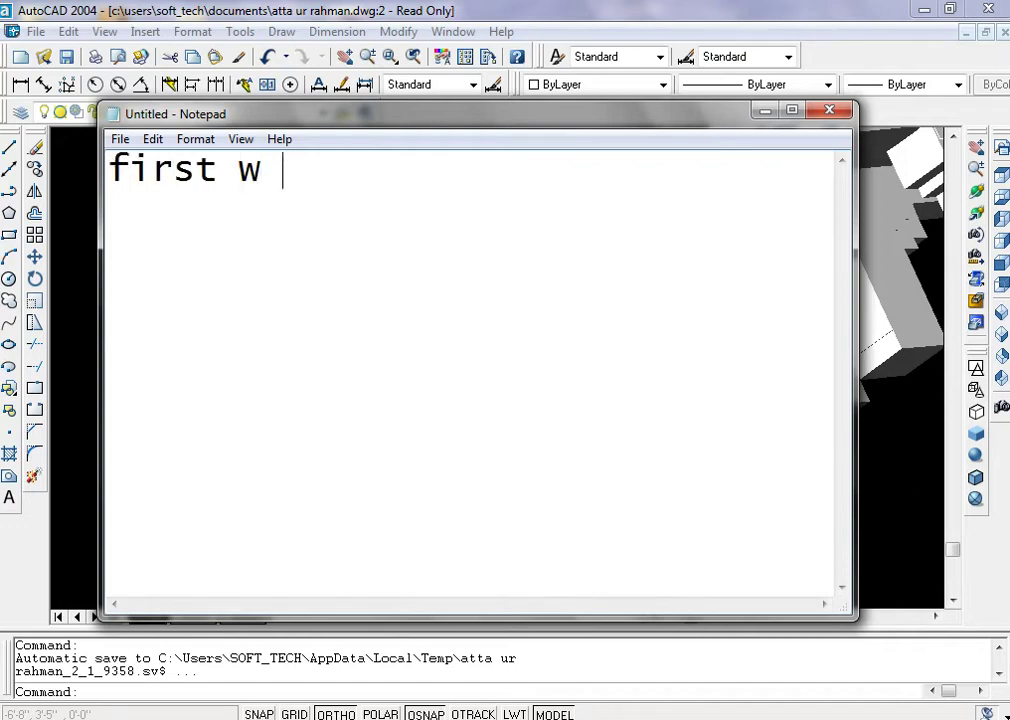
text(e start )
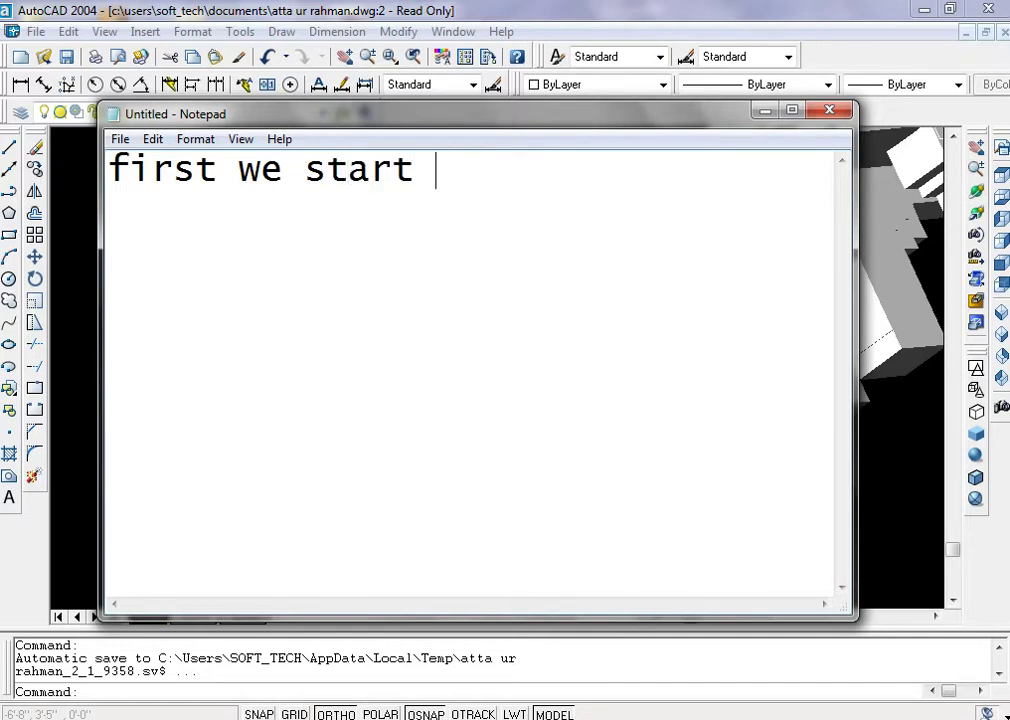
text(metro simple pr)
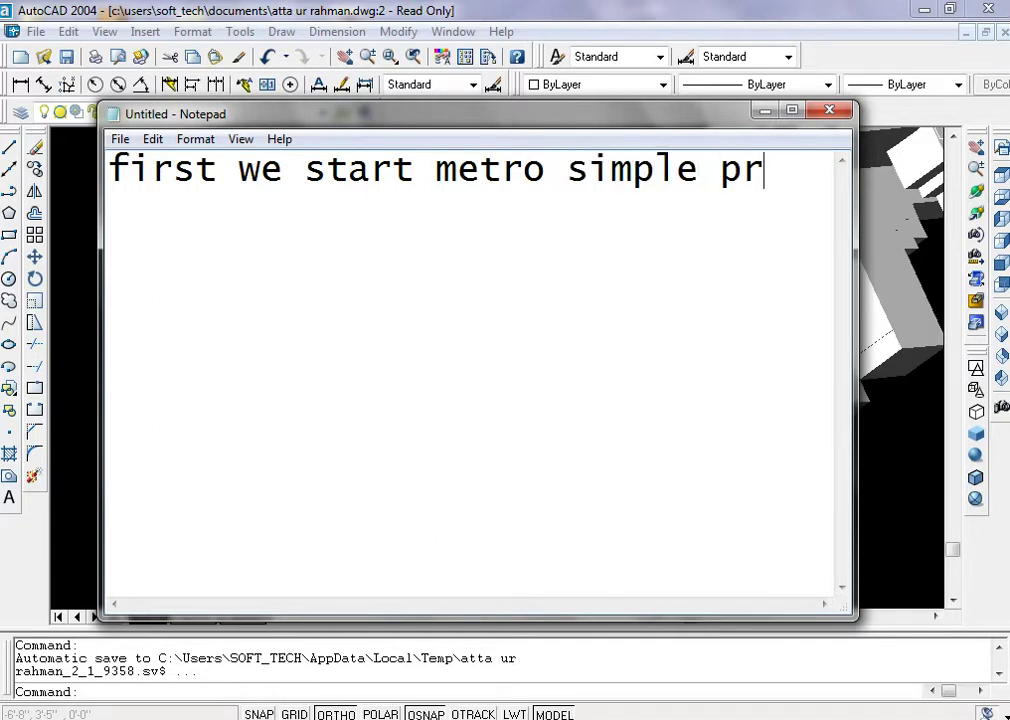
text(ct)
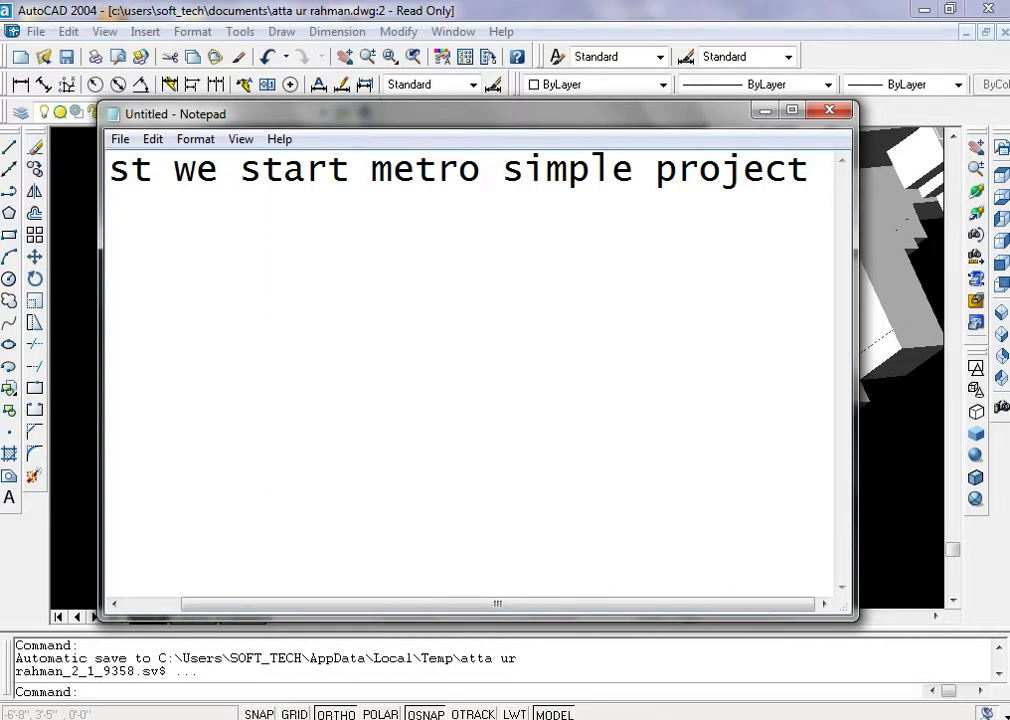
click(491, 186)
key(Return)
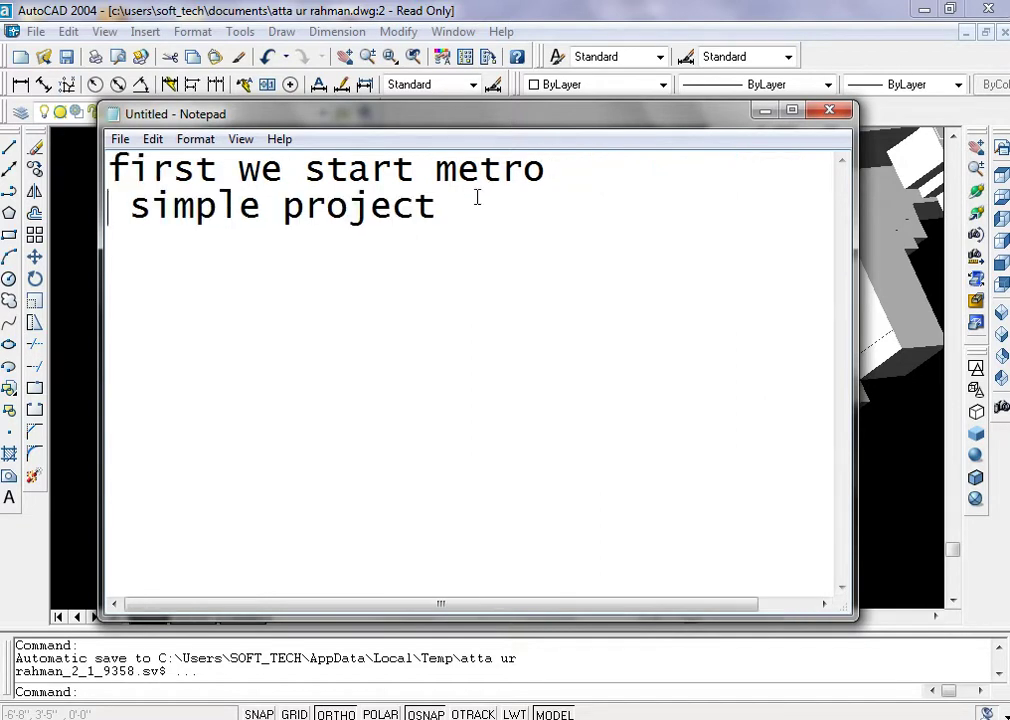
text( in au)
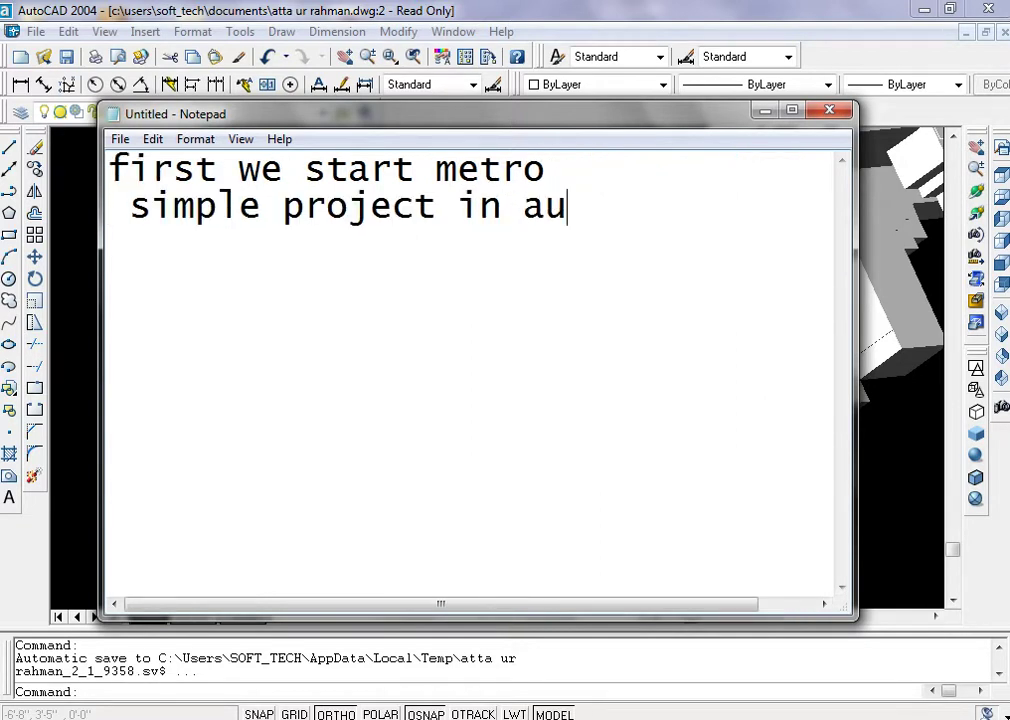
text(to cad)
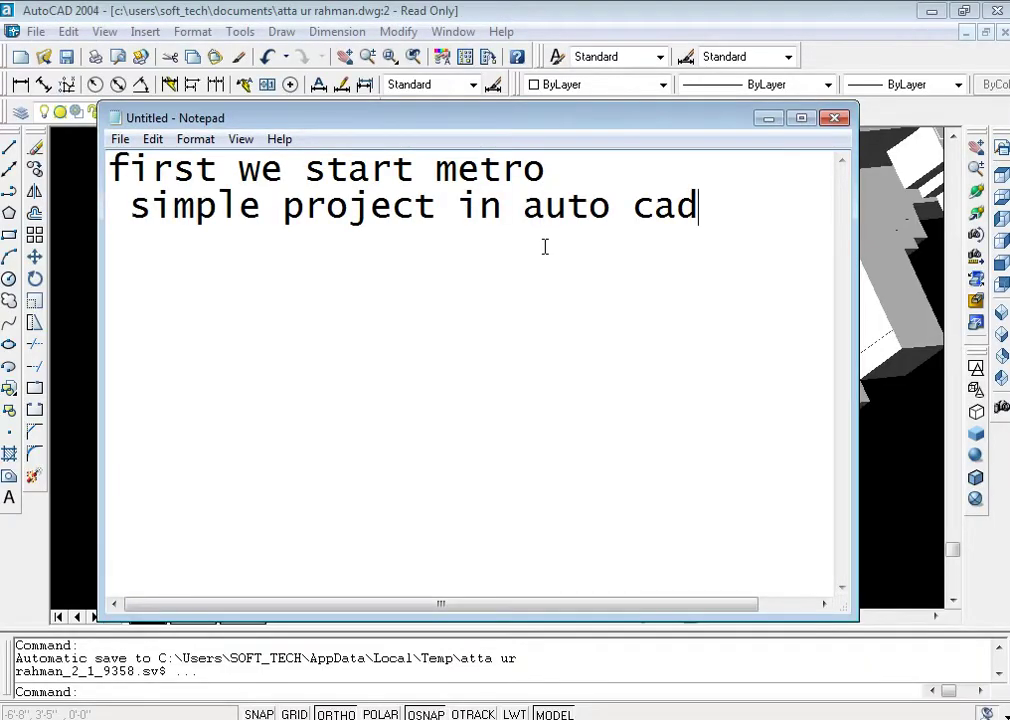
key(Return)
text(let's start ........)
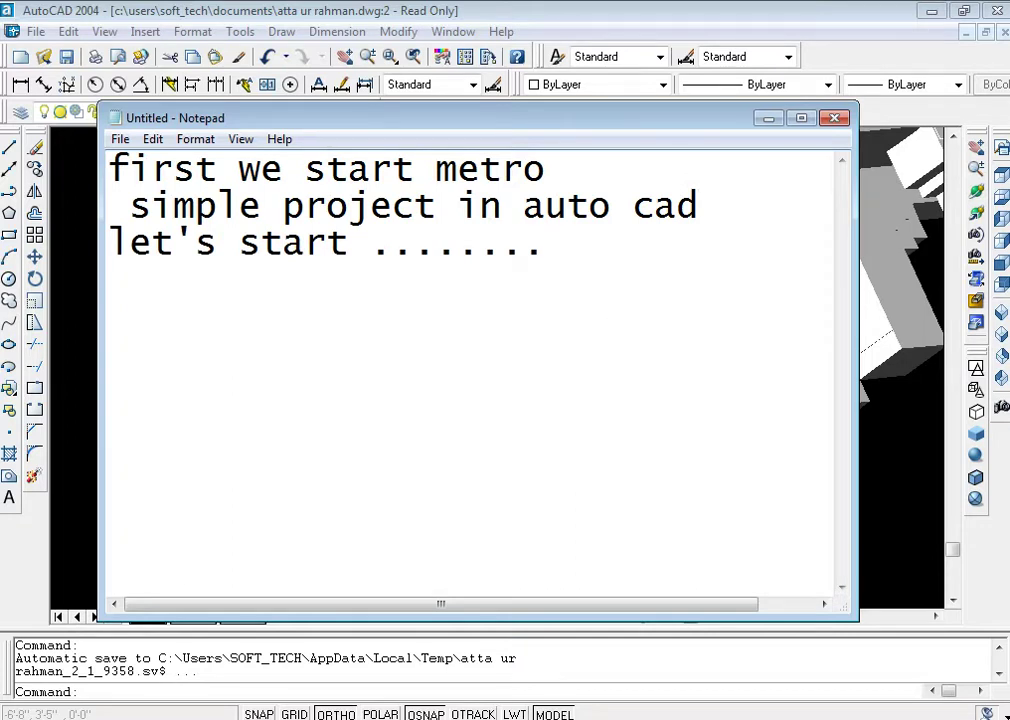
- Minimize the Notepad note and zoom out to see more of the bridge model
click(768, 118)
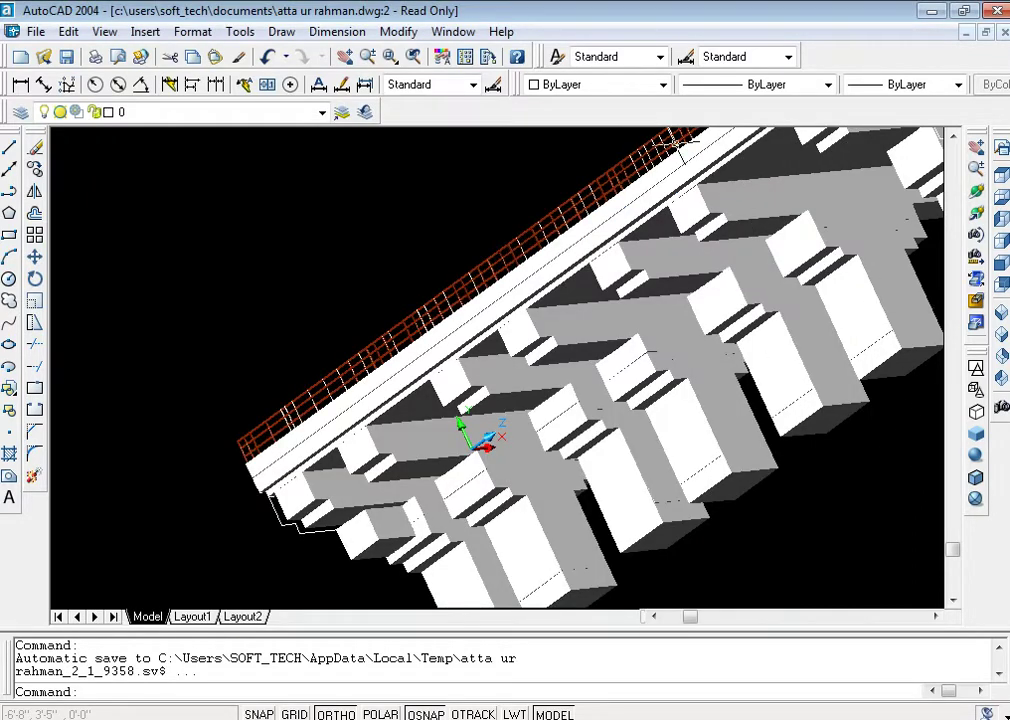
click(367, 56)
drag(442, 244, 675, 377)
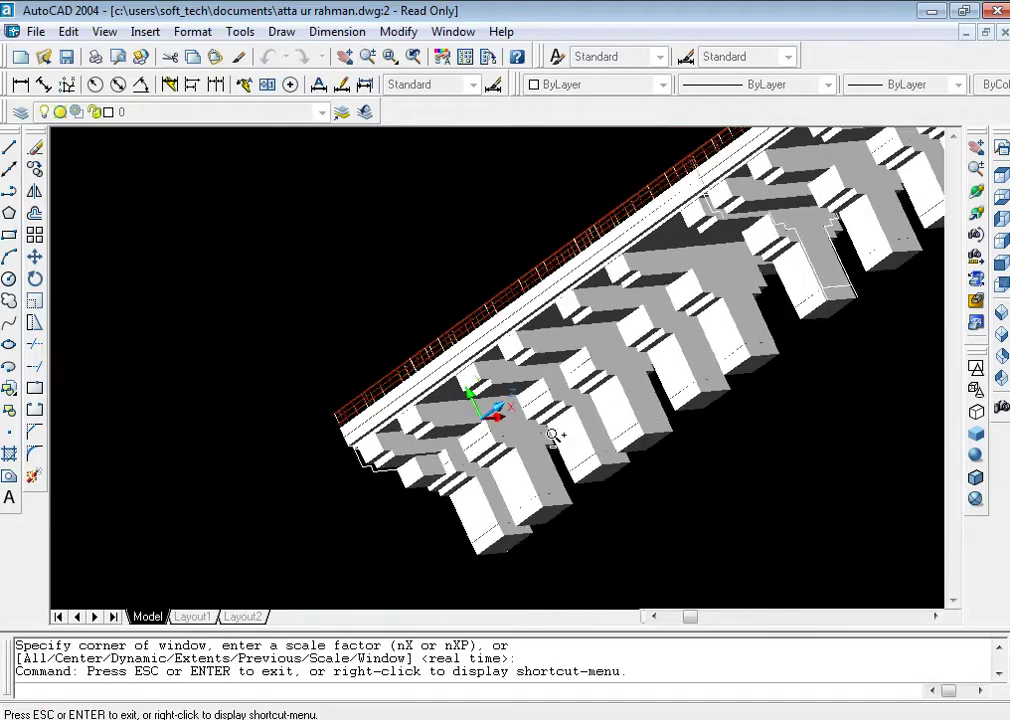
mouse_move(552, 218)
mouse_down()
mouse_move(673, 320)
mouse_move(807, 293)
mouse_move(679, 355)
mouse_up()
- Orbit the model to a side view and zoom in on the T-shaped piers
click(976, 190)
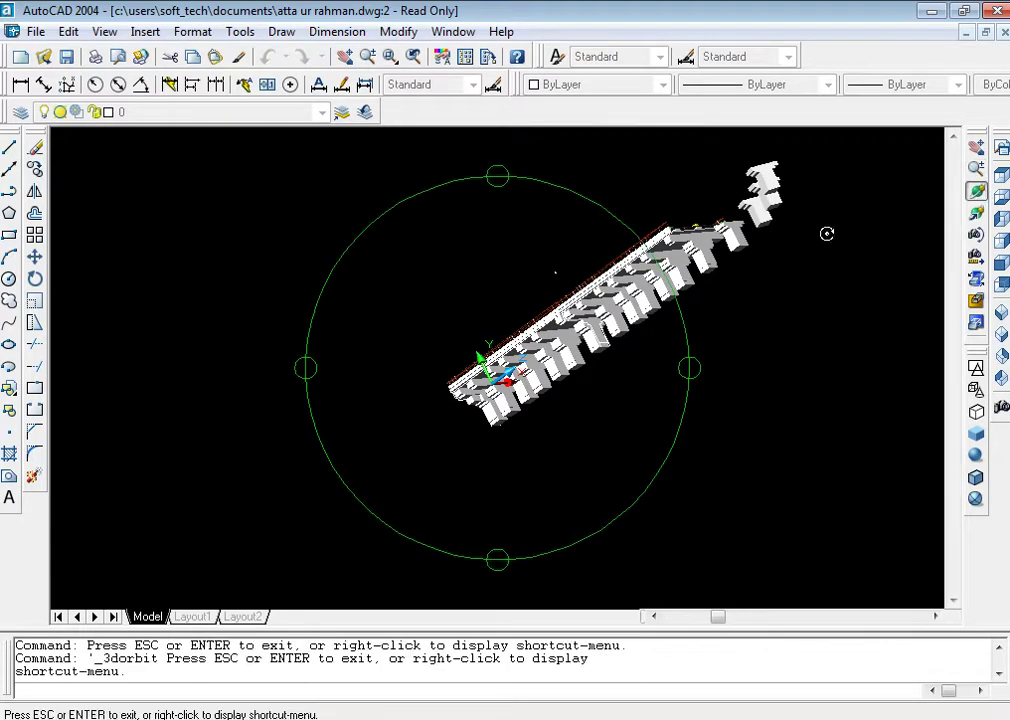
mouse_move(600, 290)
mouse_down()
mouse_move(615, 348)
mouse_move(548, 411)
mouse_move(455, 412)
mouse_move(422, 419)
mouse_move(420, 430)
mouse_move(509, 431)
mouse_move(600, 381)
mouse_move(664, 362)
mouse_move(466, 400)
mouse_up()
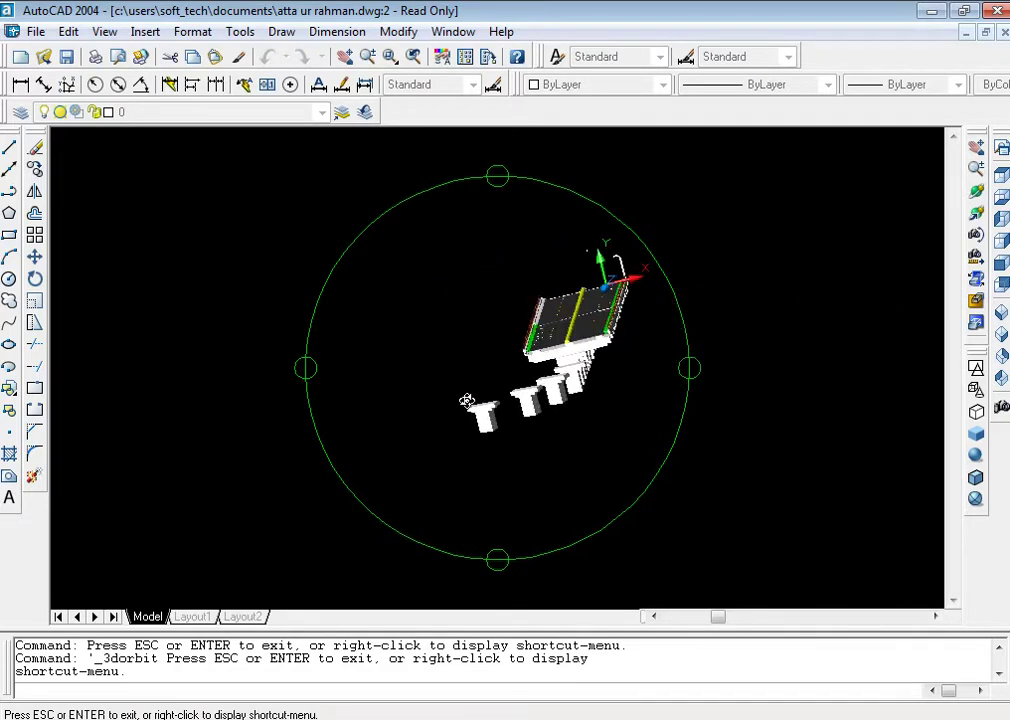
key(Escape)
key(Return)
click(604, 358)
click(473, 412)
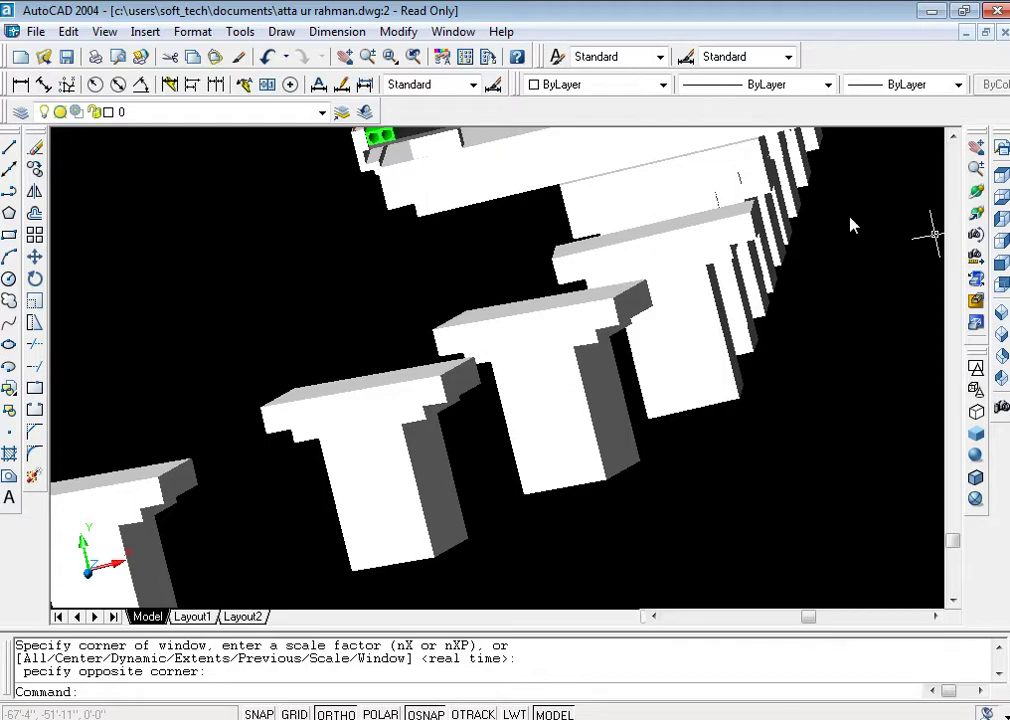
- Orbit along the pier row, then show the whole bridge in SW Isometric view
click(977, 190)
mouse_move(645, 301)
mouse_down()
mouse_move(588, 295)
mouse_move(473, 370)
mouse_move(552, 289)
mouse_move(676, 300)
mouse_move(676, 321)
mouse_up()
mouse_move(548, 309)
mouse_down()
mouse_move(595, 340)
mouse_move(586, 347)
mouse_move(609, 383)
mouse_move(625, 378)
mouse_move(643, 345)
mouse_move(663, 282)
mouse_move(643, 298)
mouse_up()
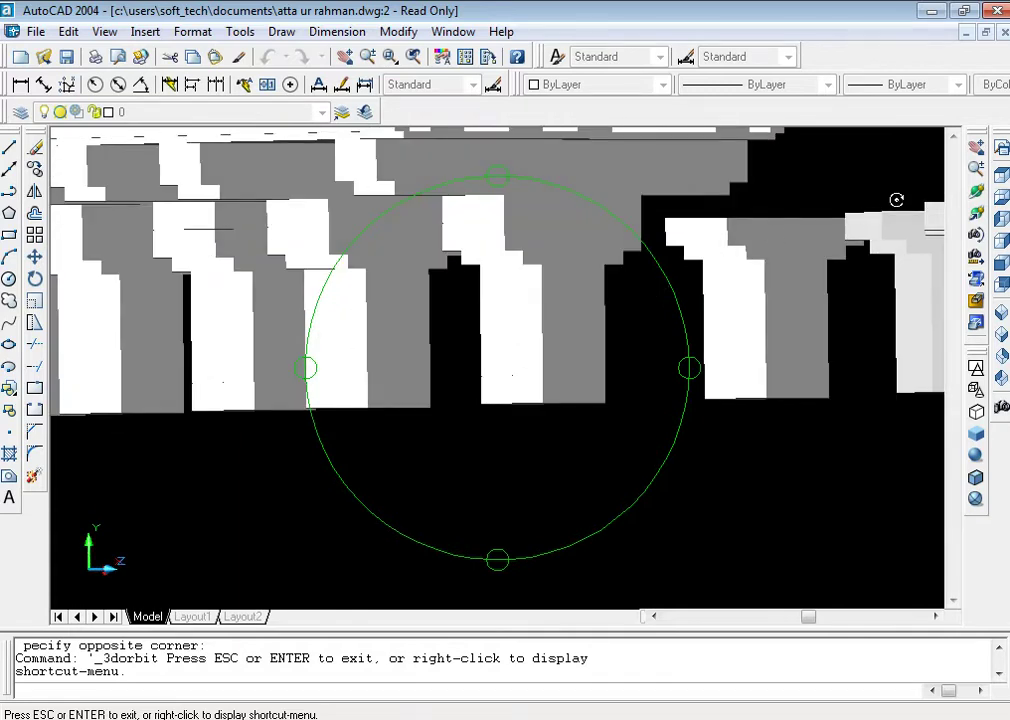
key(Escape)
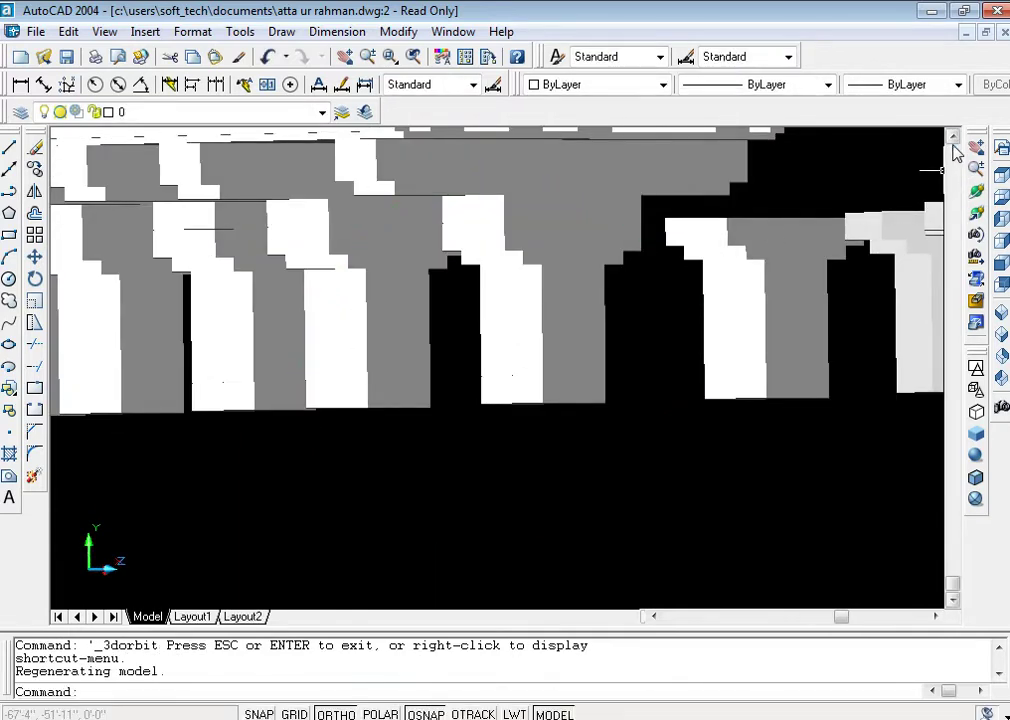
click(953, 138)
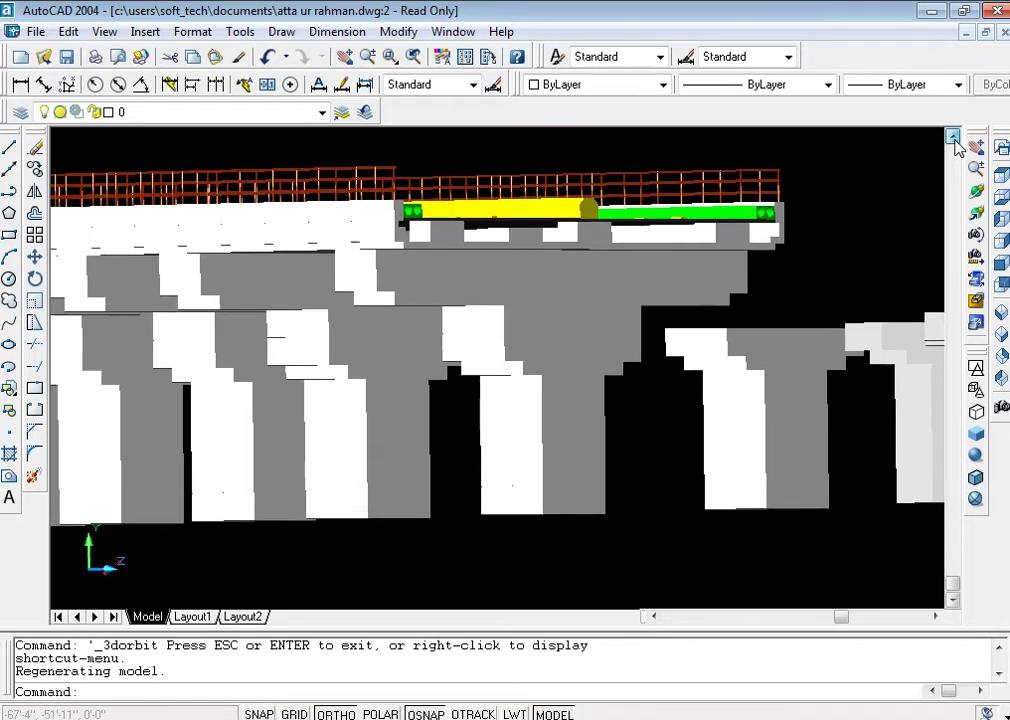
click(1001, 312)
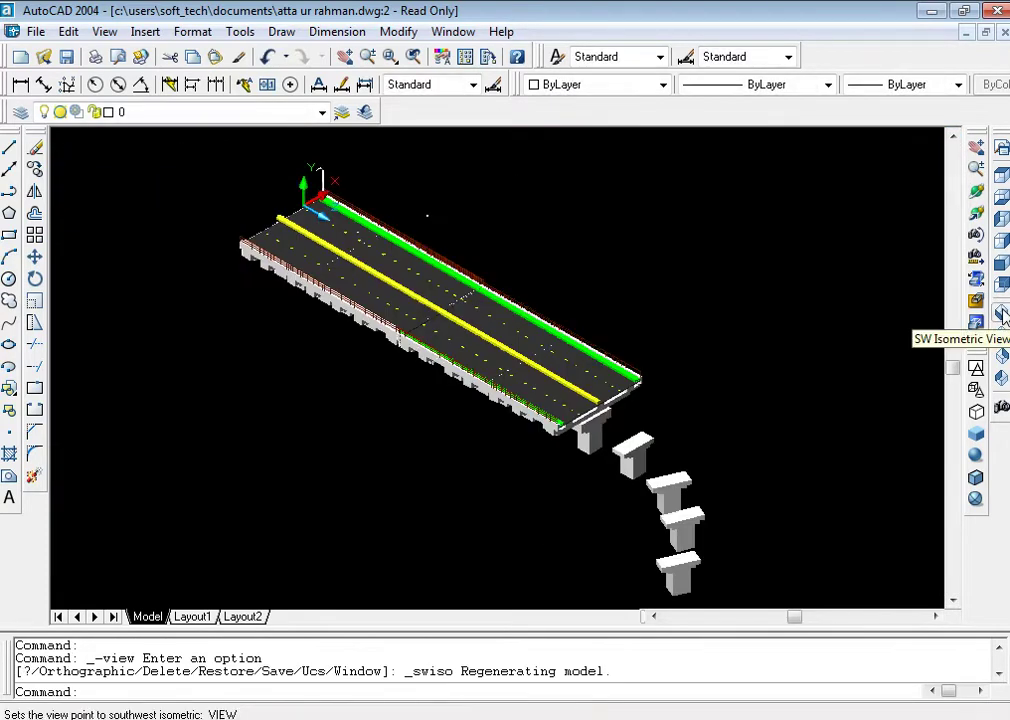
text(z)
- Zoom in on the near end of the deck and orbit to look along it
key(Return)
click(650, 366)
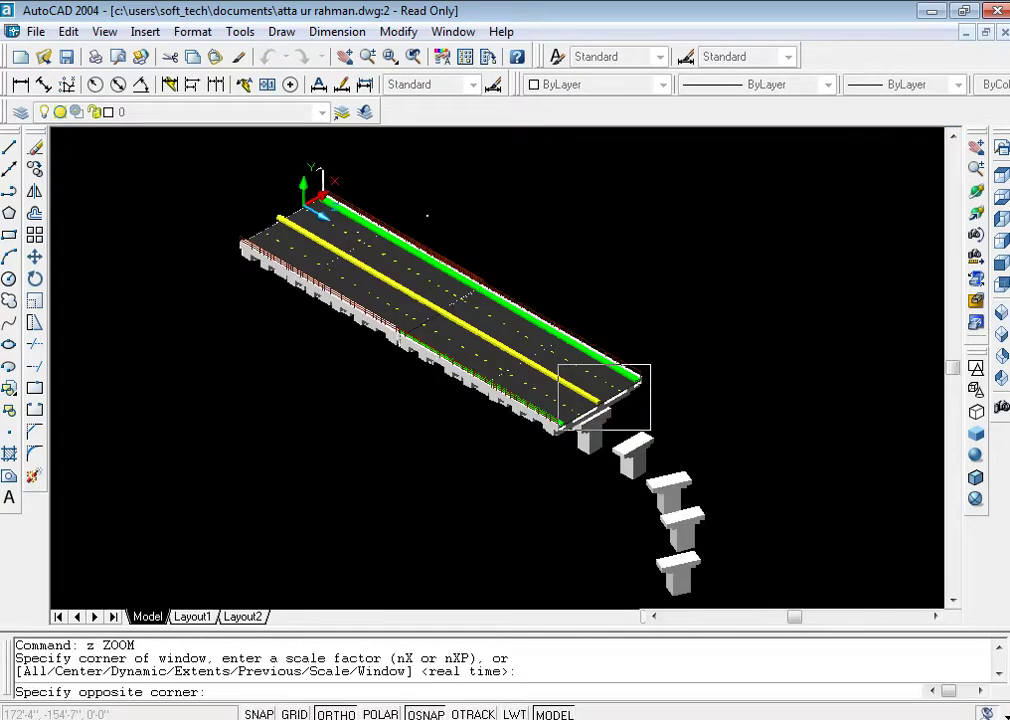
click(534, 438)
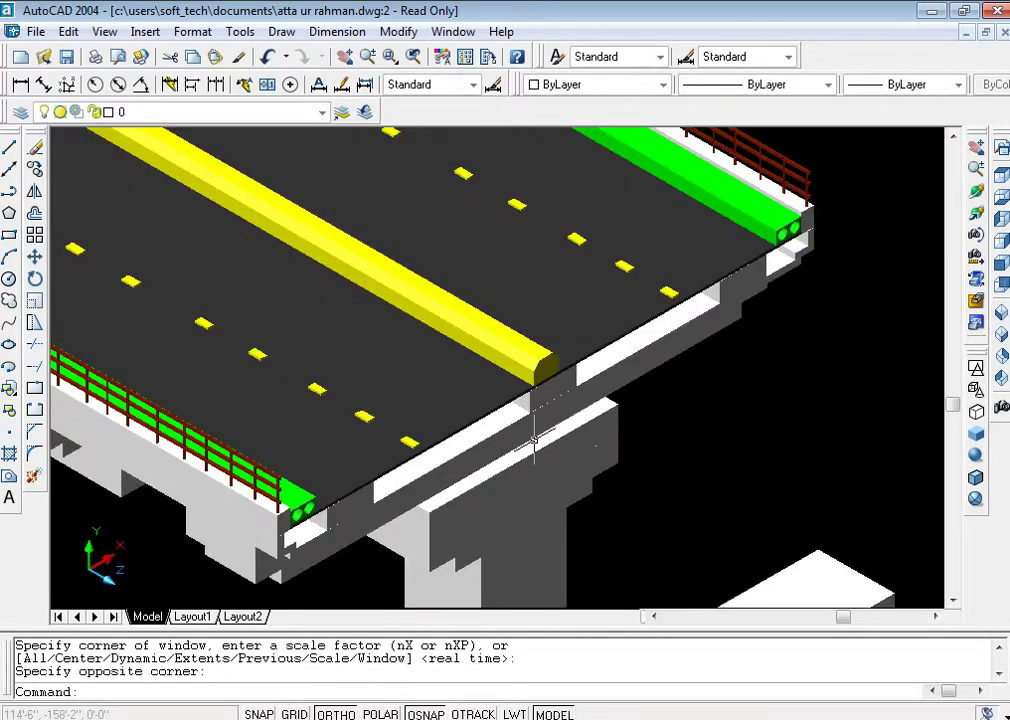
click(975, 193)
mouse_move(530, 451)
mouse_down()
mouse_move(480, 433)
mouse_move(383, 428)
mouse_move(397, 451)
mouse_move(400, 424)
mouse_move(366, 353)
mouse_move(374, 325)
mouse_move(327, 336)
mouse_move(327, 356)
mouse_move(343, 365)
mouse_up()
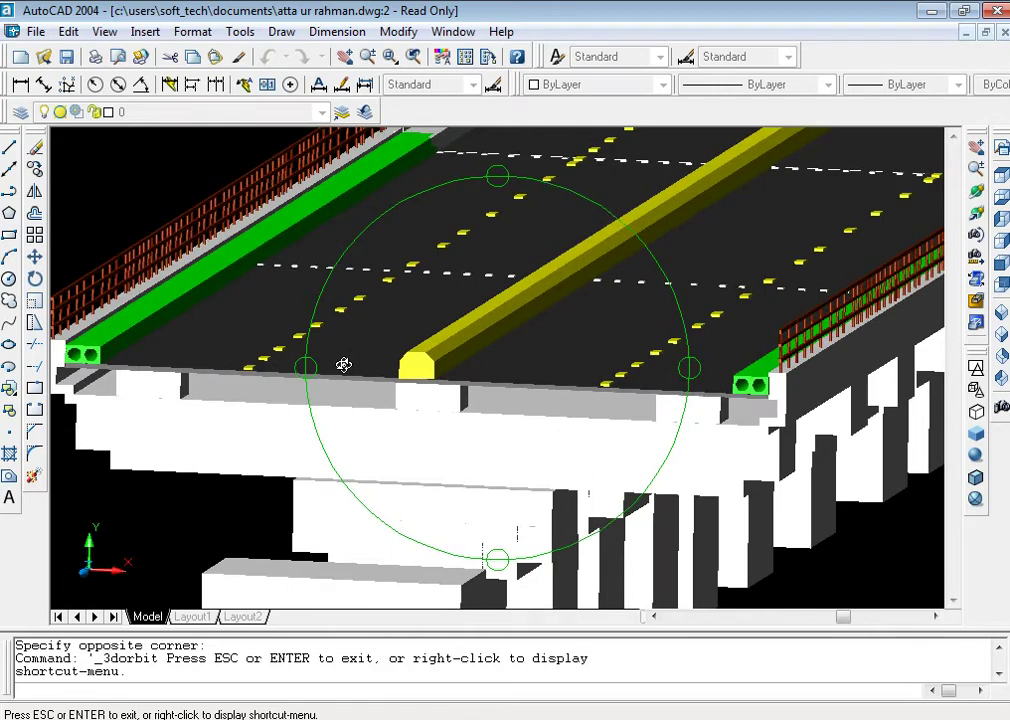
key(Escape)
- Zoom in on a small patch of the road deck, then zoom to All
text(z)
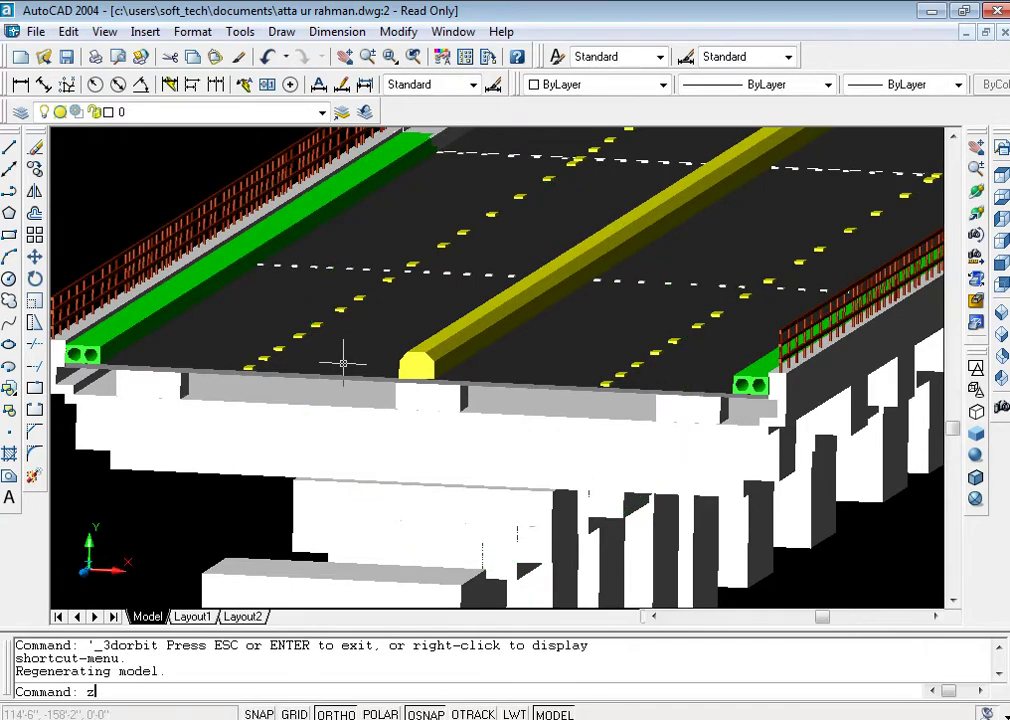
key(Return)
click(778, 237)
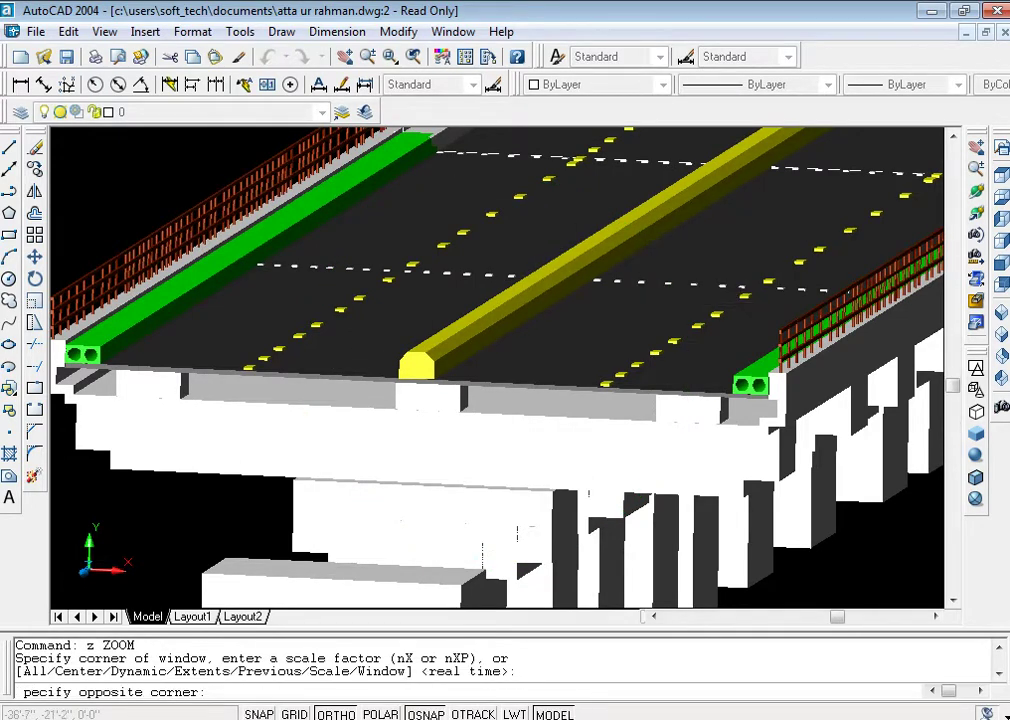
click(635, 306)
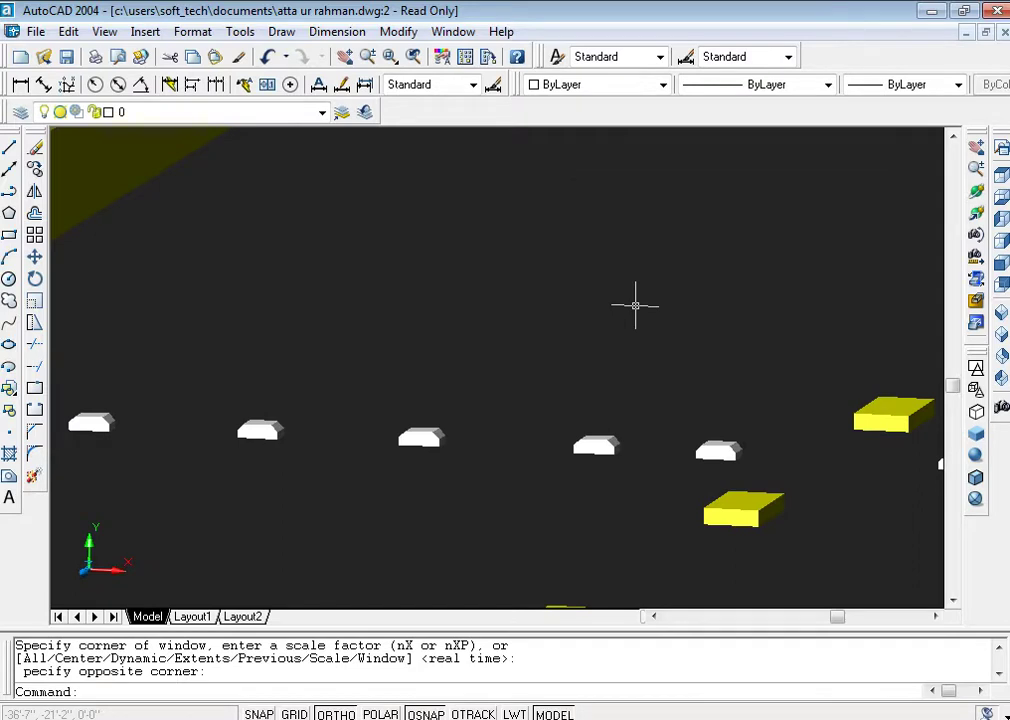
text(z)
key(Return)
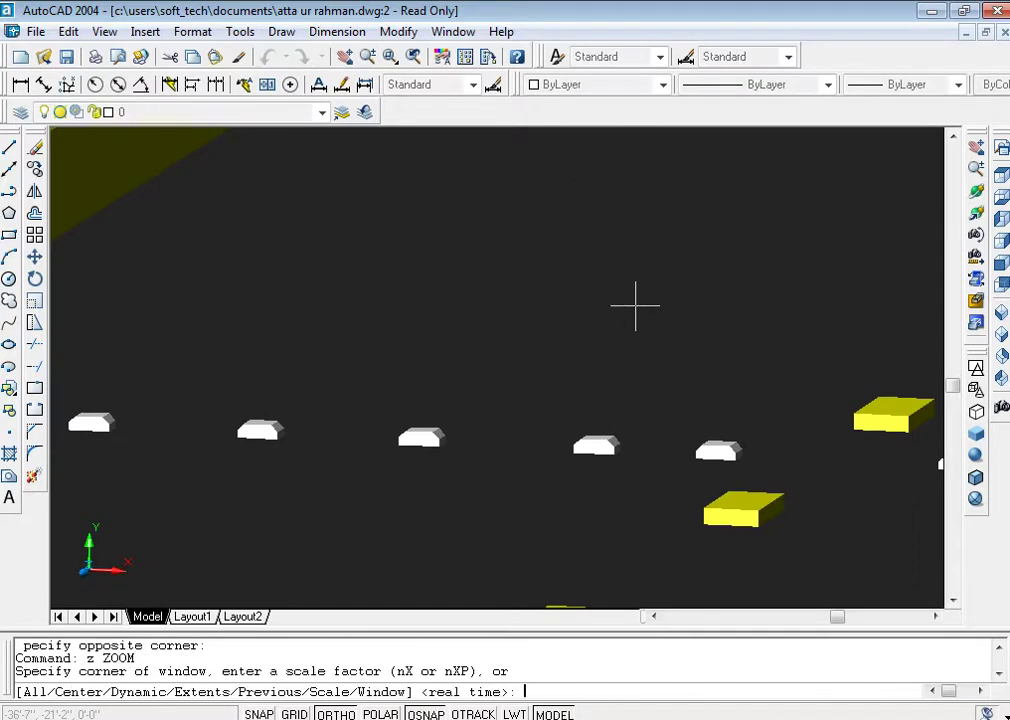
text(a)
key(Return)
- Inspect the green curb end block and railing close up, then switch to Right view
text(z)
key(Return)
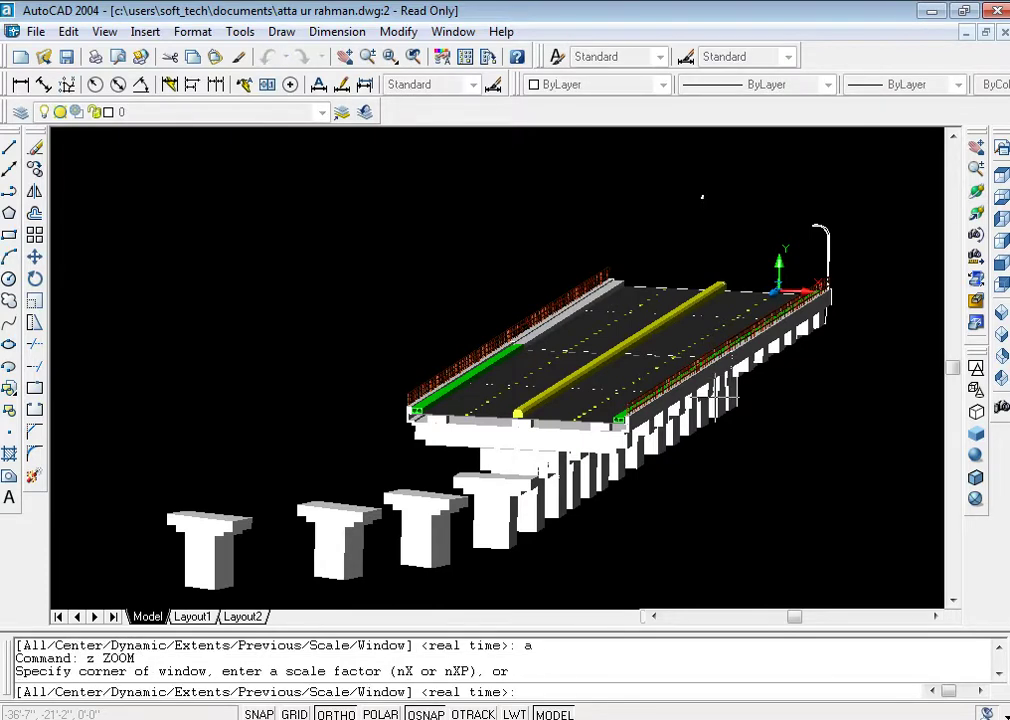
click(662, 381)
click(578, 452)
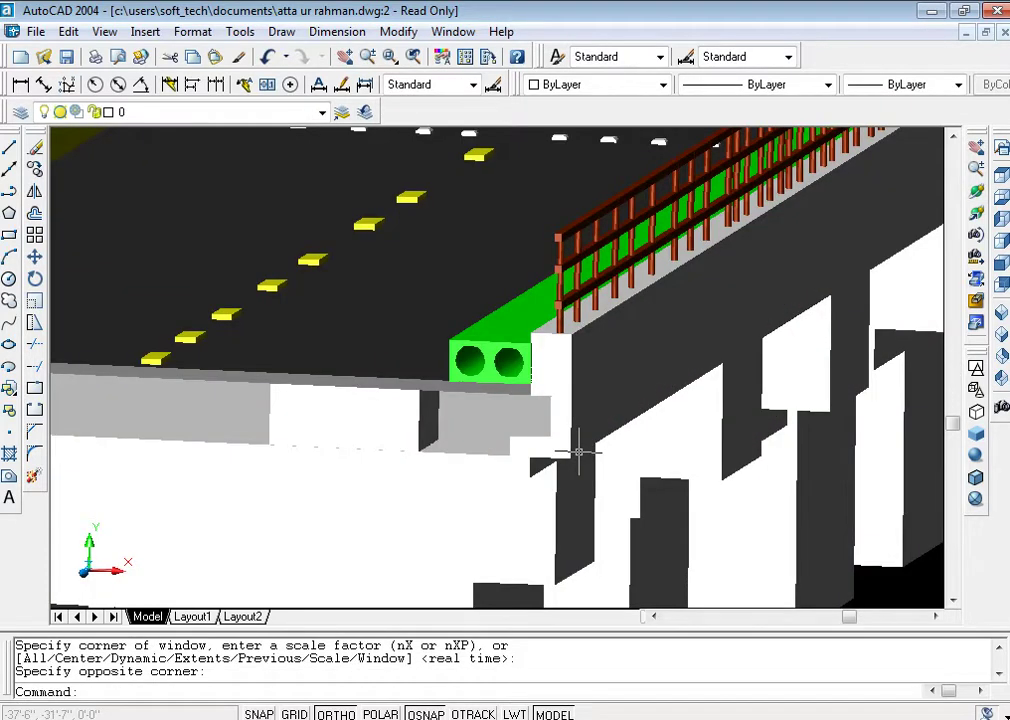
click(976, 192)
mouse_move(505, 401)
mouse_down()
mouse_move(552, 368)
mouse_move(485, 383)
mouse_move(467, 372)
mouse_move(449, 384)
mouse_move(482, 402)
mouse_move(476, 345)
mouse_move(494, 325)
mouse_move(539, 313)
mouse_move(588, 322)
mouse_move(619, 344)
mouse_up()
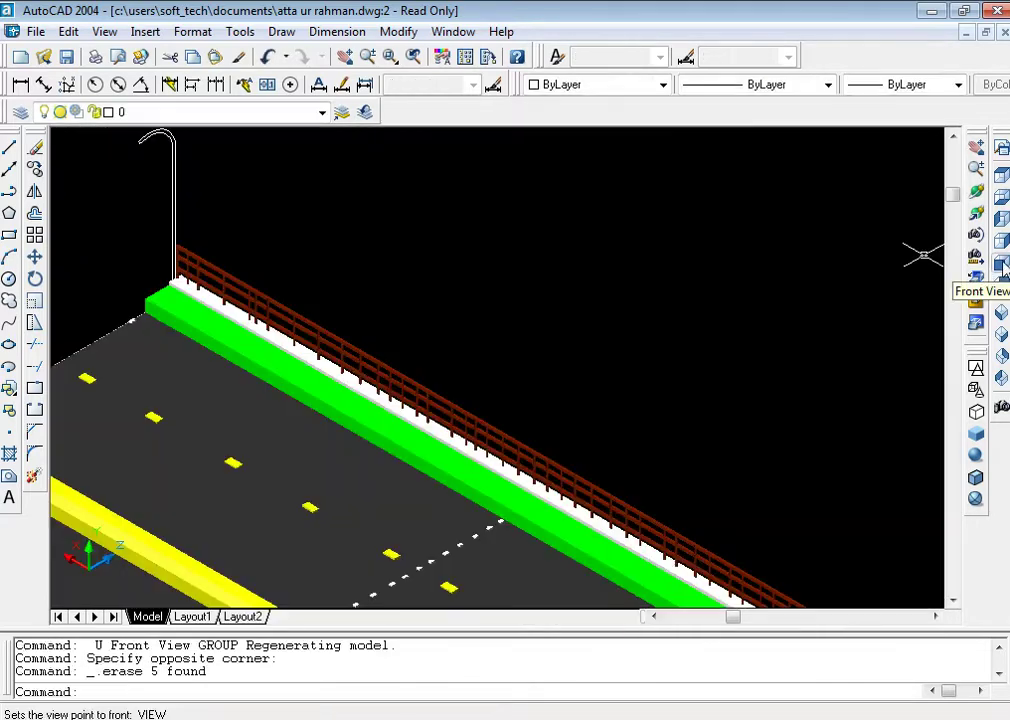
click(1000, 243)
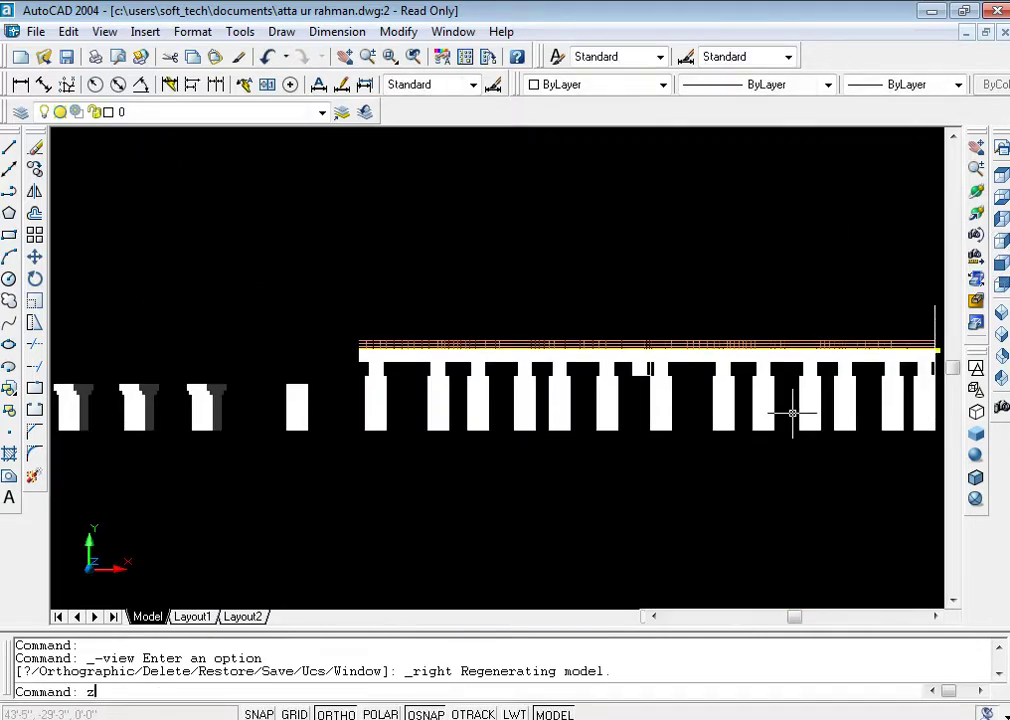
- Draw a circle of diameter 7 in empty space and zoom in on it
key(Return)
click(798, 250)
click(902, 298)
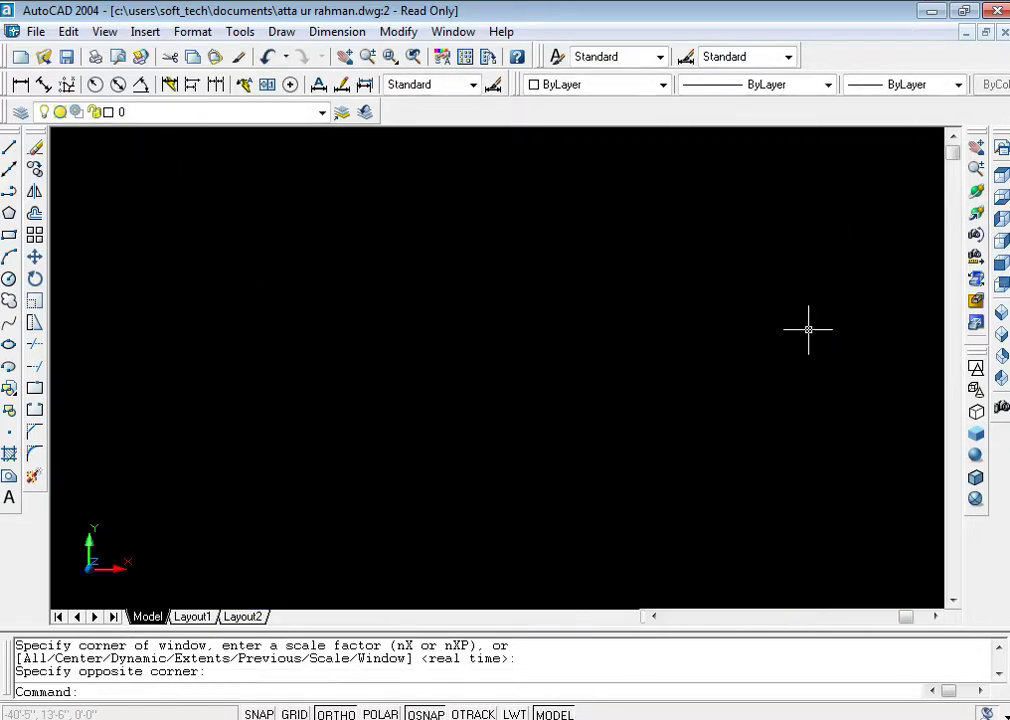
text(c)
key(Return)
click(701, 314)
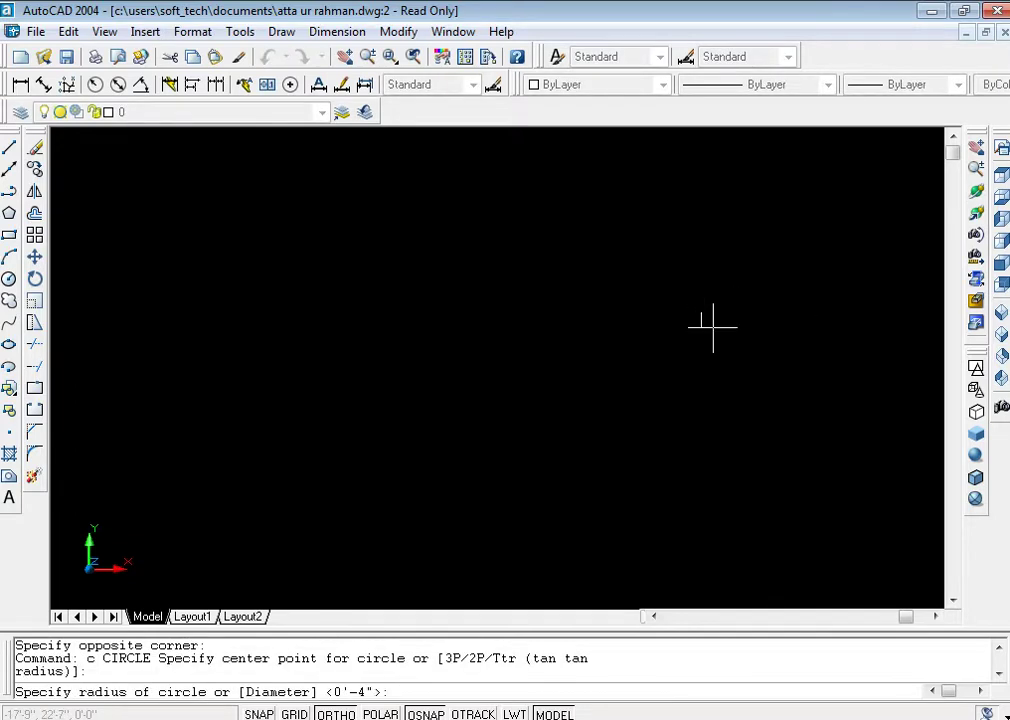
key(Return)
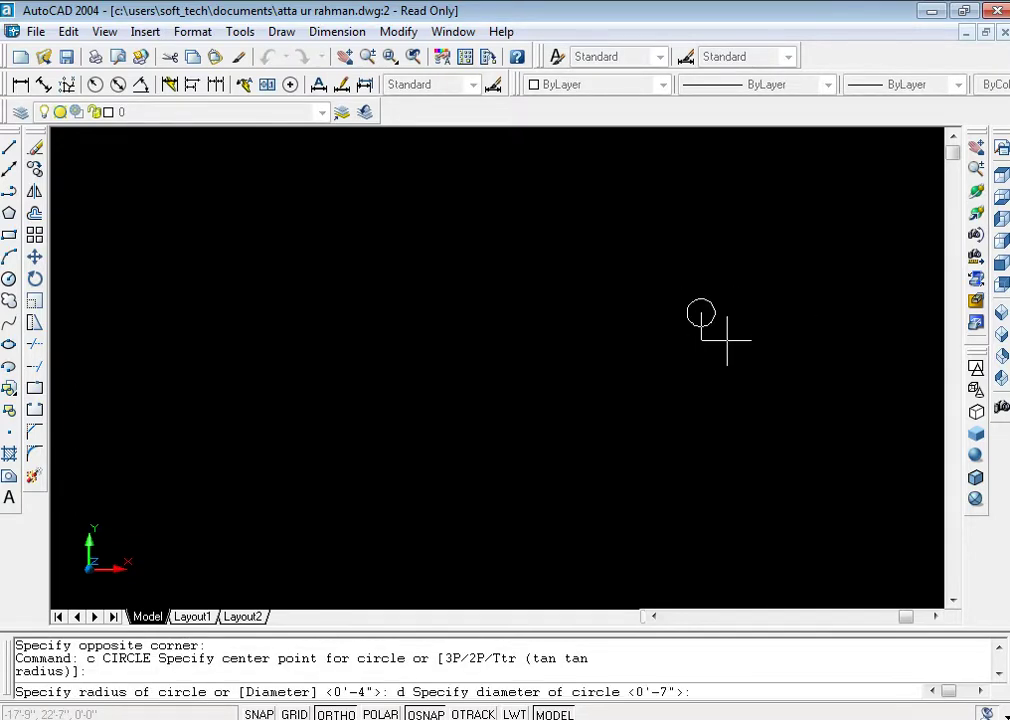
text(7)
key(Return)
key(Escape)
key(Escape)
key(Escape)
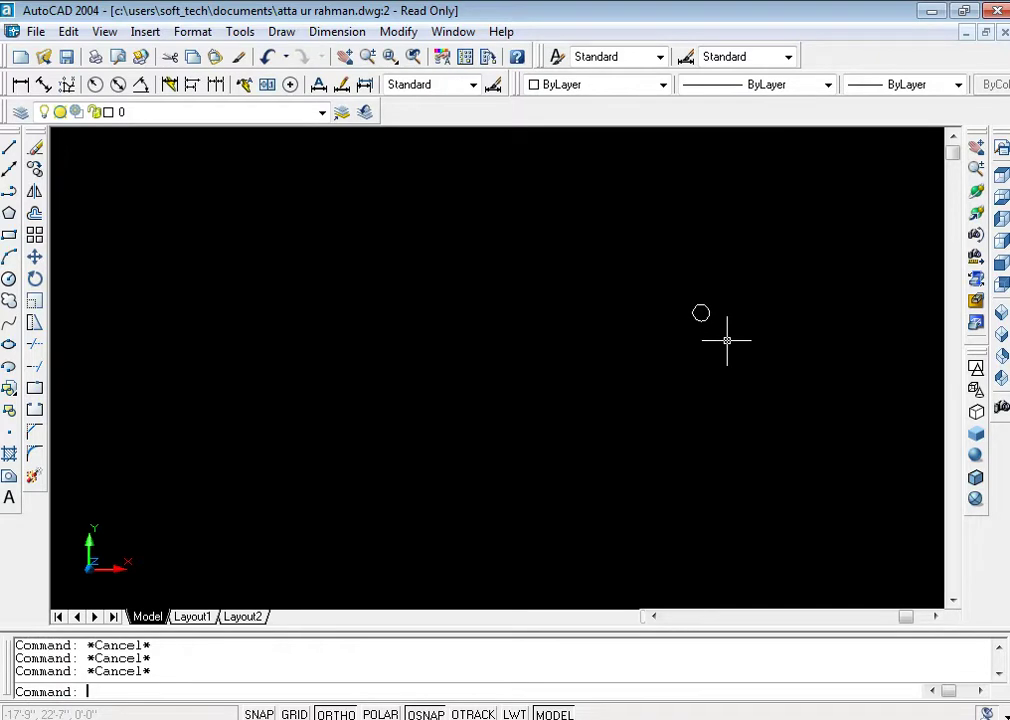
text(z)
key(Return)
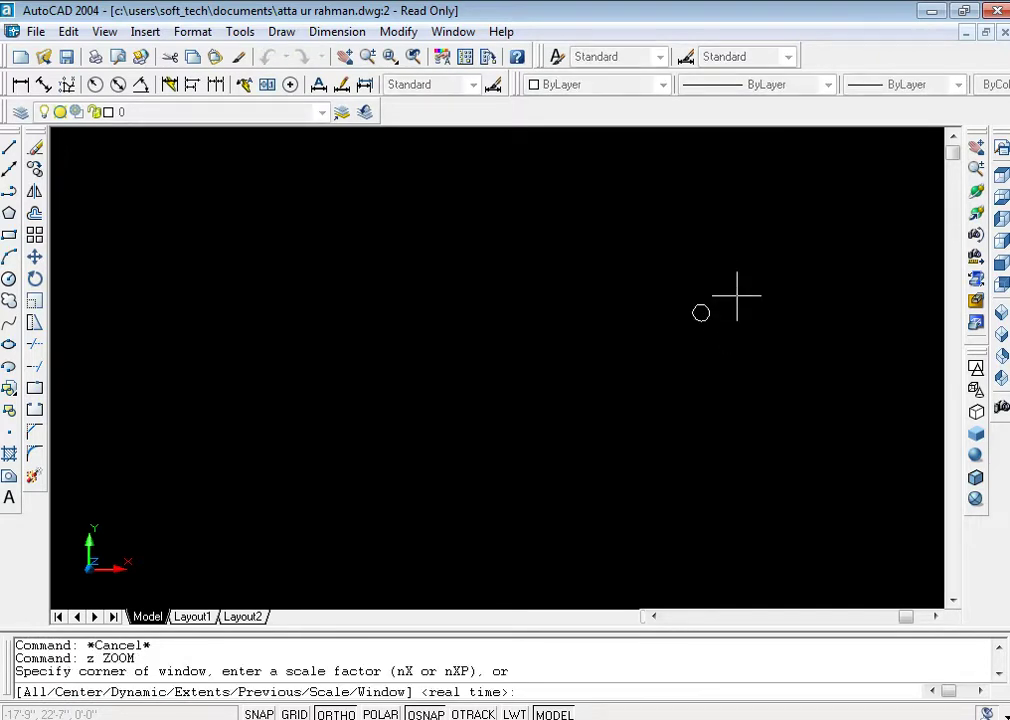
click(660, 293)
click(748, 340)
- Draw a vertical line at the circle's top and offset it 1 to the right
text(l)
key(Return)
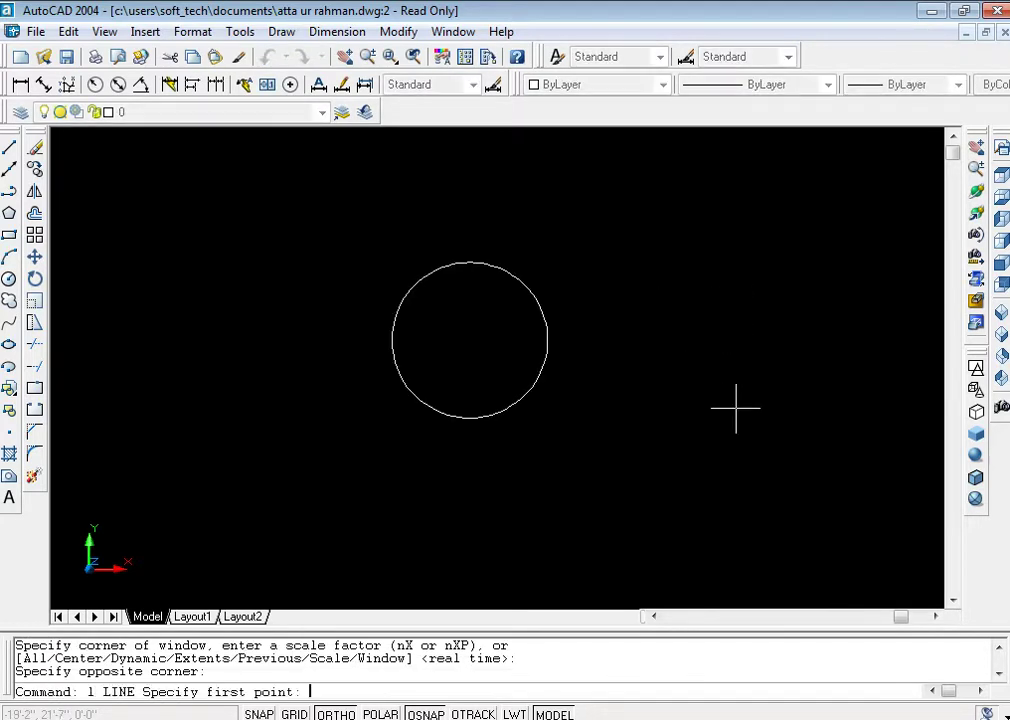
click(470, 263)
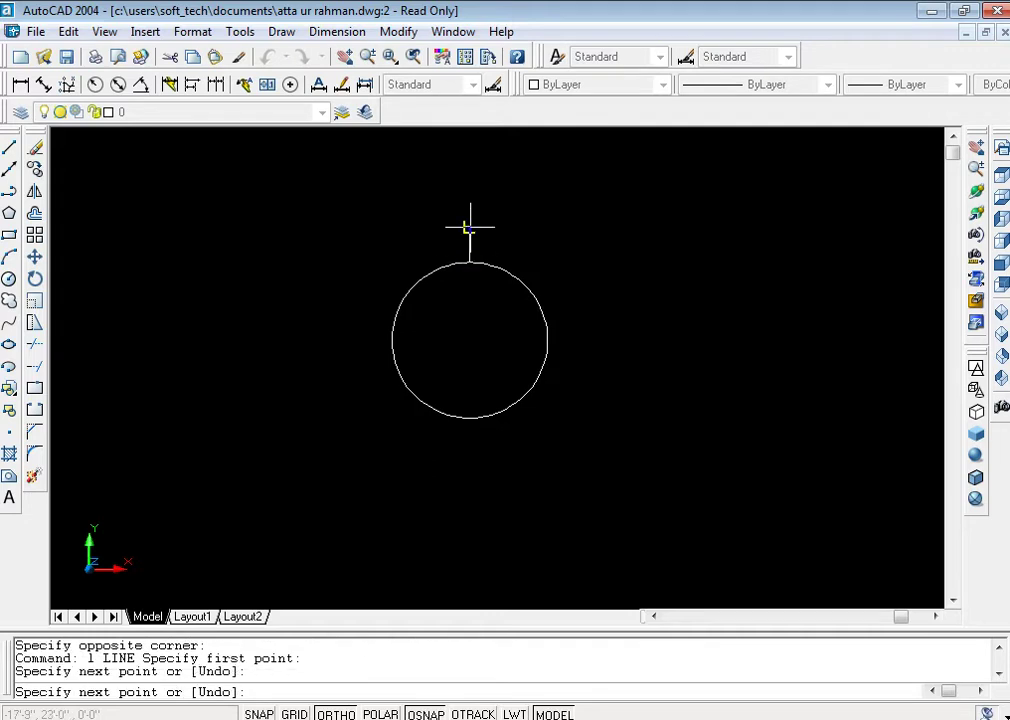
key(Escape)
key(Escape)
text(o)
key(Return)
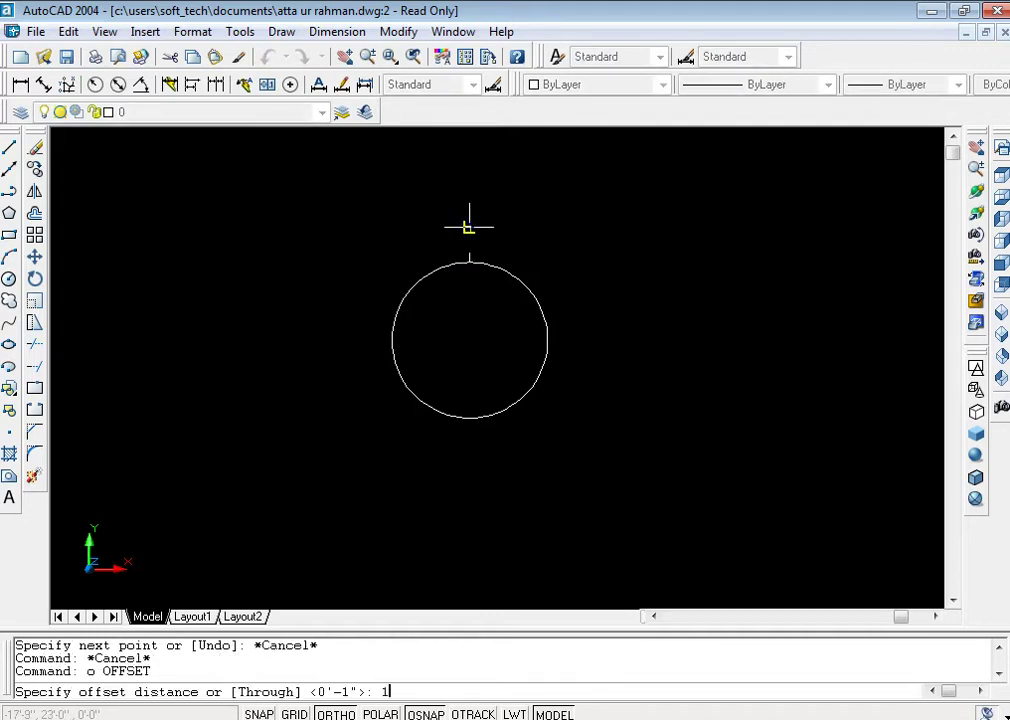
key(Return)
click(469, 228)
click(514, 234)
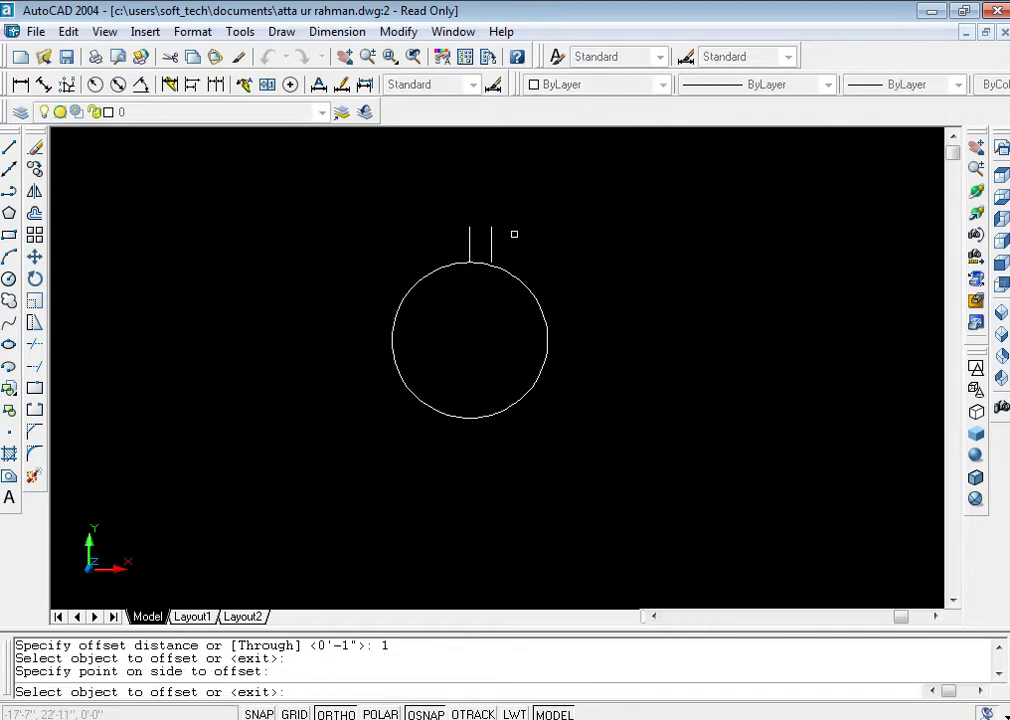
key(Escape)
key(Escape)
- Extend both neck lines into the circle and trim it to a half-round profile
text(x)
key(Return)
key(Return)
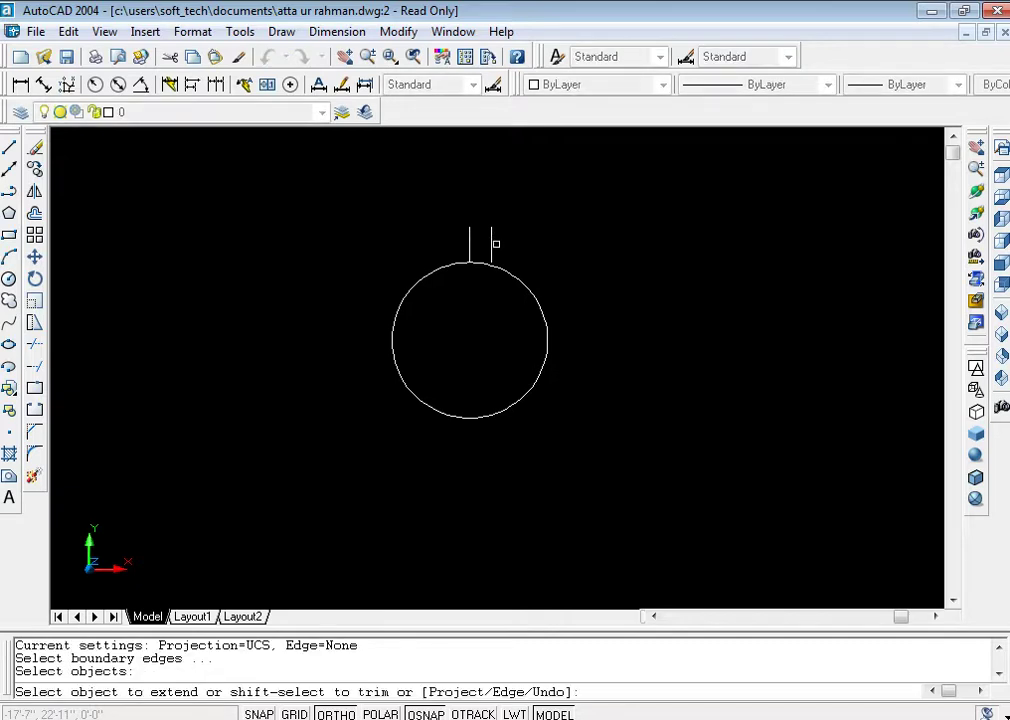
click(491, 240)
click(492, 245)
key(Escape)
key(Escape)
text(e)
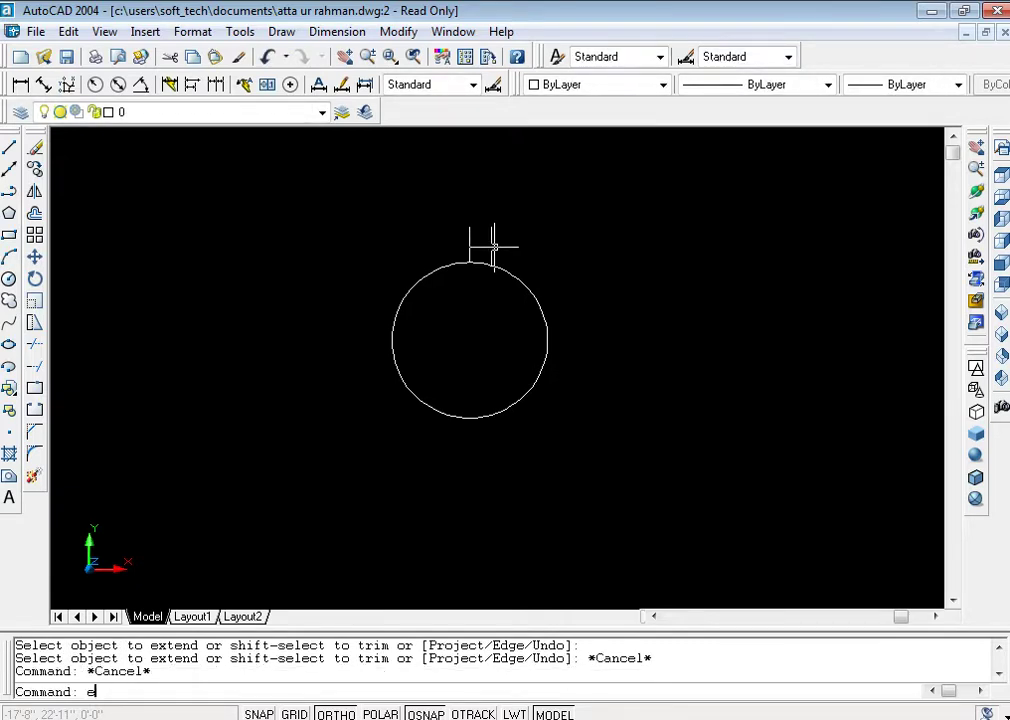
key(Return)
key(Return)
click(471, 238)
key(Escape)
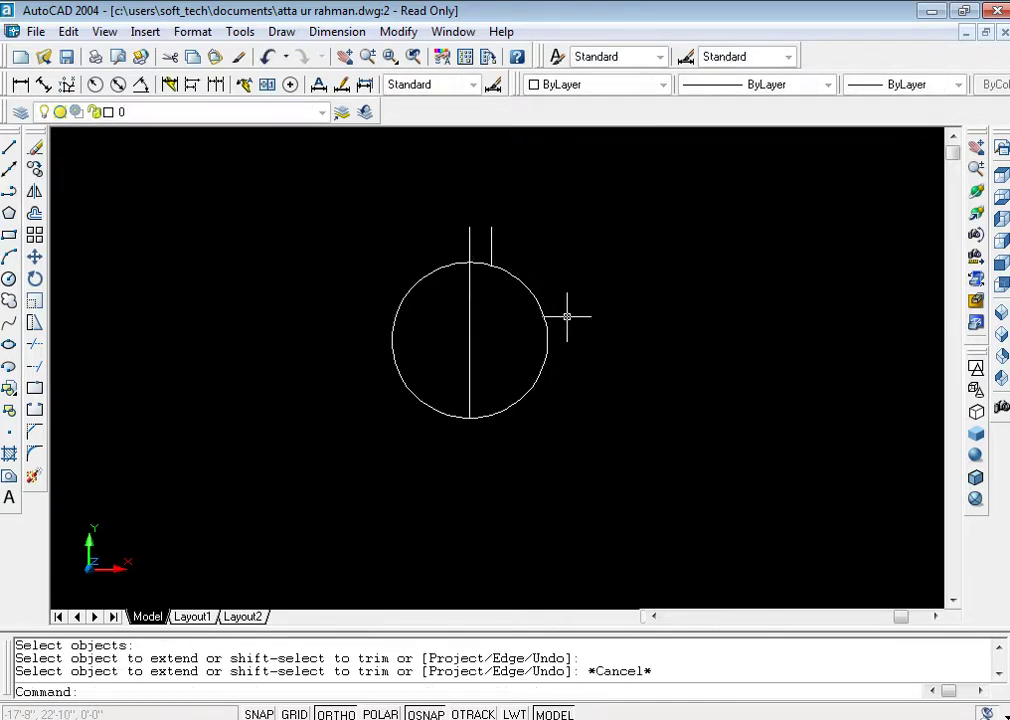
key(Escape)
key(Return)
key(Return)
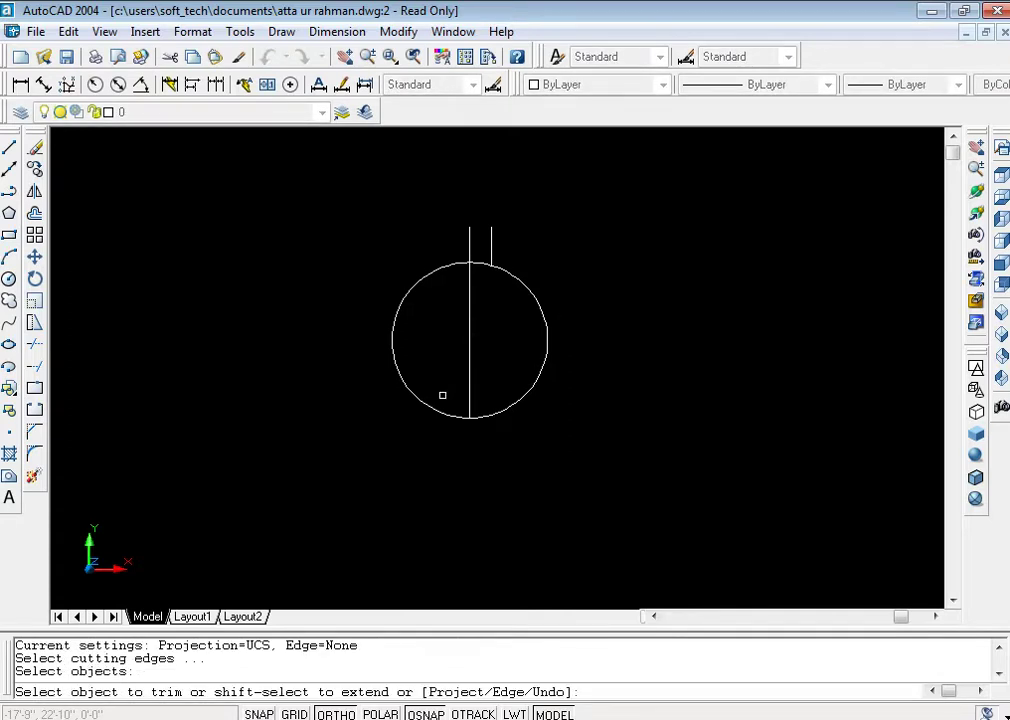
click(418, 395)
click(486, 266)
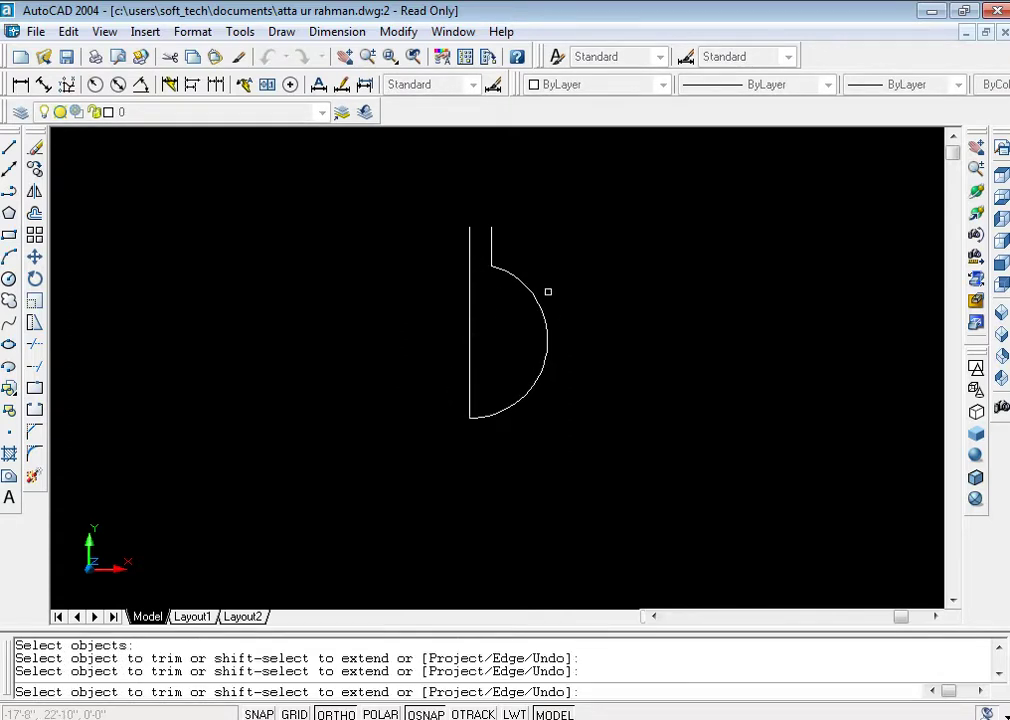
key(Escape)
- Close the top of the neck with a short line and open Boundary Creation
key(Return)
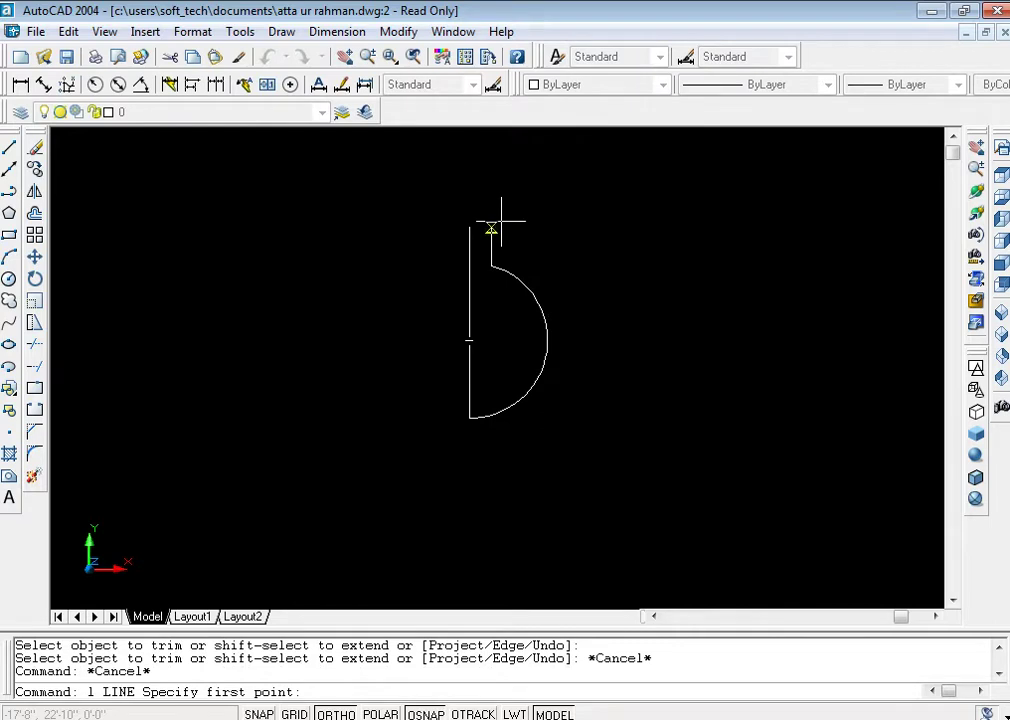
click(469, 227)
right_click(470, 226)
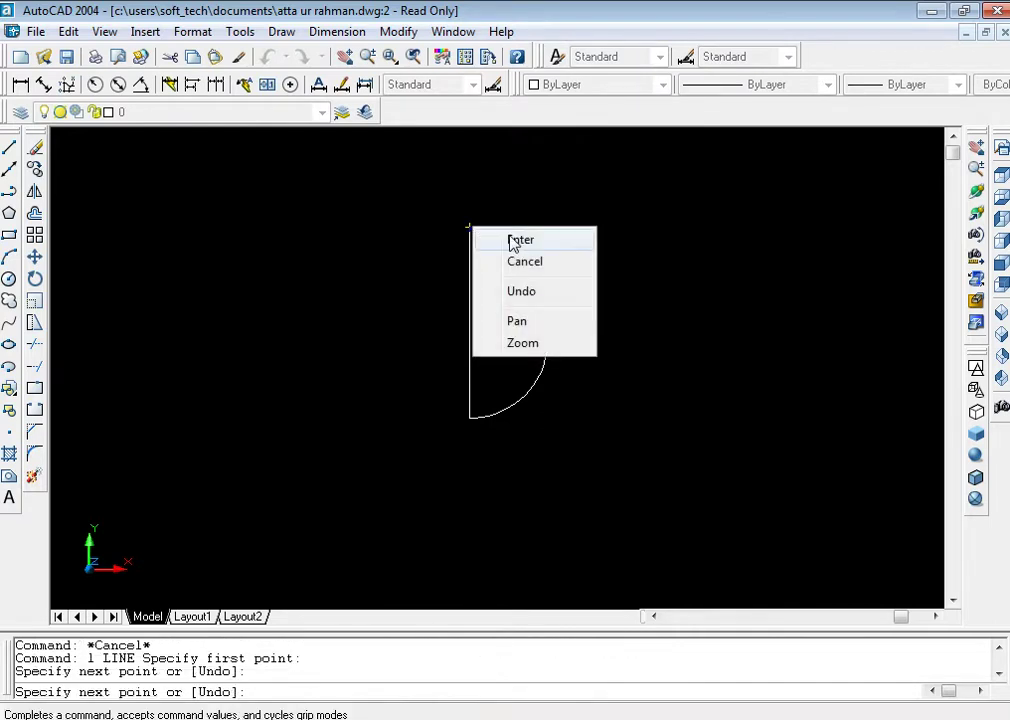
click(513, 242)
key(Escape)
text(bo)
key(Return)
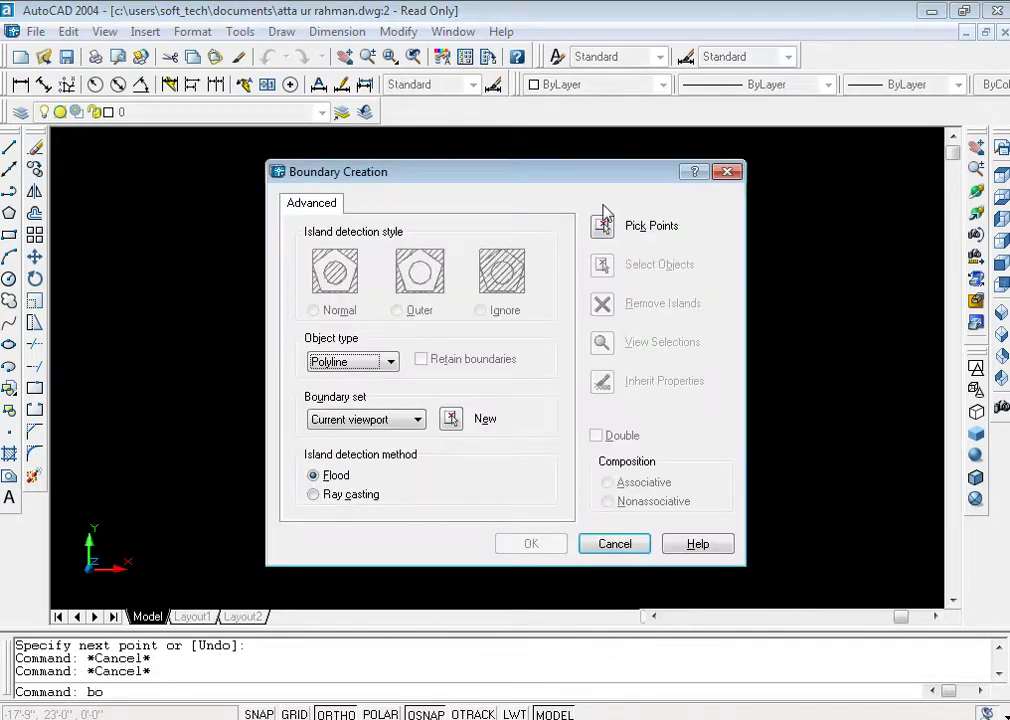
- Make a boundary from the lamp profile and revolve it 360° about its left edge
click(604, 221)
click(514, 329)
key(Return)
text(rev)
key(Return)
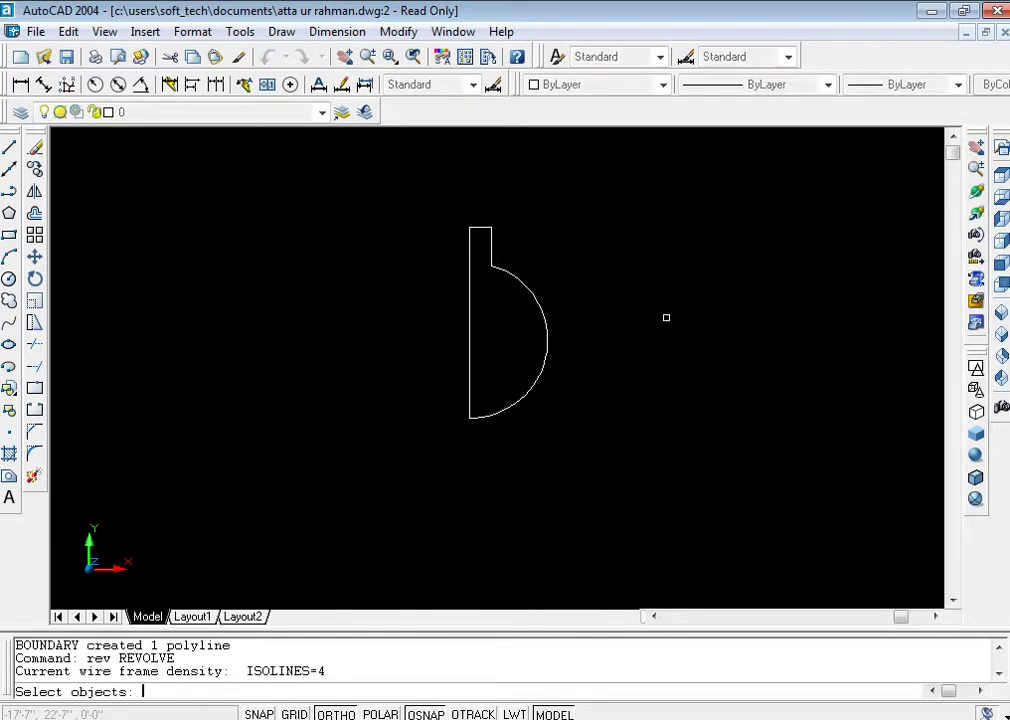
click(545, 330)
key(Return)
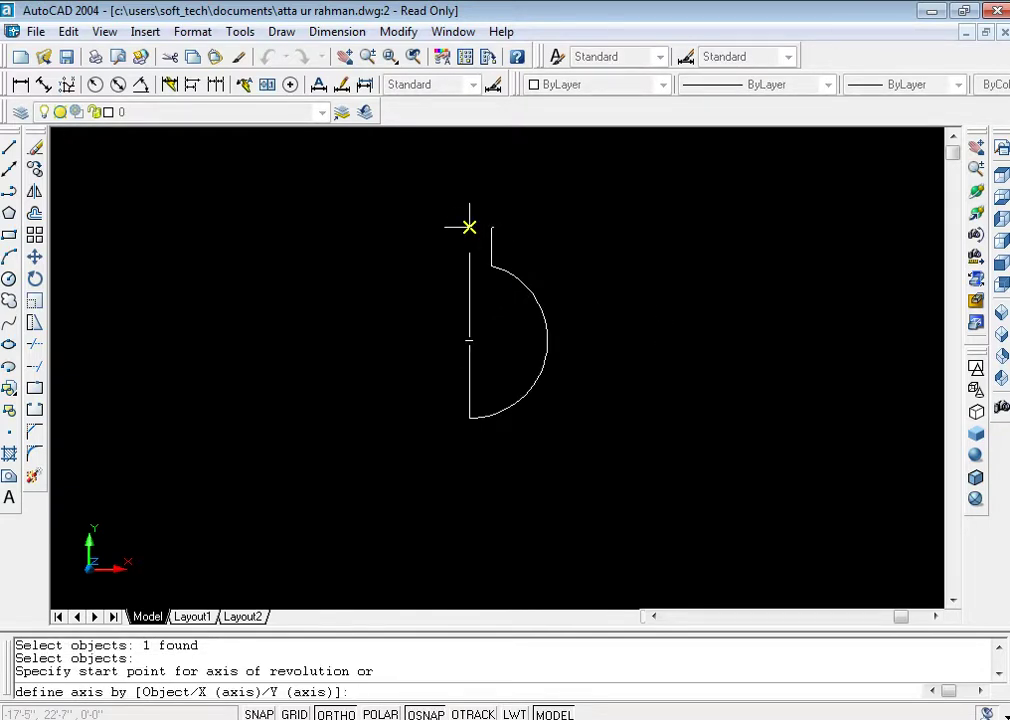
click(469, 228)
click(469, 416)
key(Return)
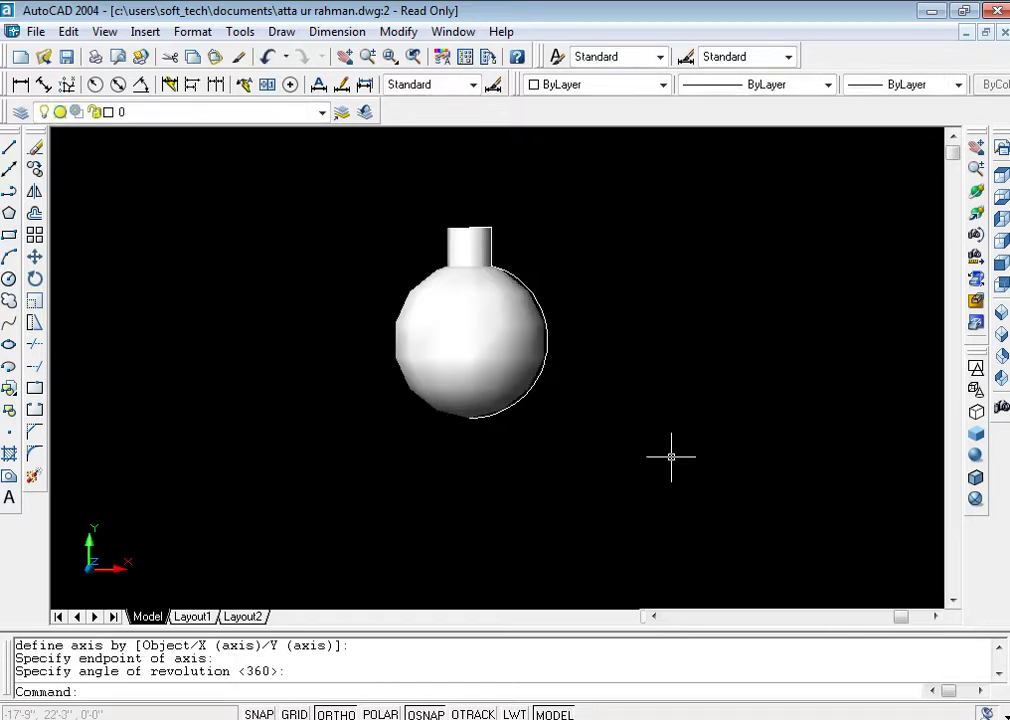
- Move the new globe solid to the left of the 2D profile
click(550, 343)
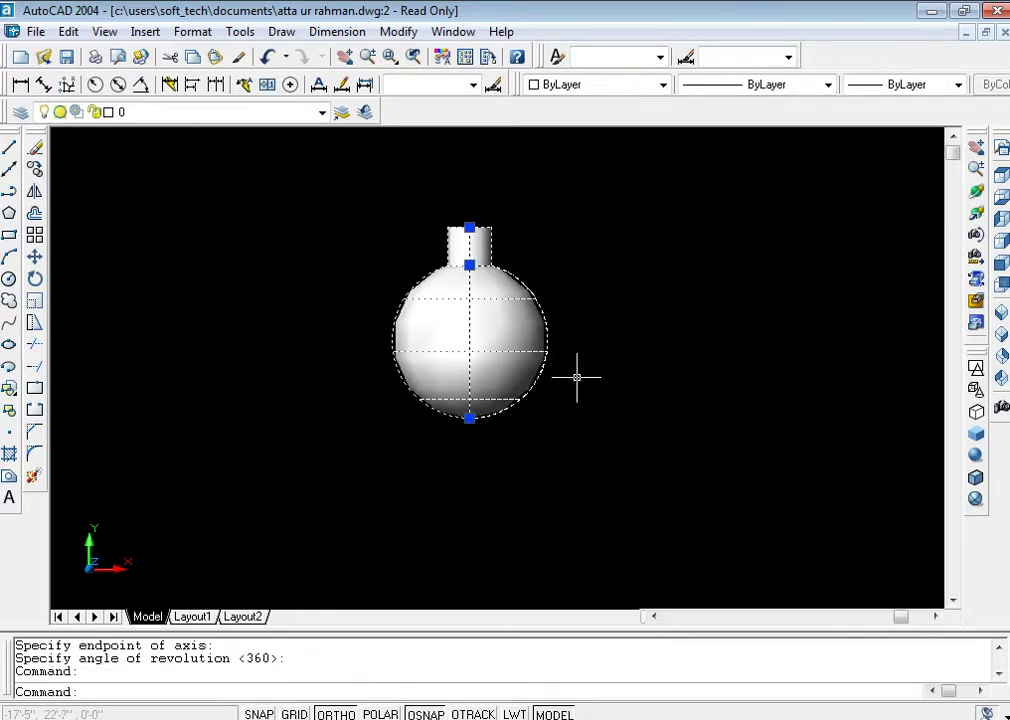
key(Escape)
text(m)
key(Return)
click(455, 406)
click(410, 261)
key(Return)
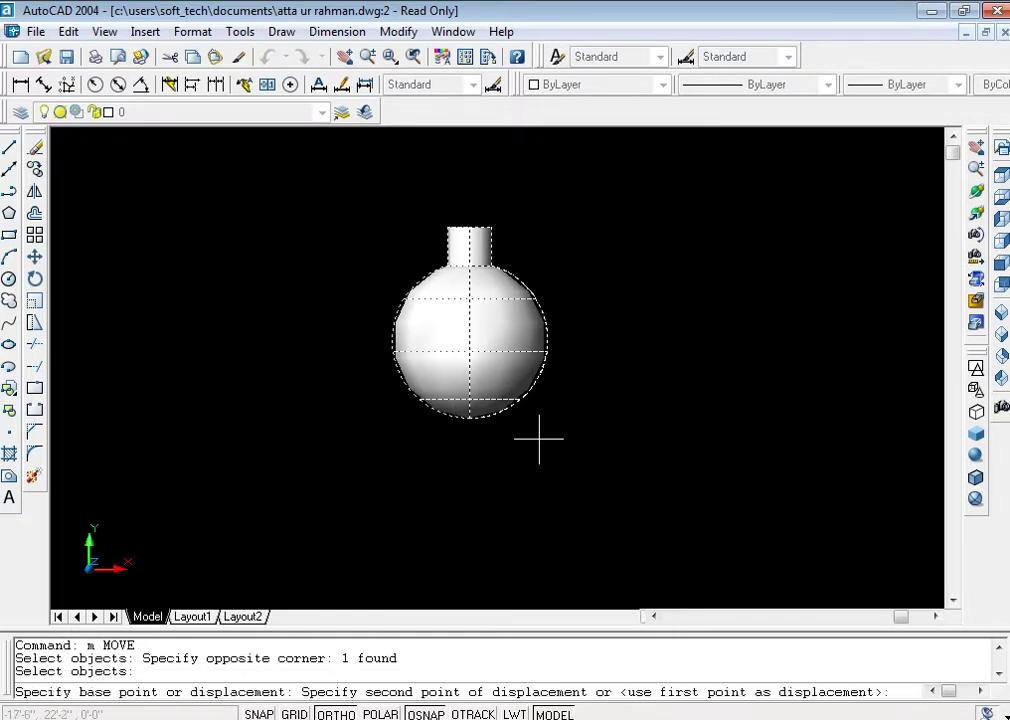
click(541, 442)
- Erase the leftover 2D lamp profile
click(449, 460)
click(570, 198)
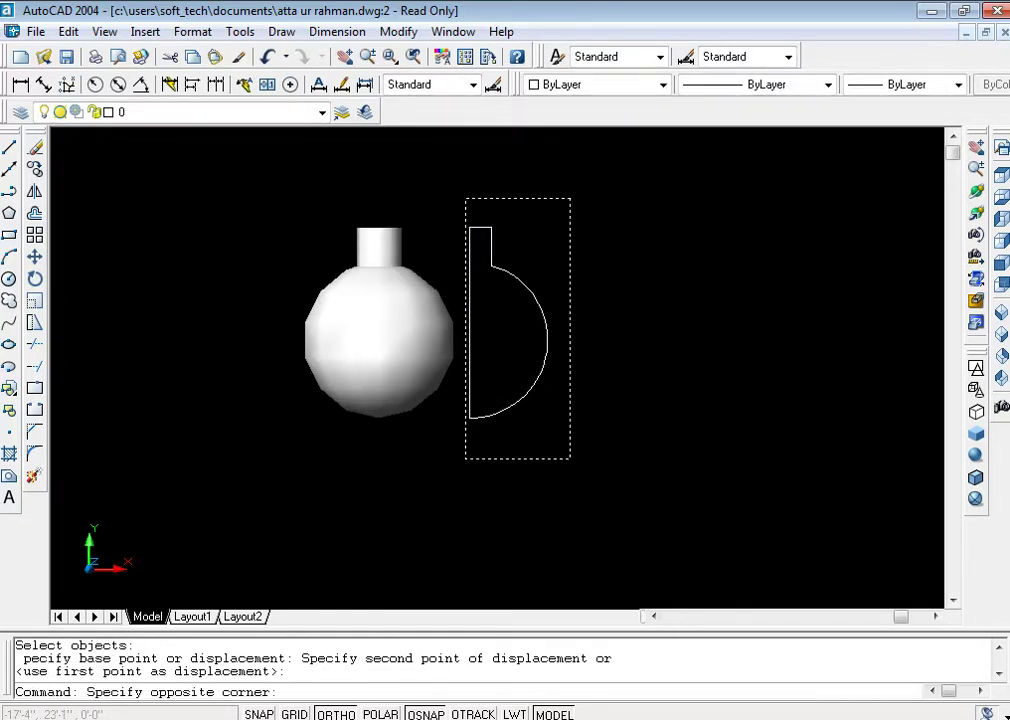
click(467, 458)
key(Delete)
- Select the globe solid and check its colour list, leaving the colour unchanged
click(463, 324)
click(316, 406)
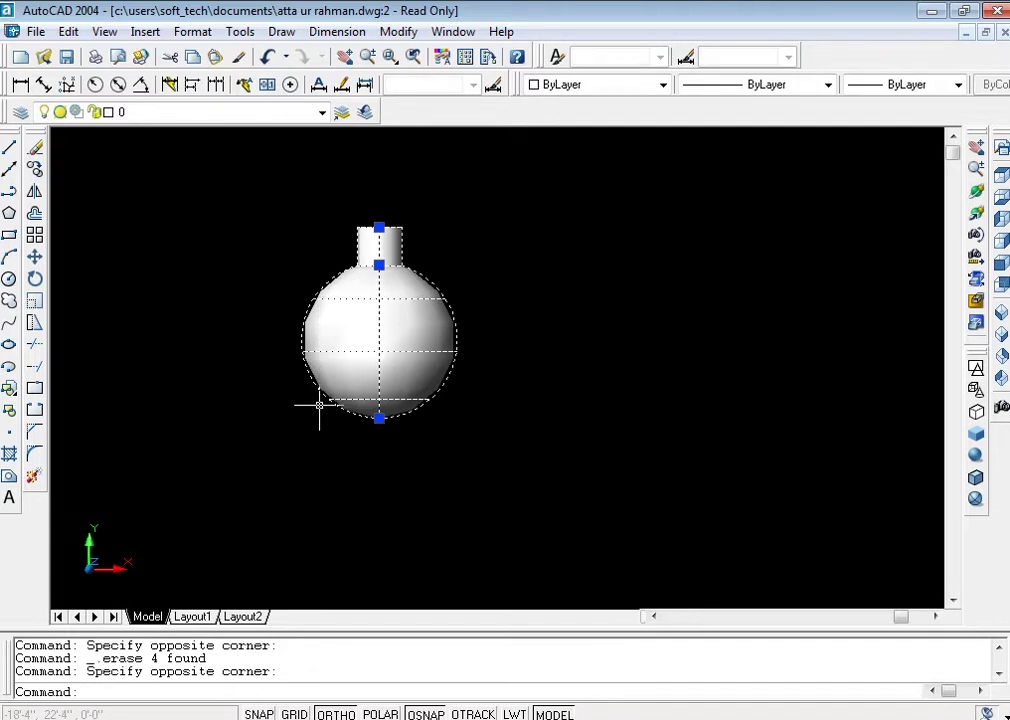
click(664, 86)
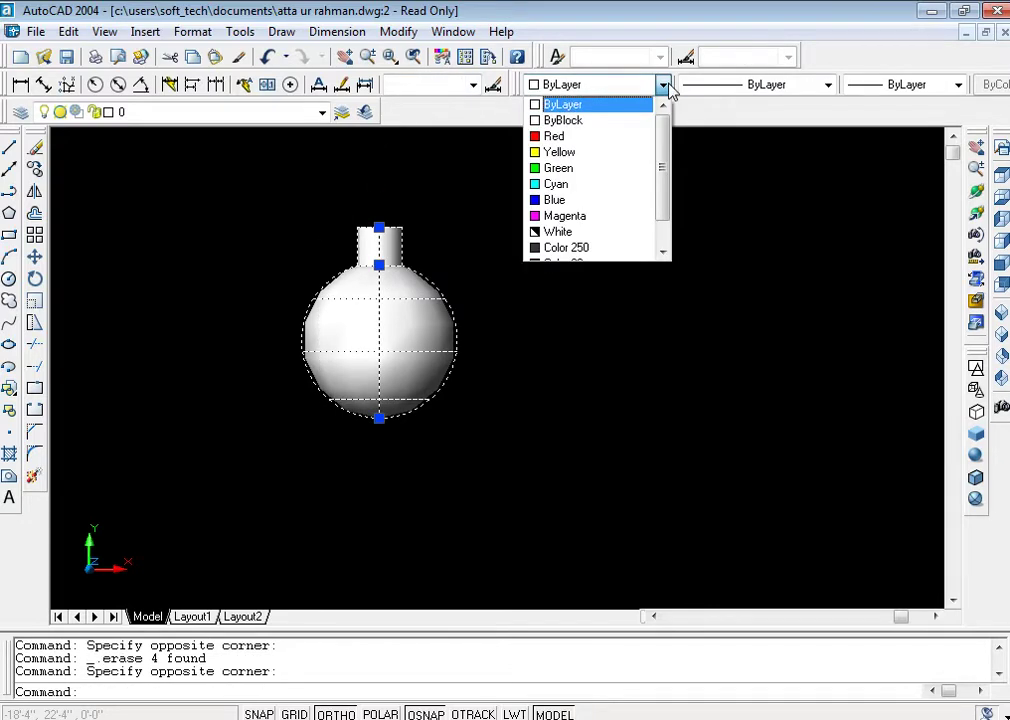
click(665, 88)
key(Escape)
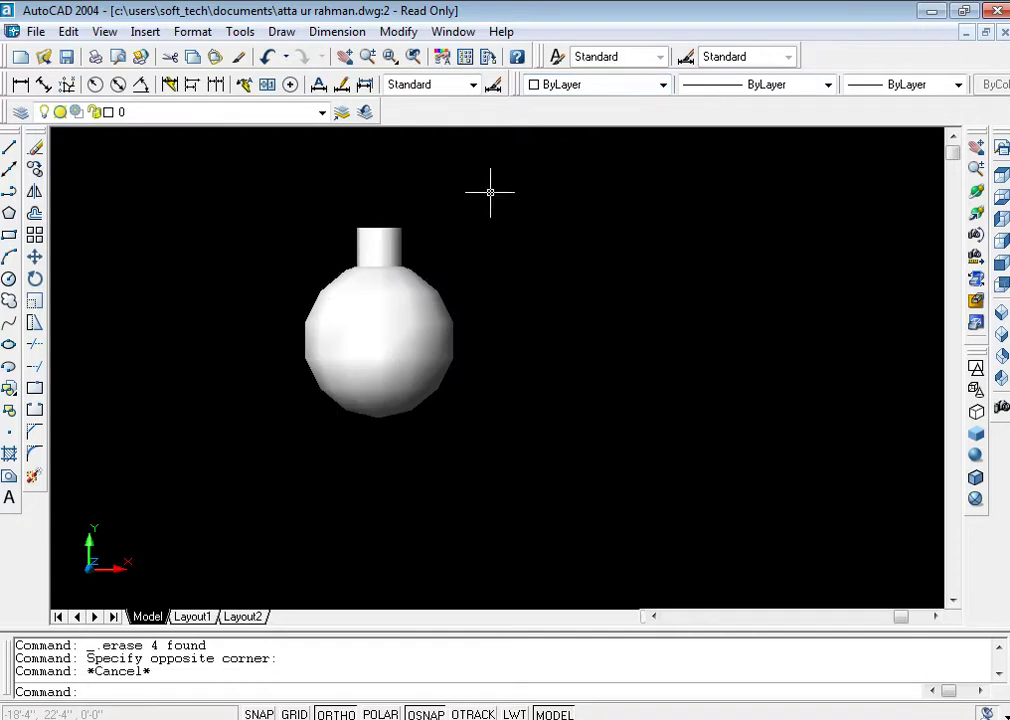
click(394, 219)
click(398, 224)
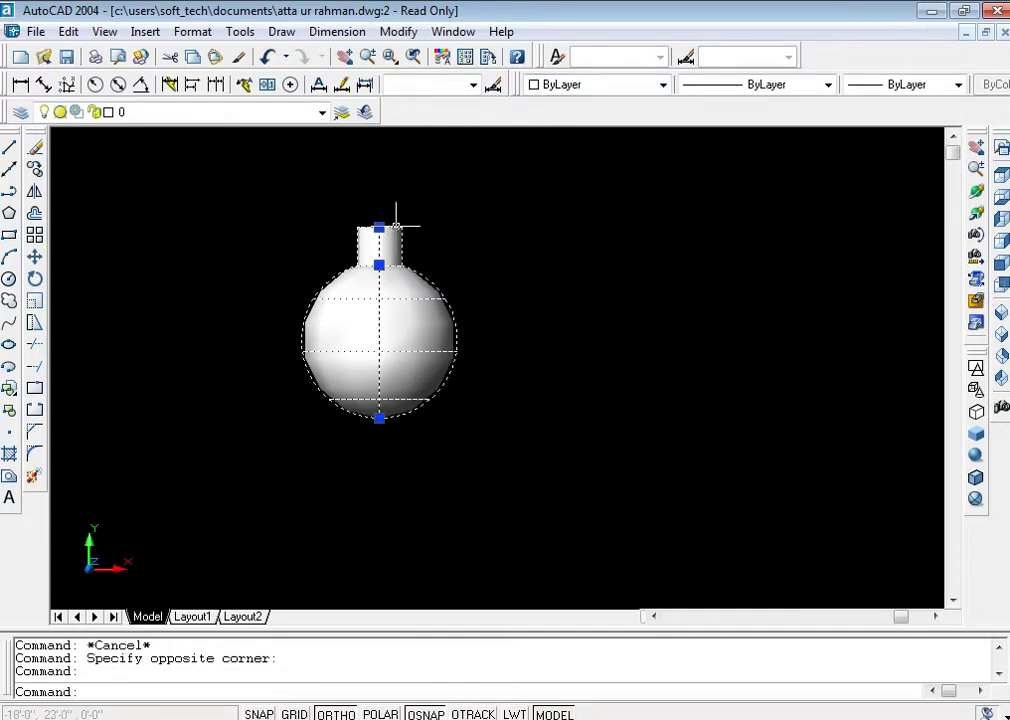
key(Escape)
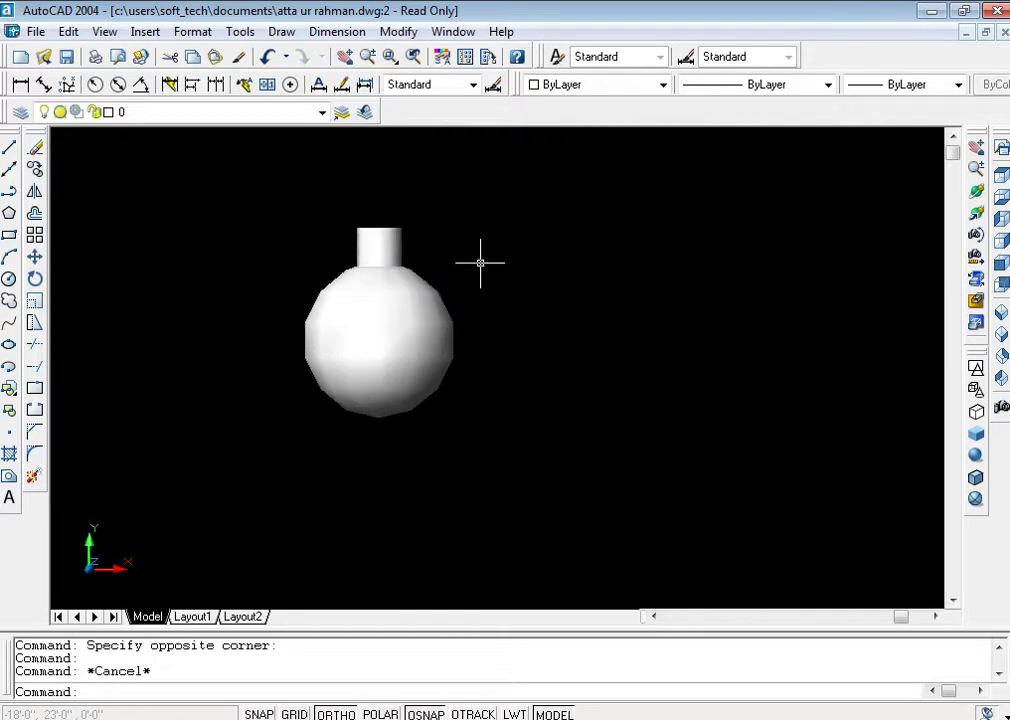
text(c)
key(Return)
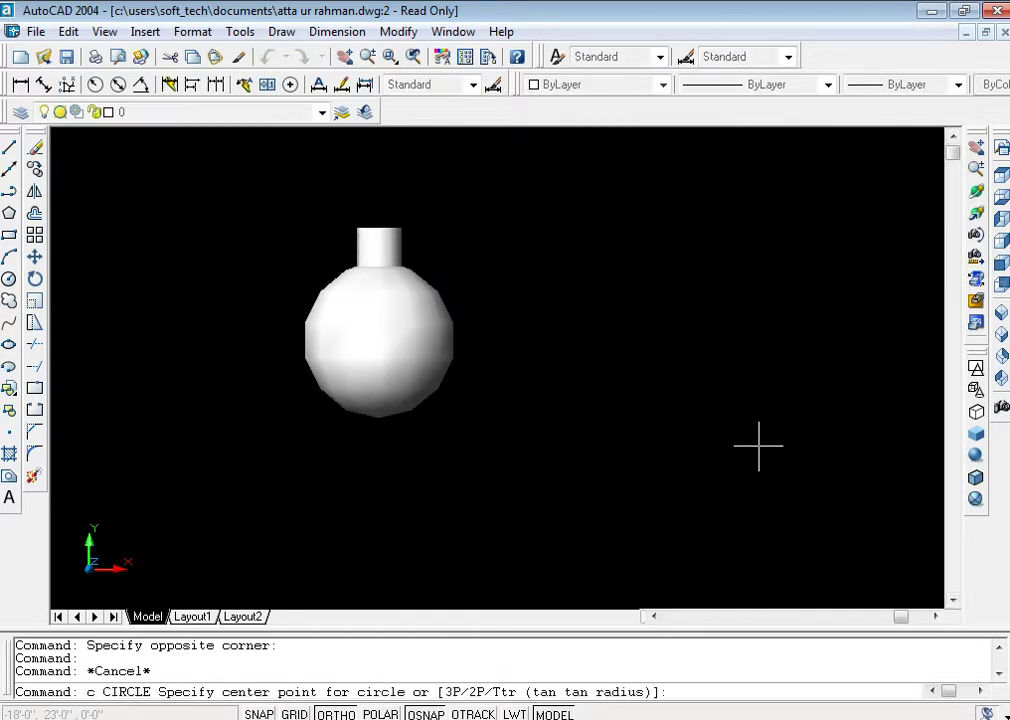
- Extrude the small circle at the neck top to height 3 with no taper
click(377, 200)
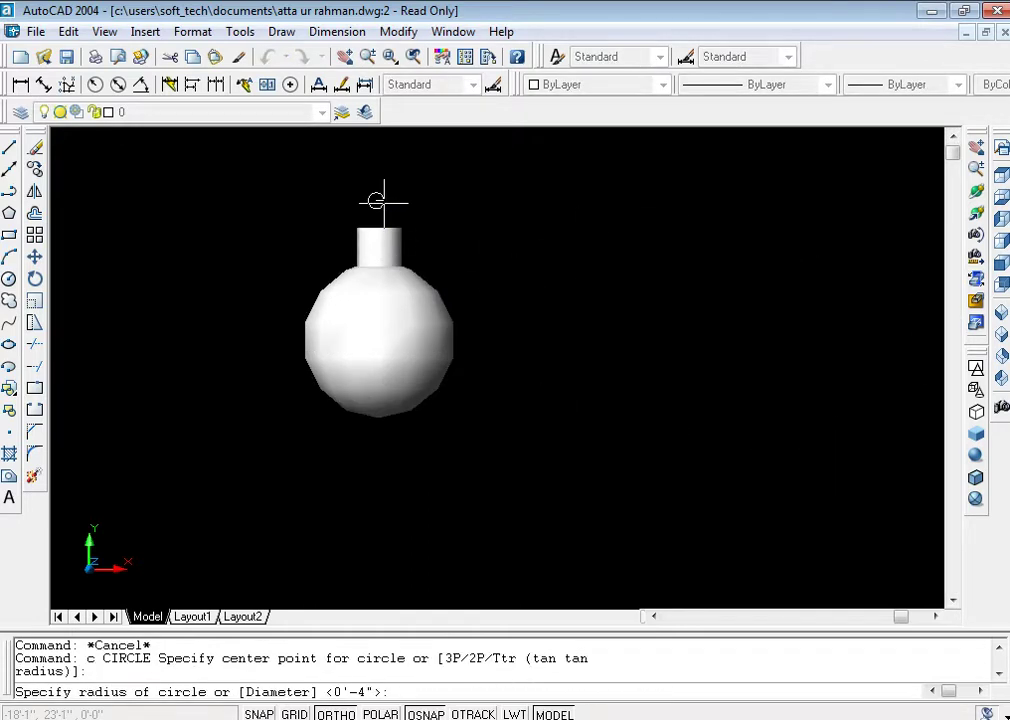
key(Escape)
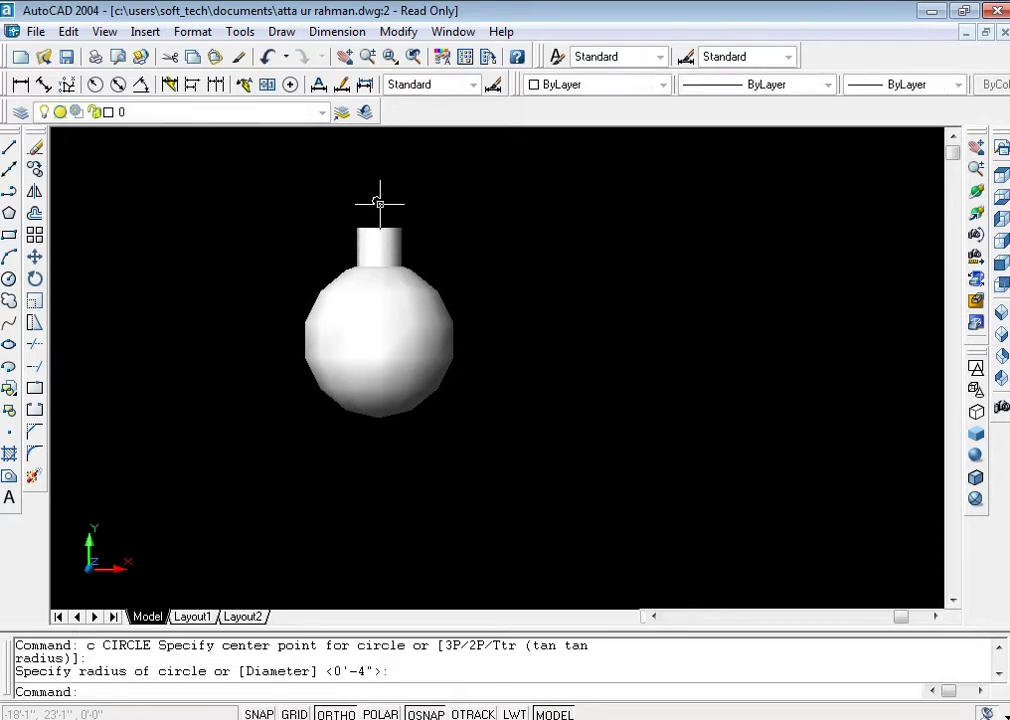
key(Escape)
text(t)
key(Return)
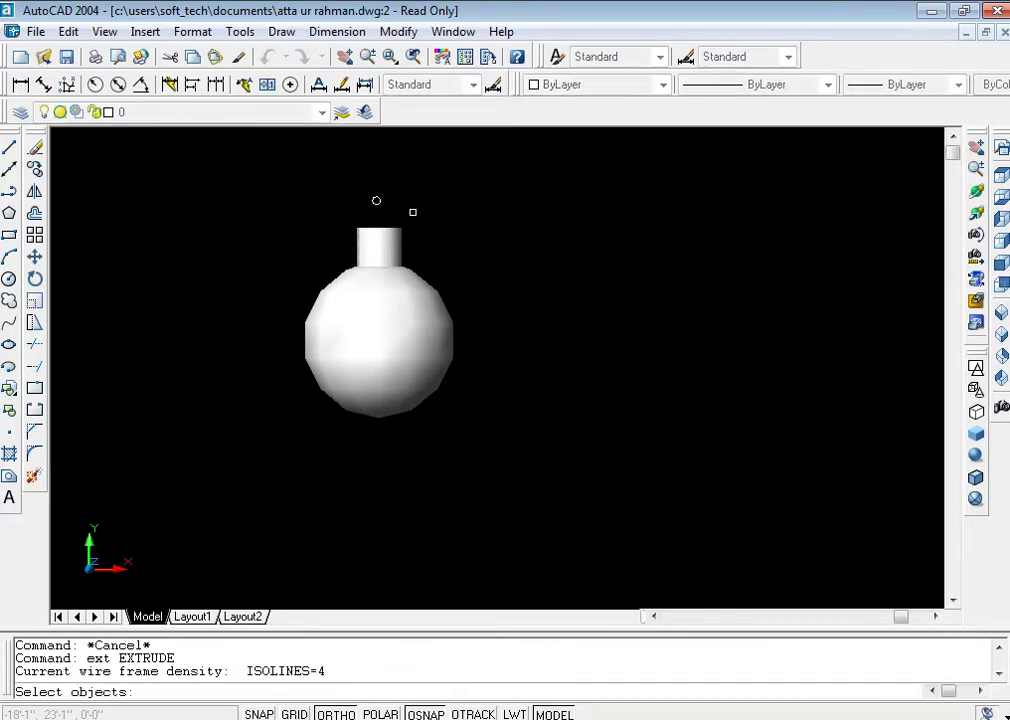
click(376, 200)
key(Return)
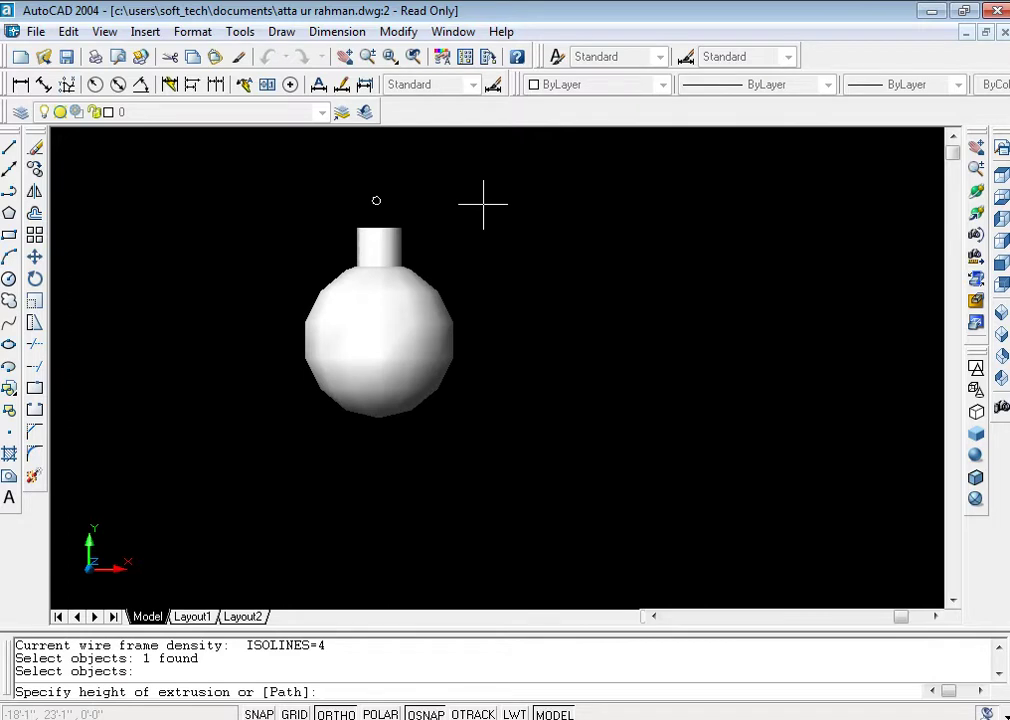
text(3)
key(Return)
key(Escape)
- Colour the extruded cylinder dark grey (index 250) and switch to Top view
click(376, 200)
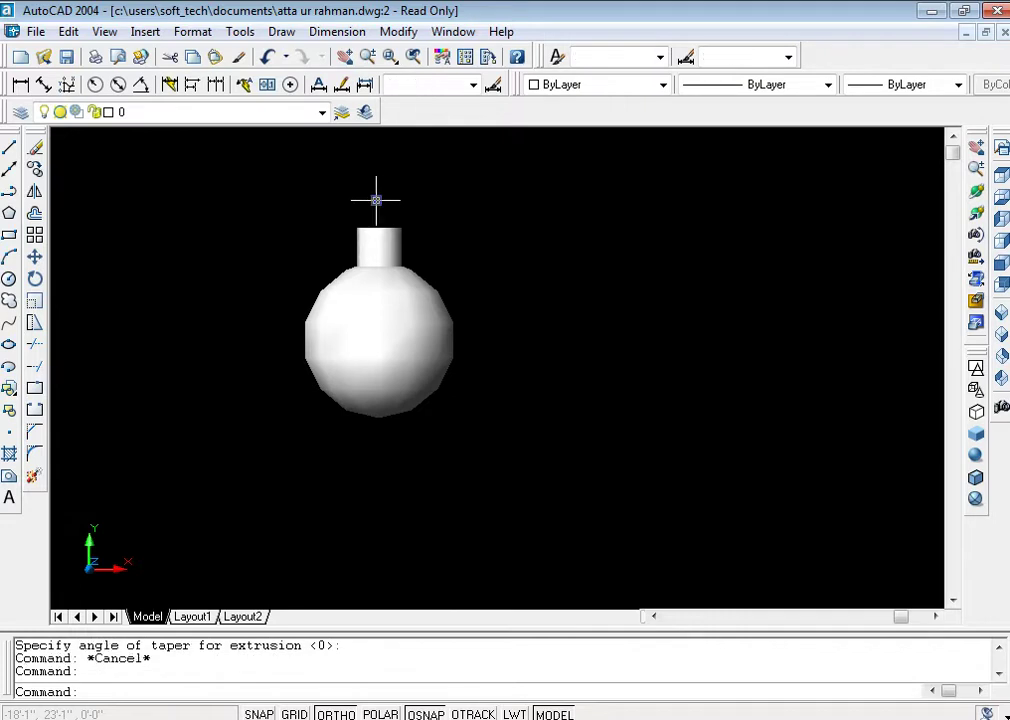
click(663, 84)
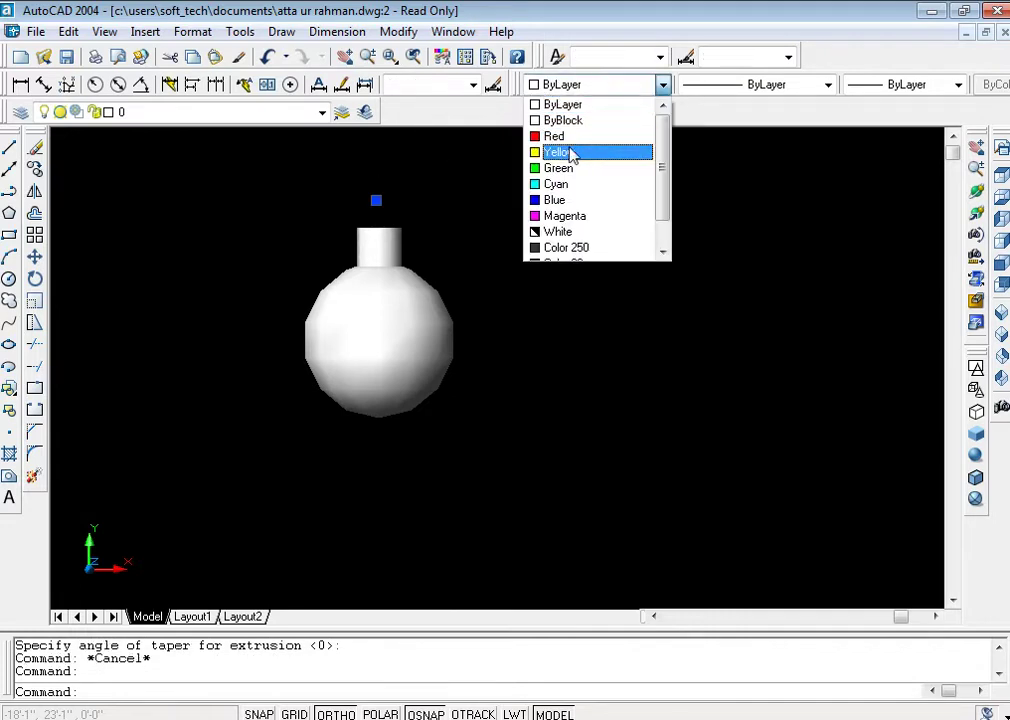
click(580, 250)
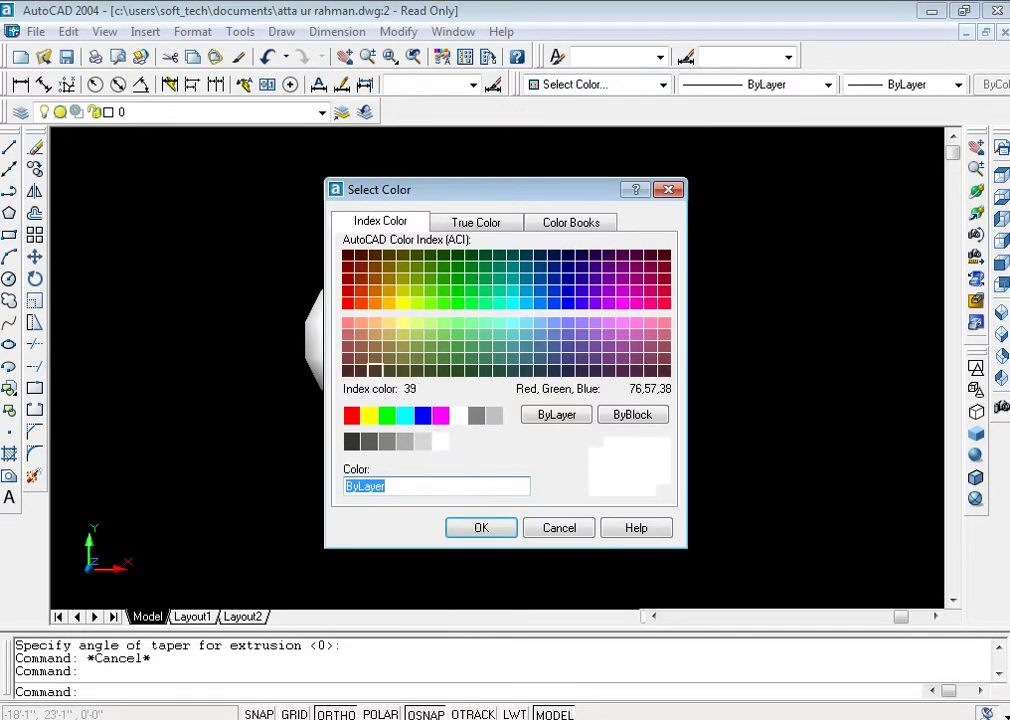
click(351, 441)
click(488, 530)
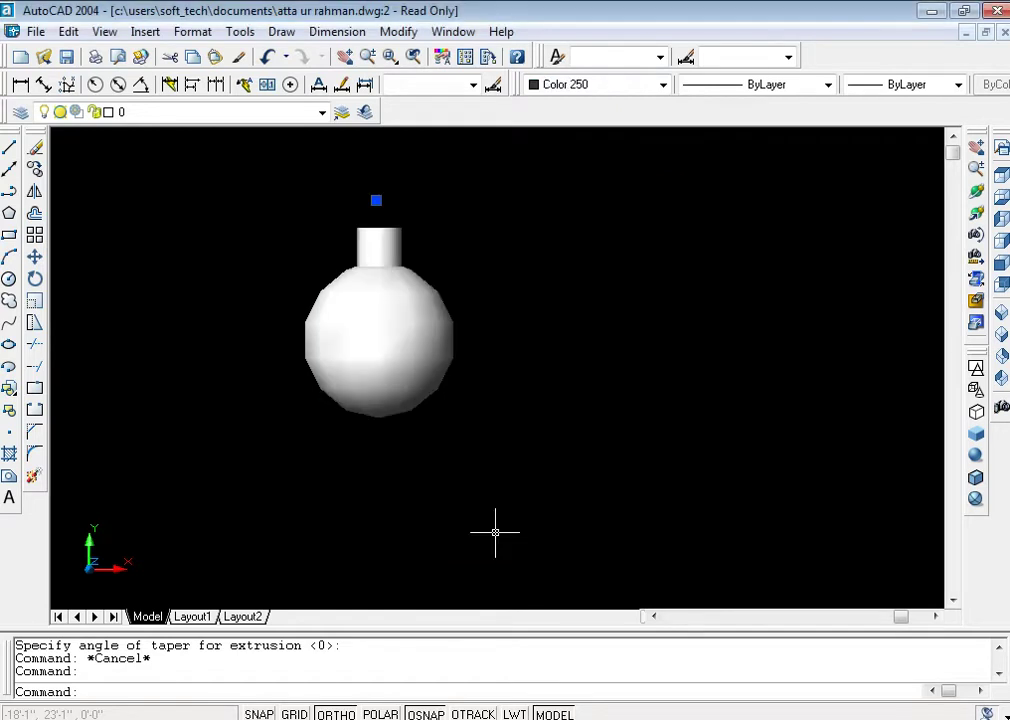
key(Escape)
click(998, 184)
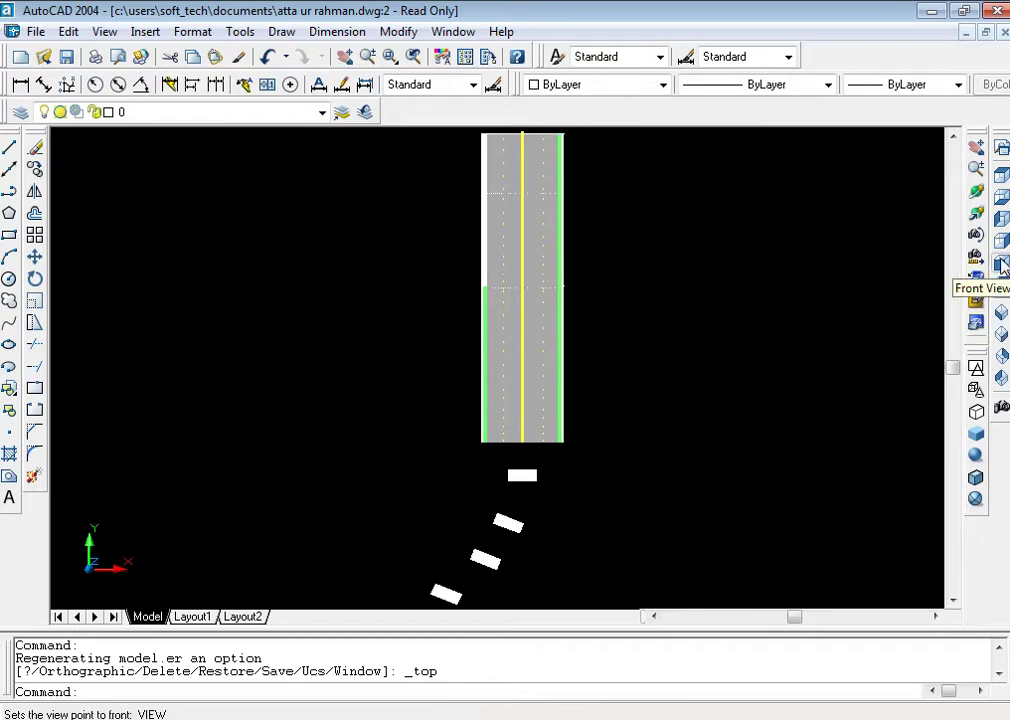
- In the right side elevation, move the two small lamp parts sideways to a new position
click(1002, 254)
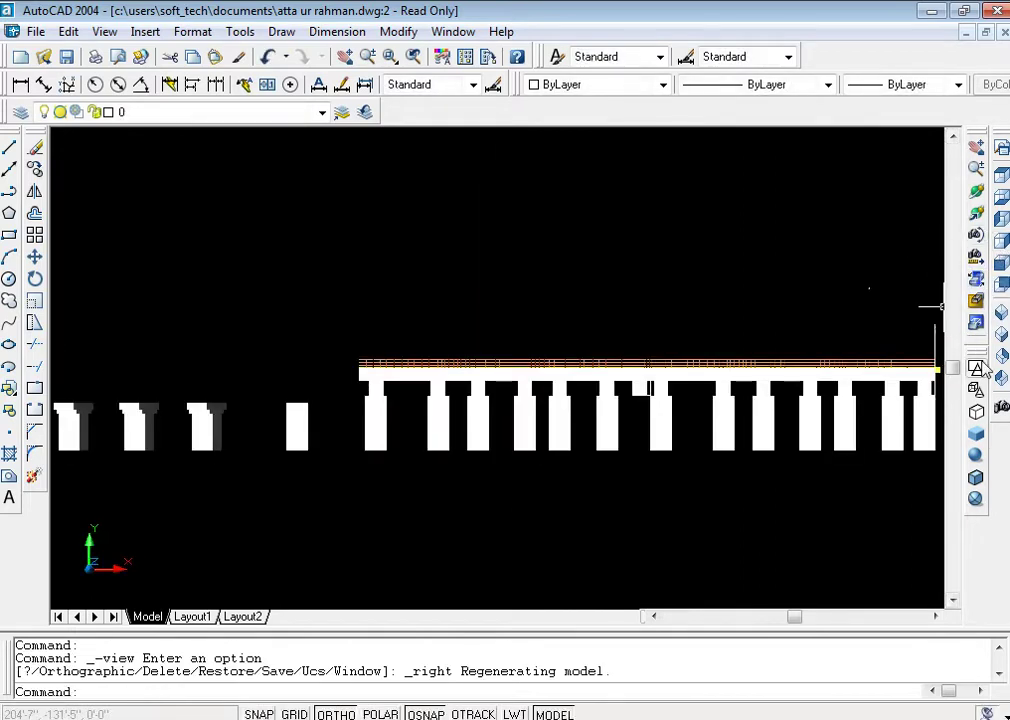
key(Escape)
key(Escape)
text(m)
key(Return)
click(897, 296)
click(693, 244)
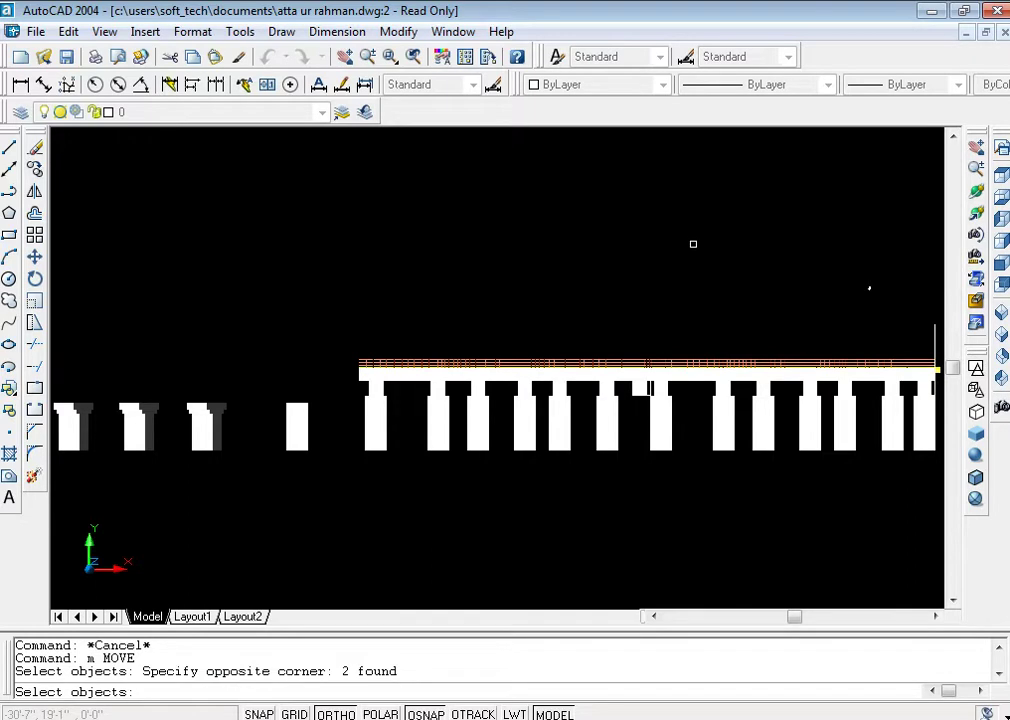
key(Return)
click(693, 244)
click(770, 247)
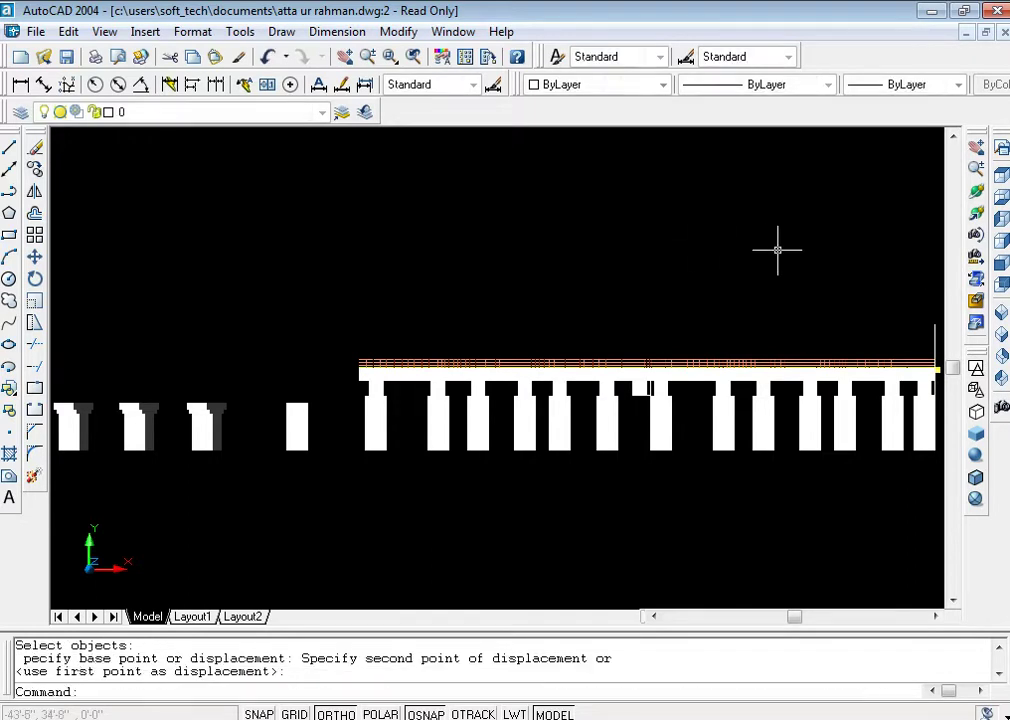
- Back in Top view, zoom in on the road's top end and then onto the globe lamp
click(977, 302)
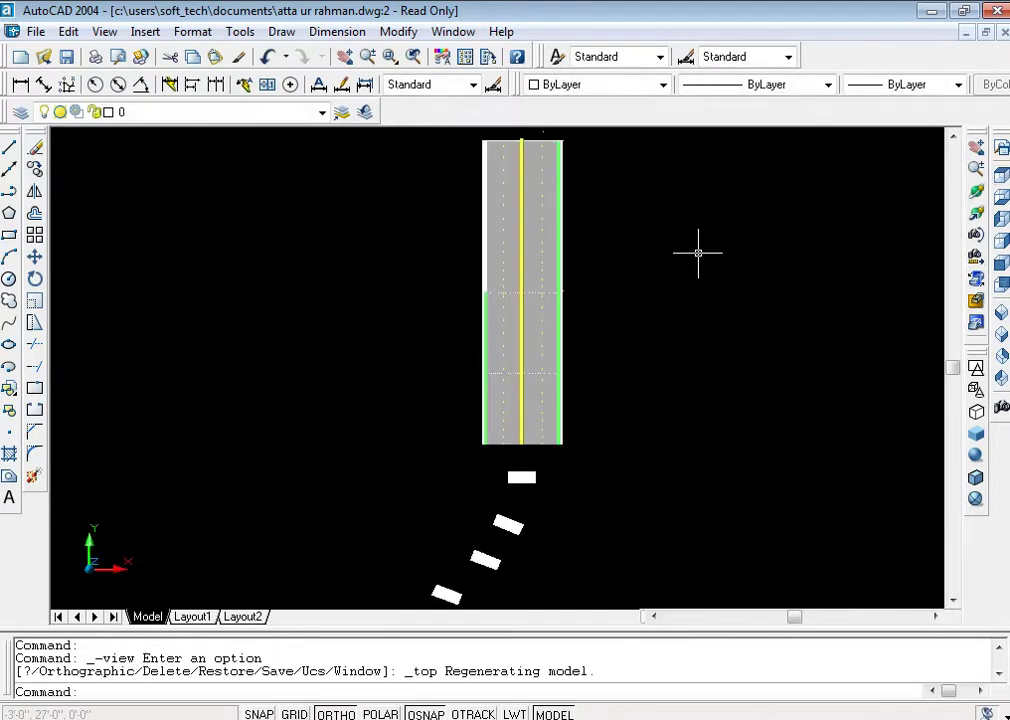
key(Escape)
key(Escape)
key(Return)
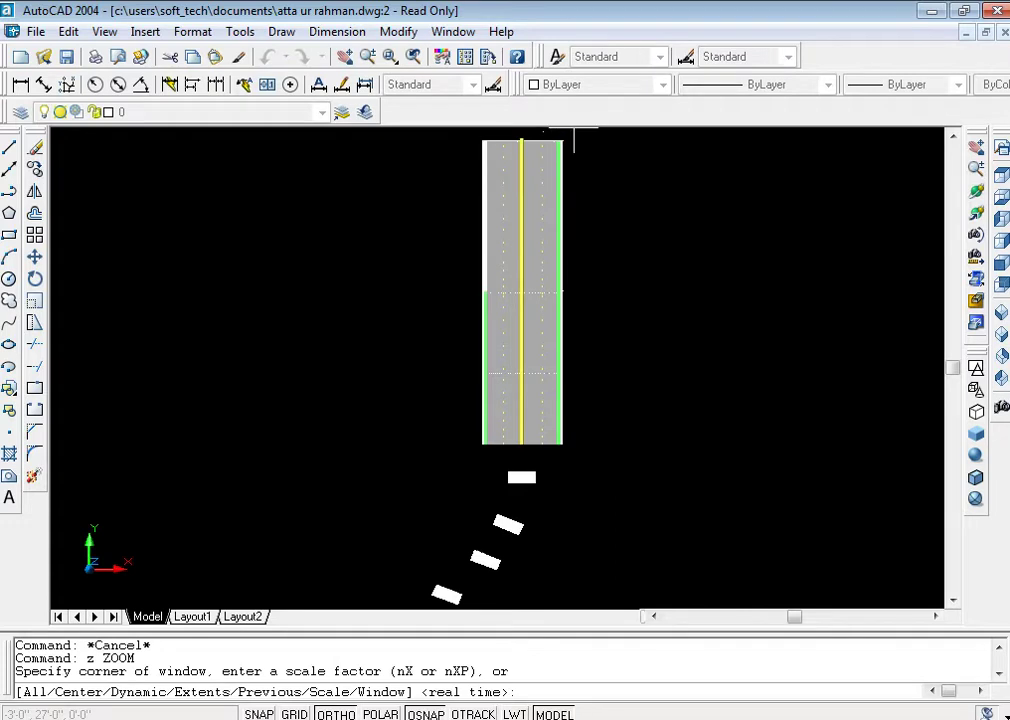
click(595, 142)
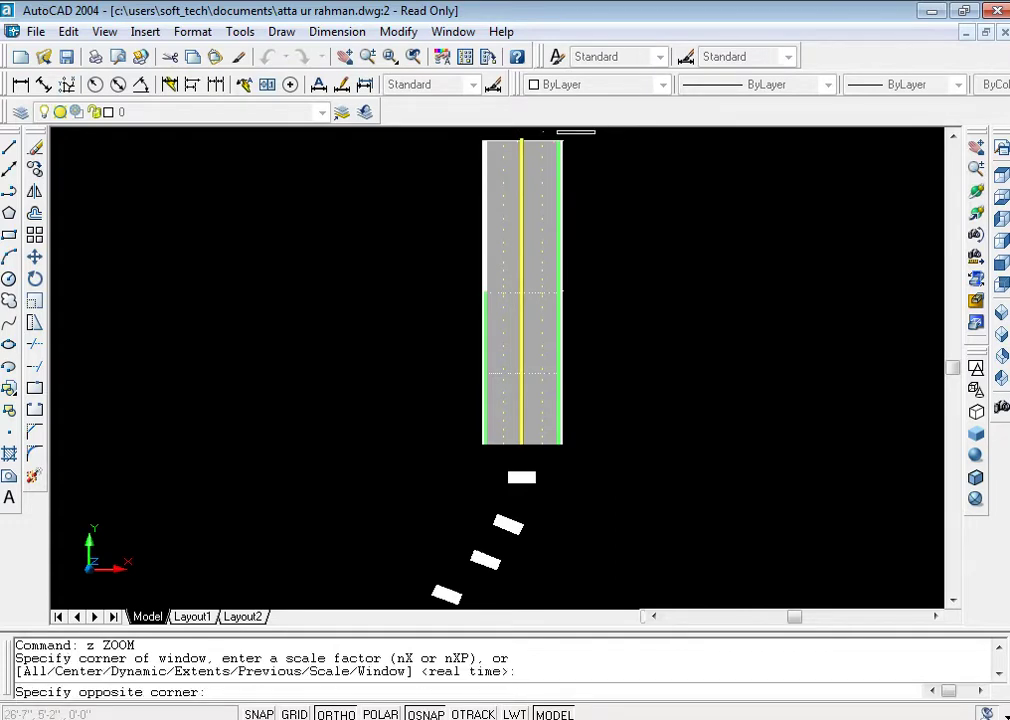
click(499, 144)
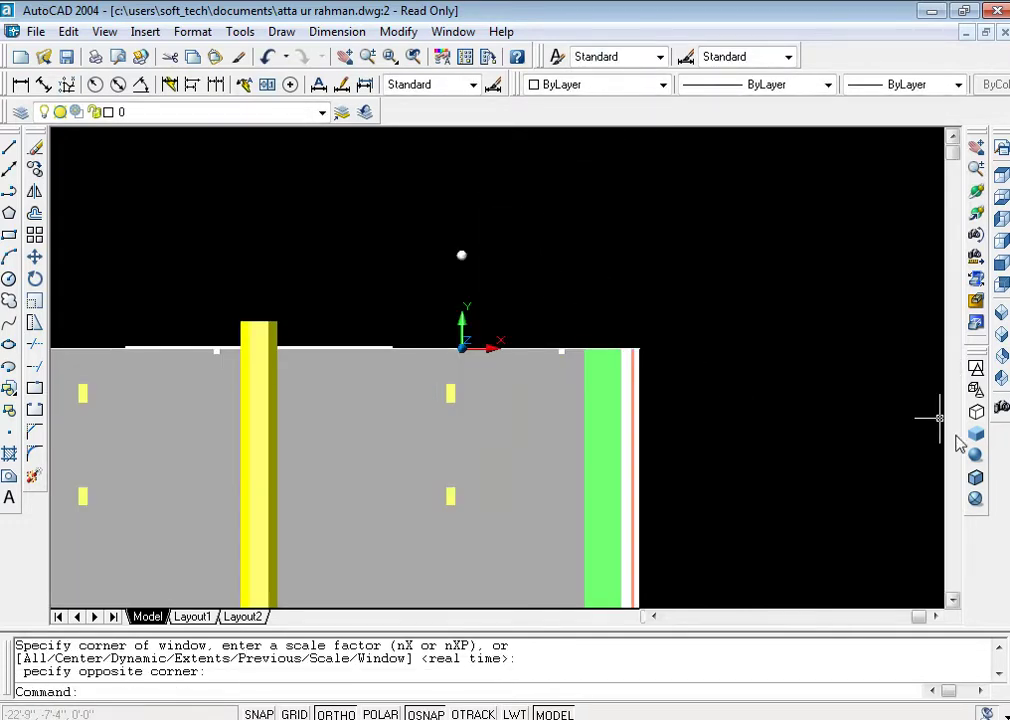
text(z)
key(Return)
click(518, 268)
click(443, 232)
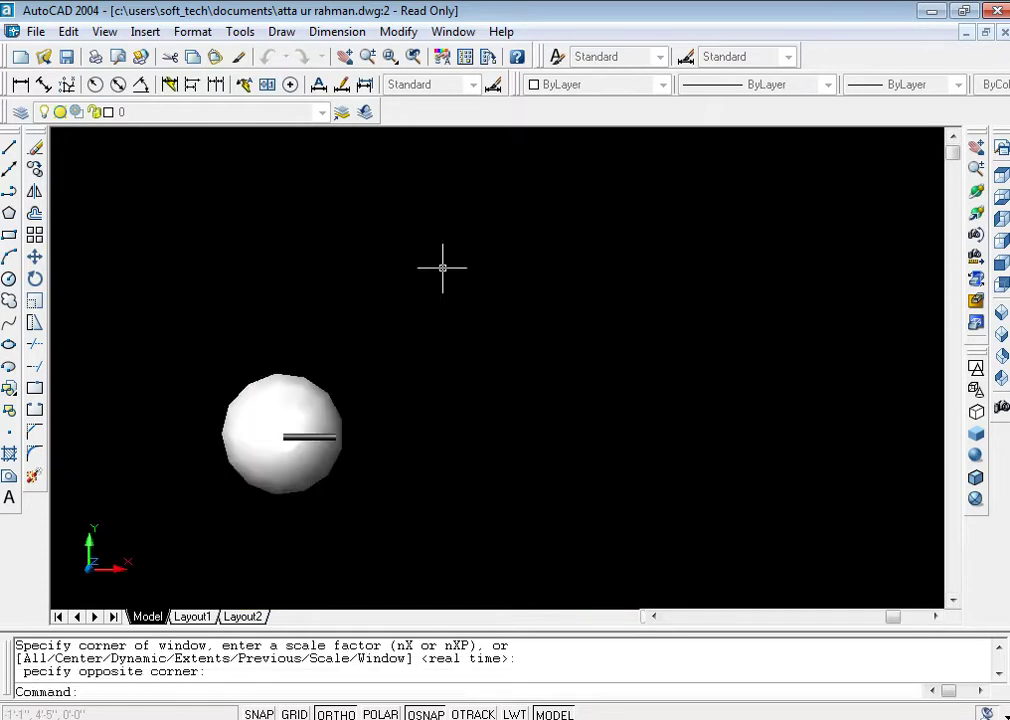
- Show the lamp in 3D wireframe and move the dark rod twice to centre it over the globe
click(976, 411)
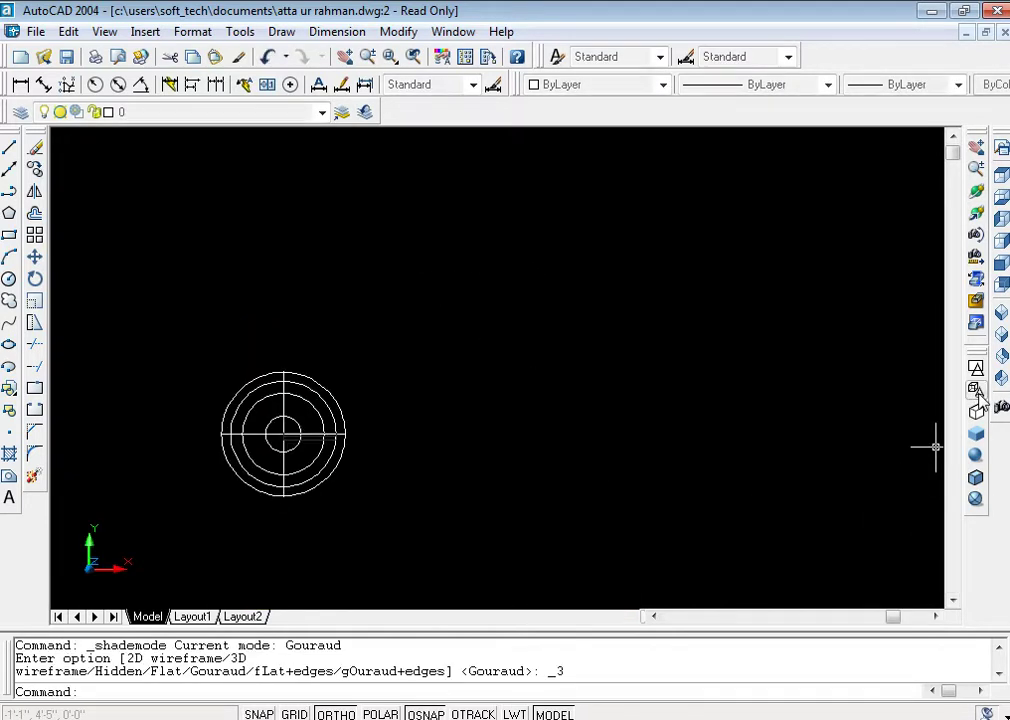
text(m)
key(Return)
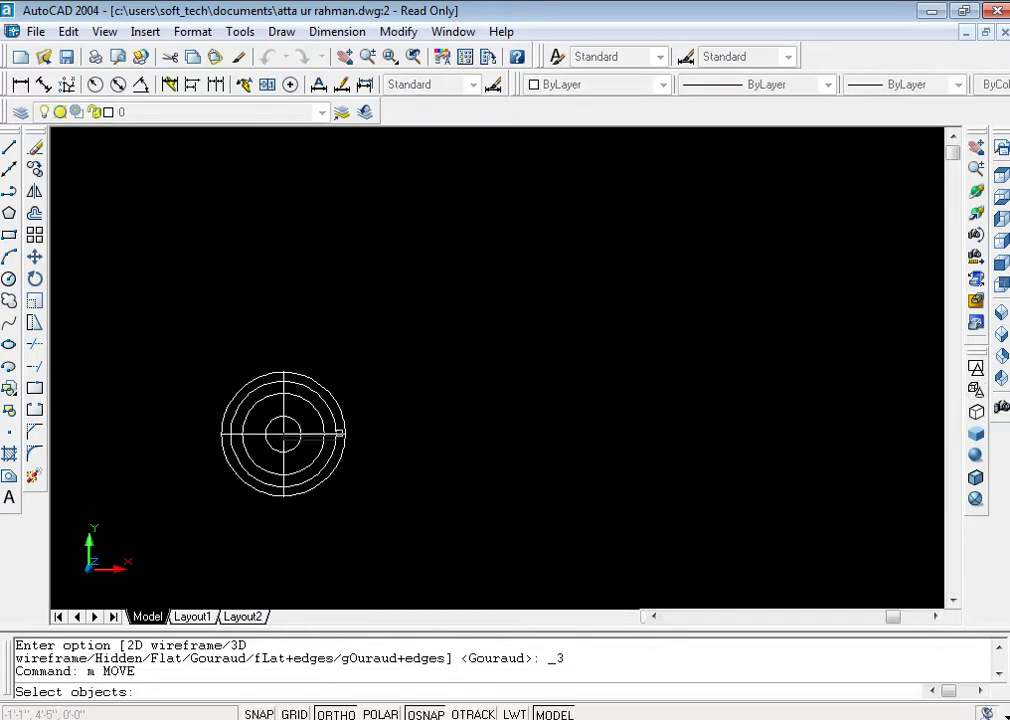
click(314, 437)
key(Return)
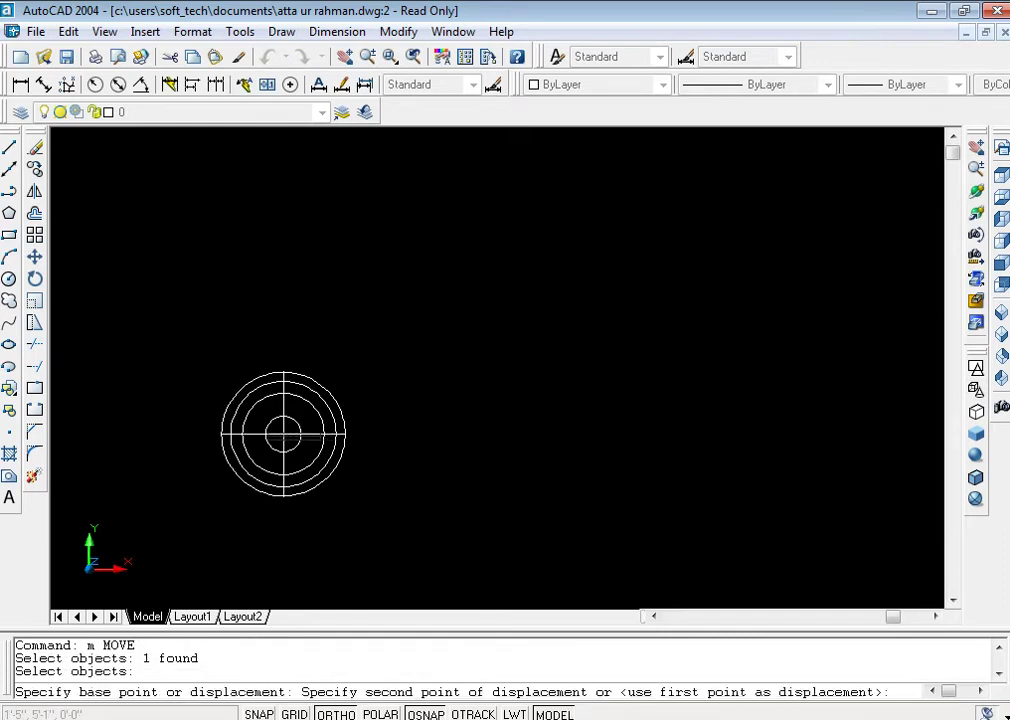
key(Return)
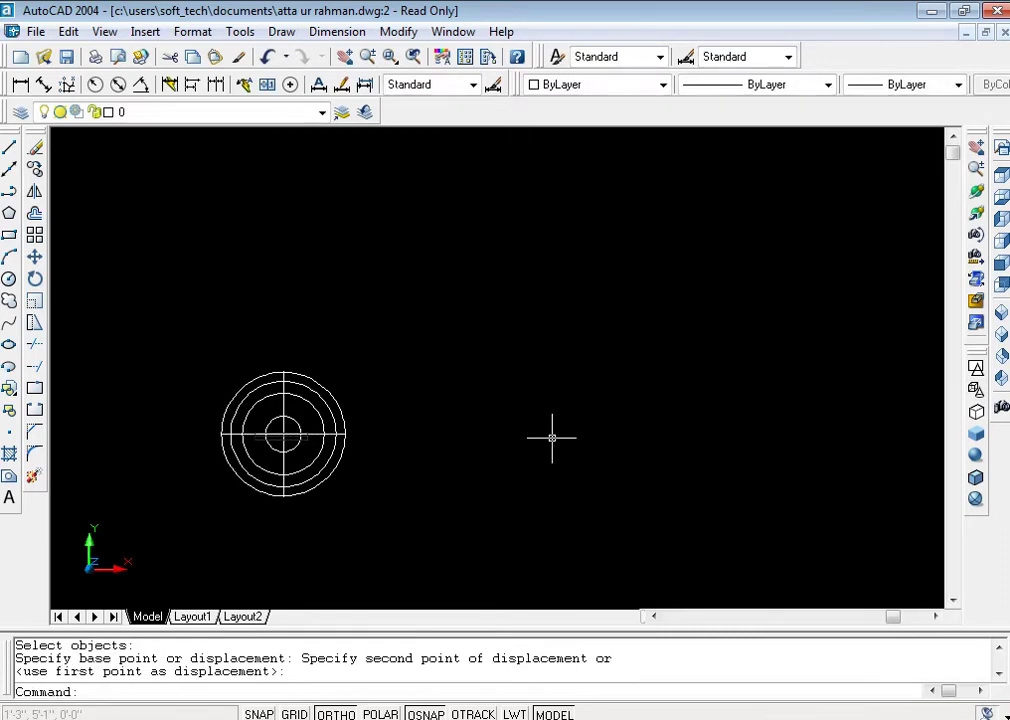
text(m)
key(Return)
click(285, 439)
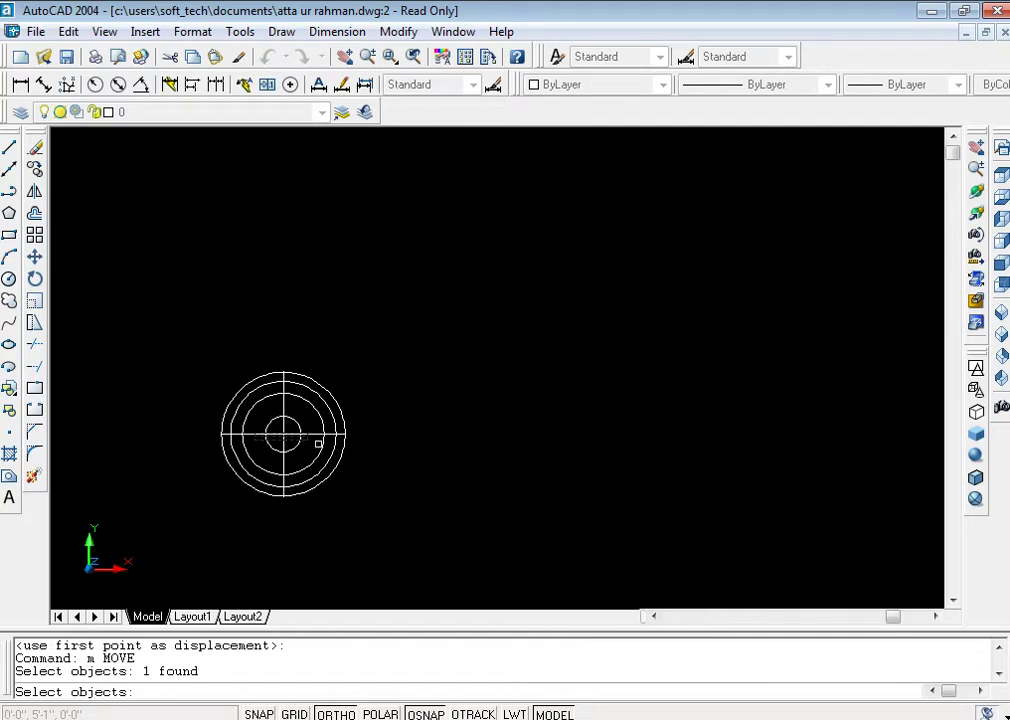
key(Return)
key(Return)
- View the bridge in SW isometric with smooth shading and zoom in on the lamp globe
click(976, 433)
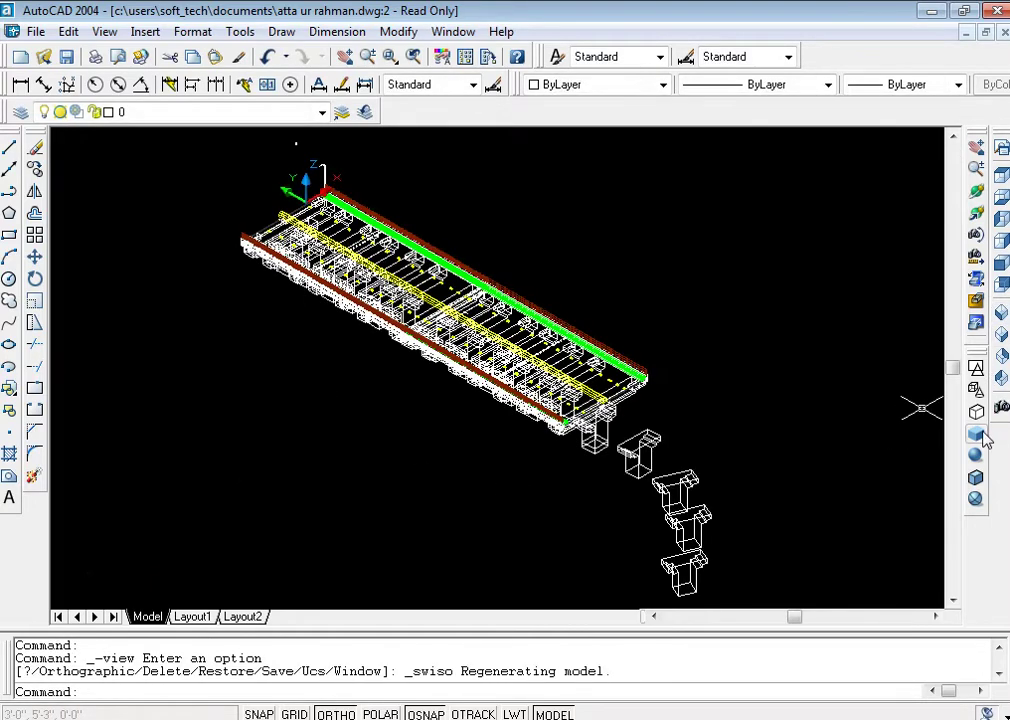
click(976, 455)
key(Escape)
key(Escape)
text(z)
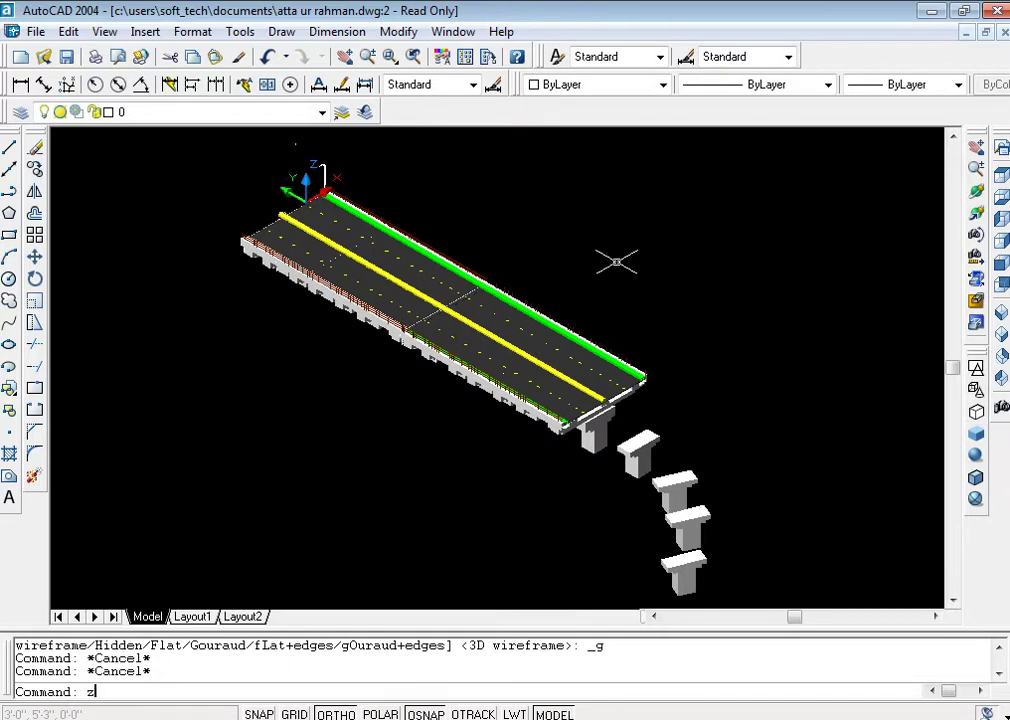
key(Return)
click(283, 131)
click(327, 182)
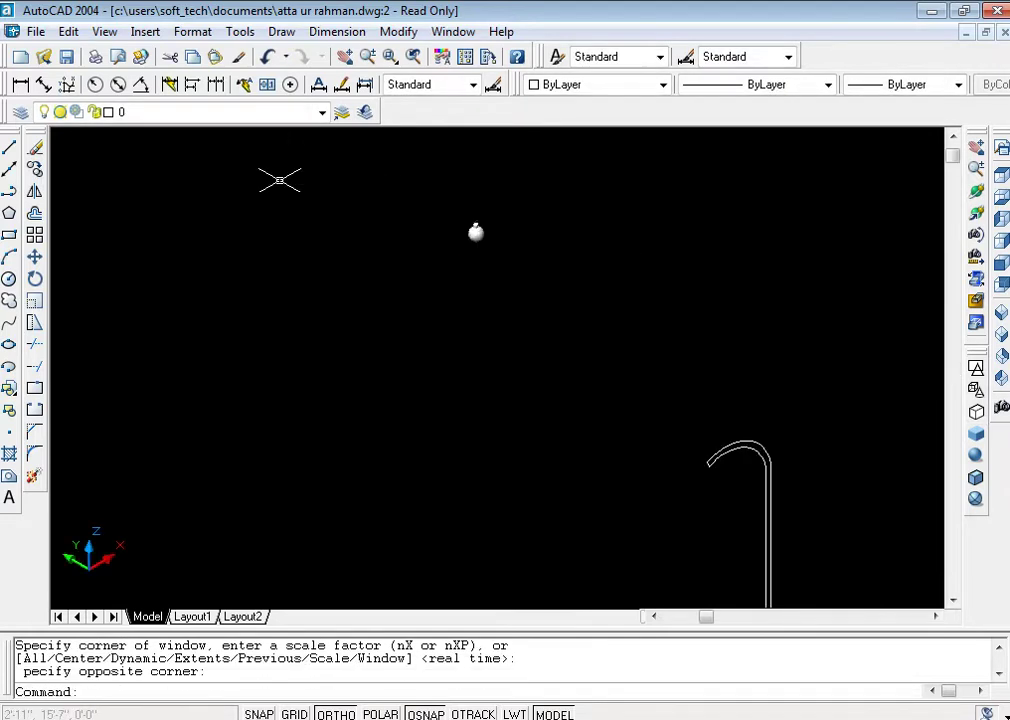
key(Return)
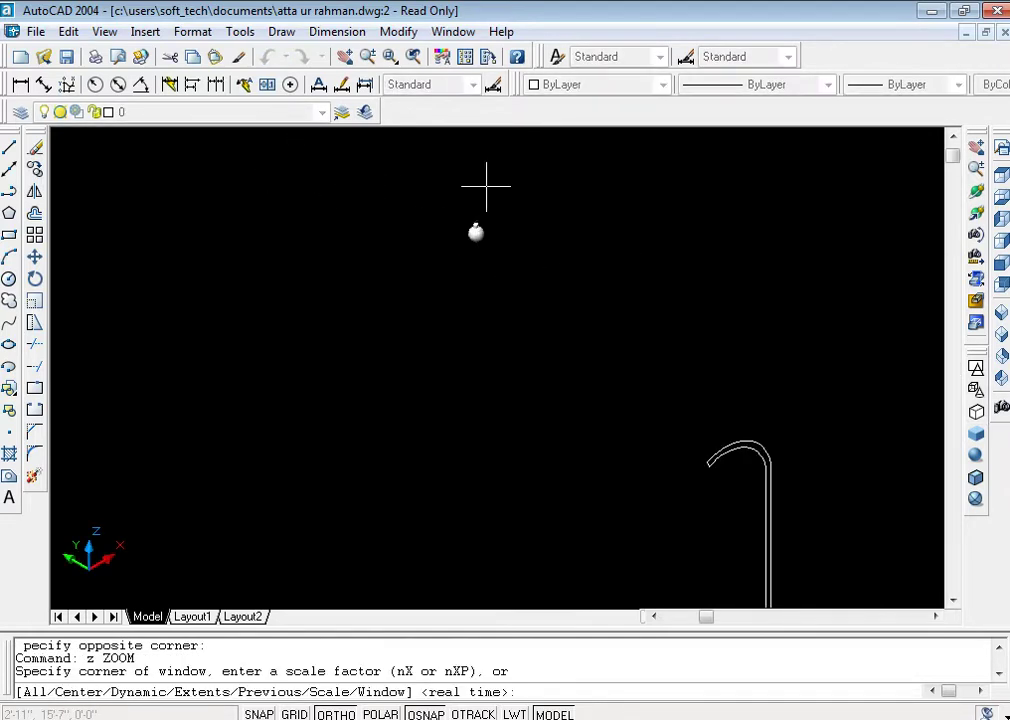
click(484, 201)
click(460, 234)
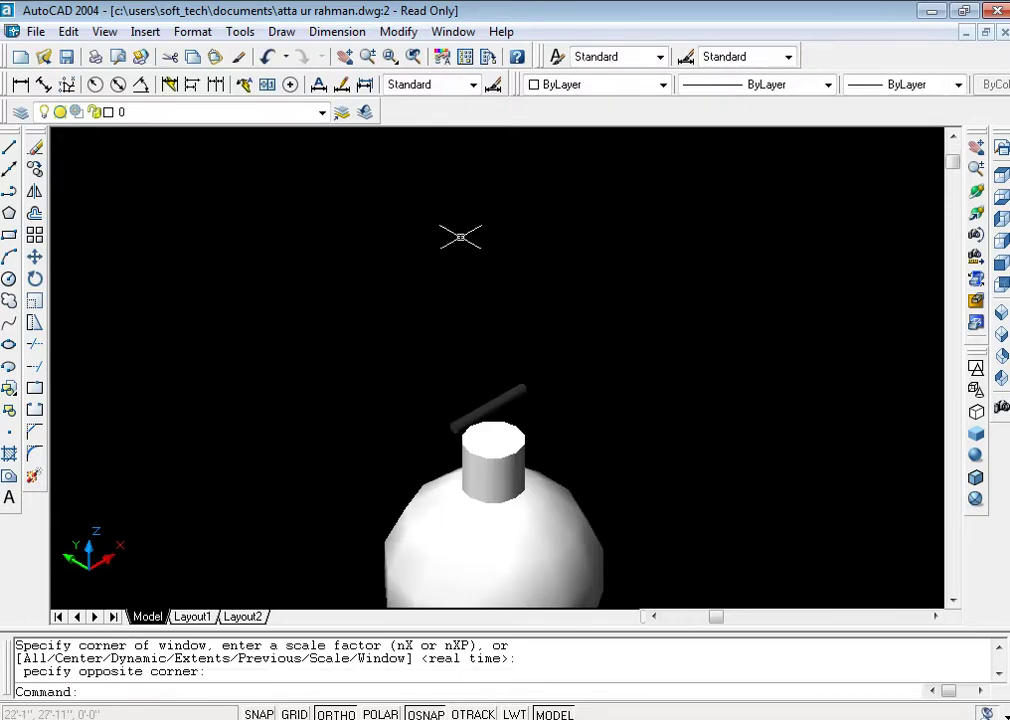
- Switch to Front view and zoom in on the small globe lamp
click(1001, 262)
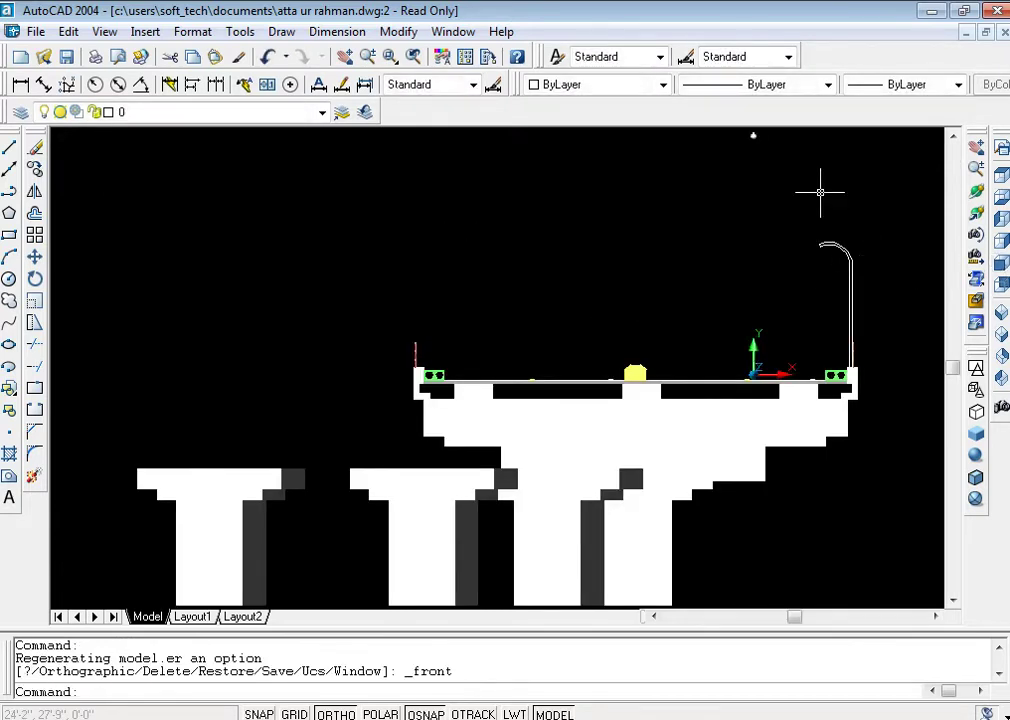
key(Escape)
key(Escape)
text(z)
key(Return)
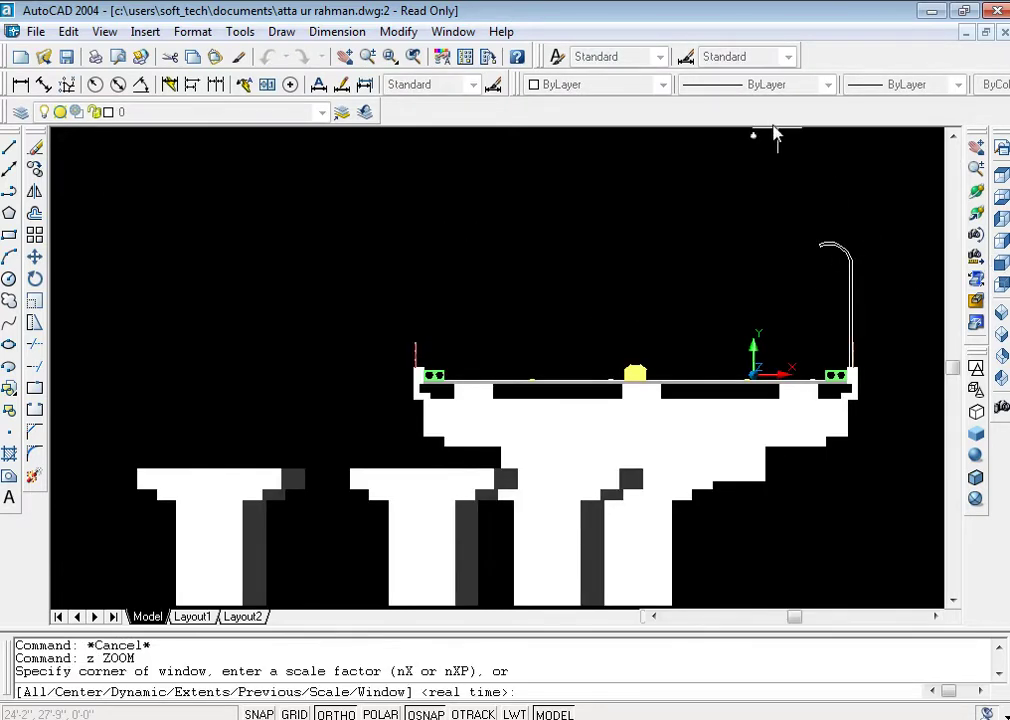
click(770, 128)
click(734, 145)
- Move the flat cap bar down so it sits on top of the globe's cylinder neck
text(m)
key(Return)
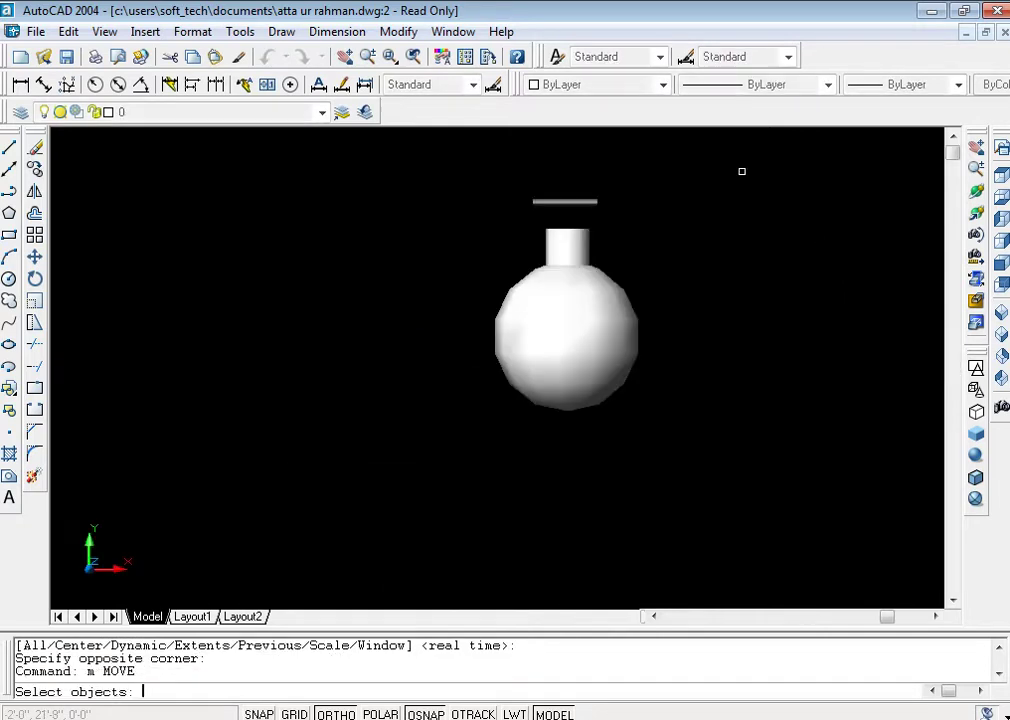
click(565, 201)
key(Return)
click(702, 176)
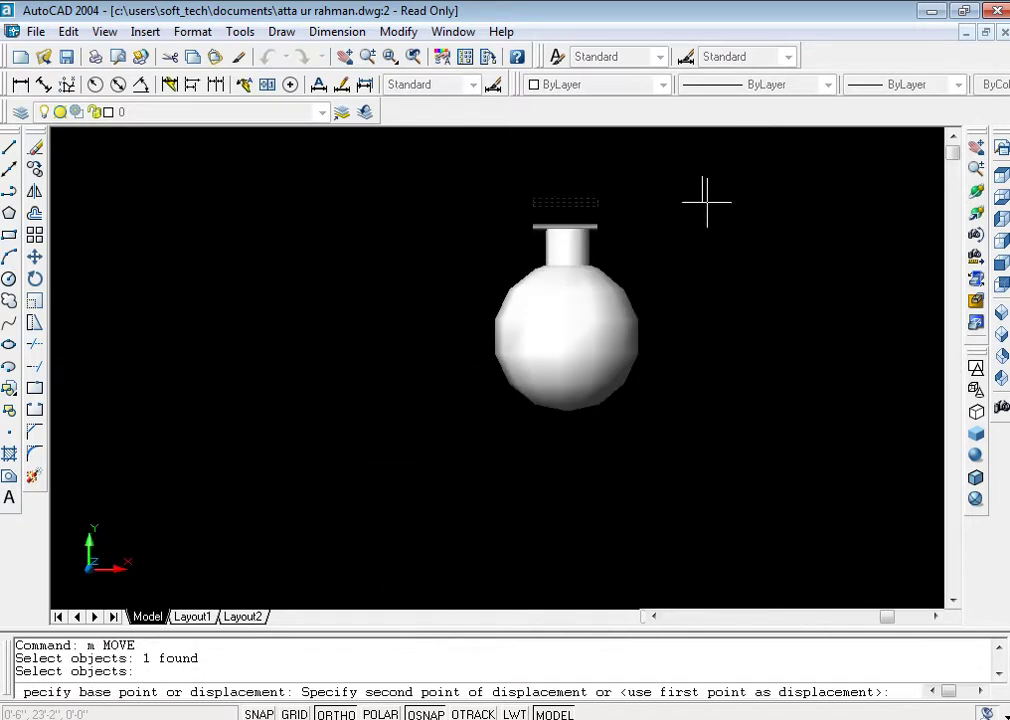
click(708, 210)
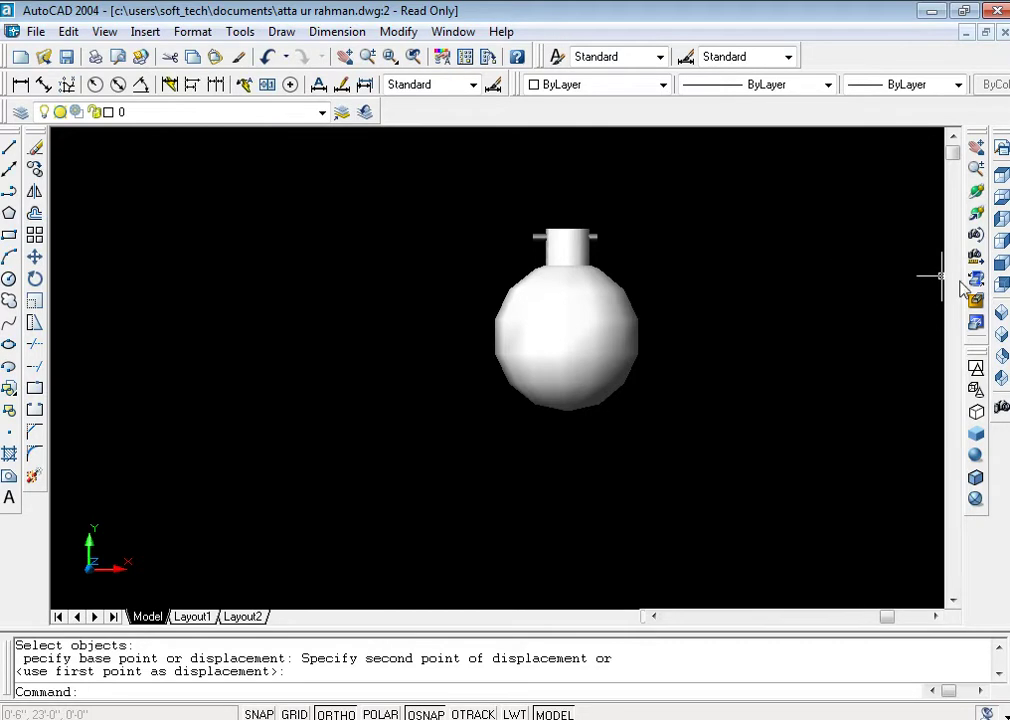
- Return to Front view after a brief isometric check and a cancelled mistyped command
click(1000, 266)
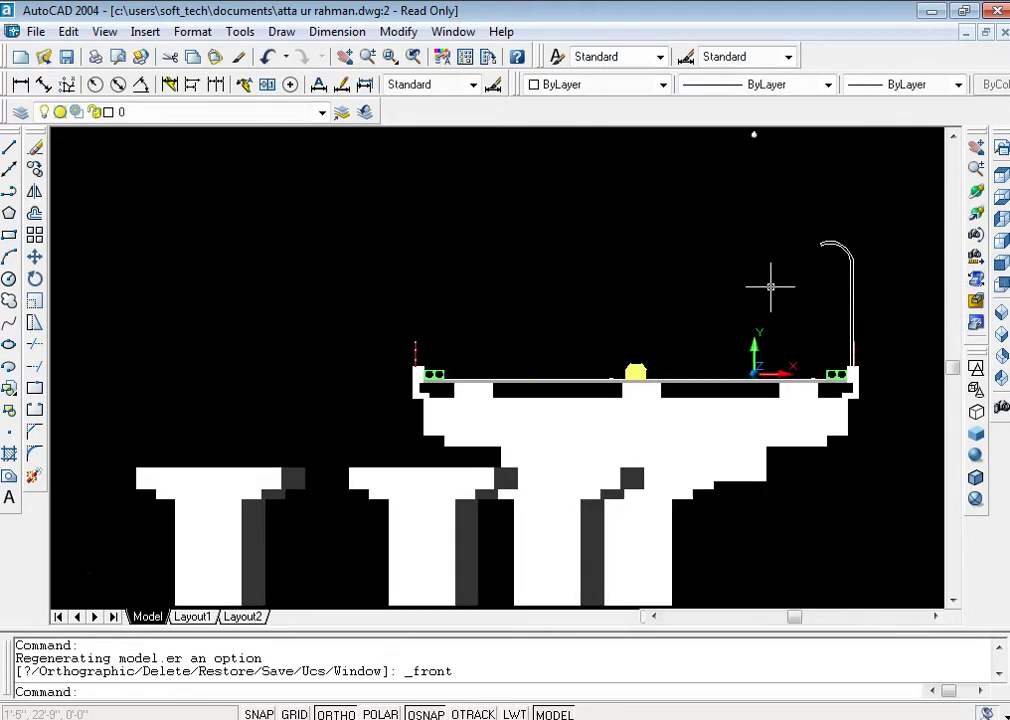
click(1000, 313)
text(zz)
key(Return)
key(Escape)
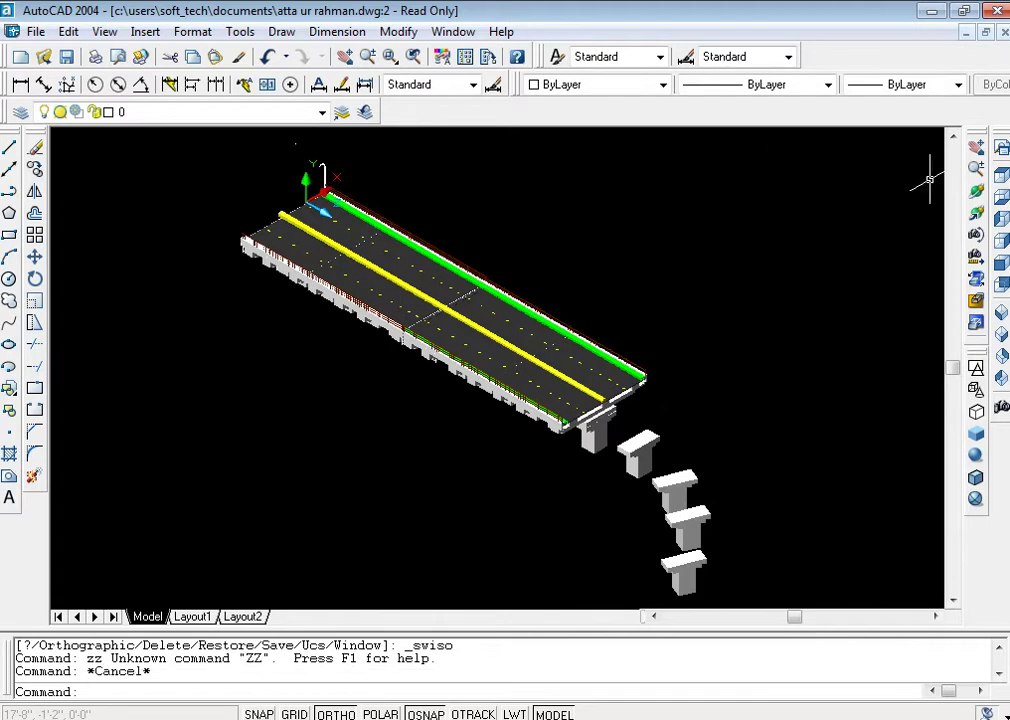
click(1000, 266)
text(z)
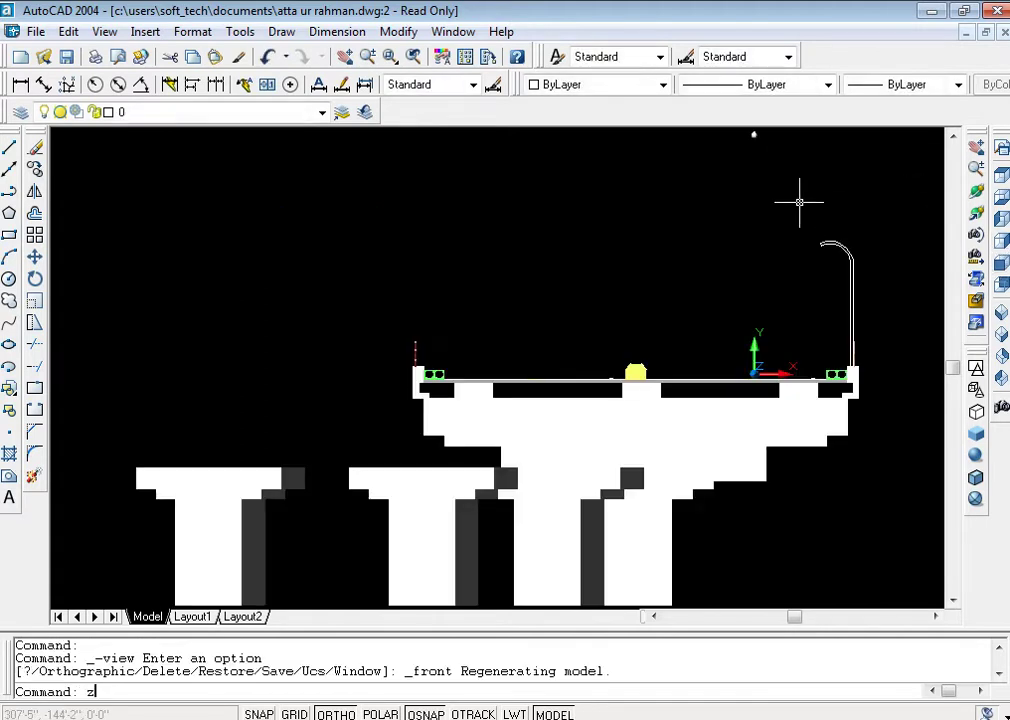
key(Return)
click(890, 225)
- Zoom onto the lamp post and create a closed boundary from its curved outline
click(784, 404)
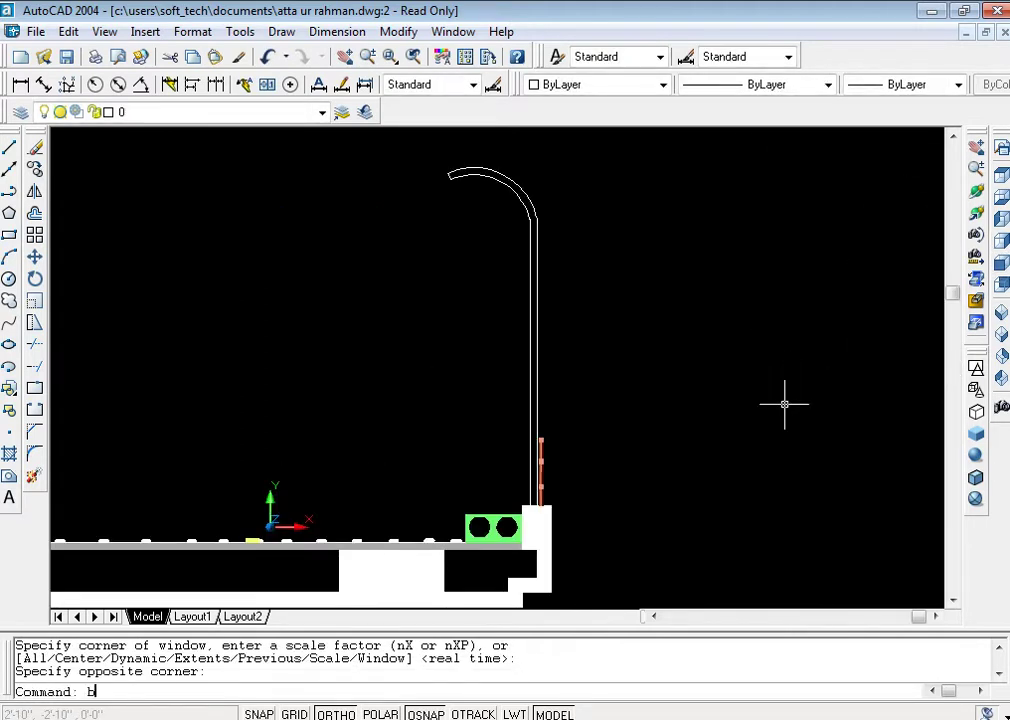
text(o)
key(Return)
click(603, 225)
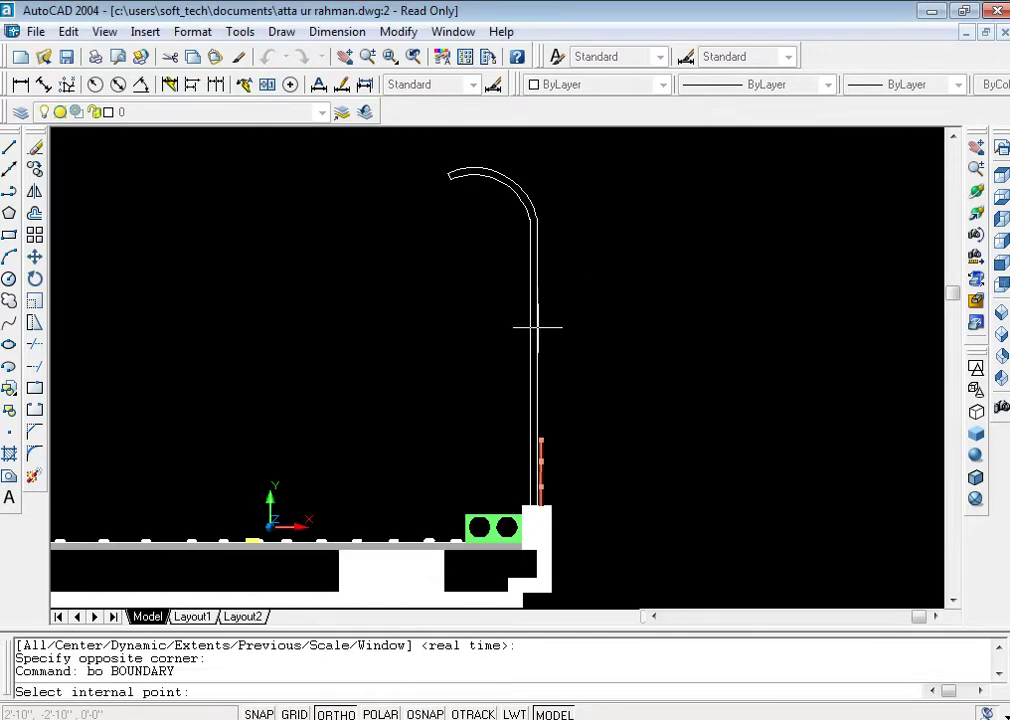
click(533, 328)
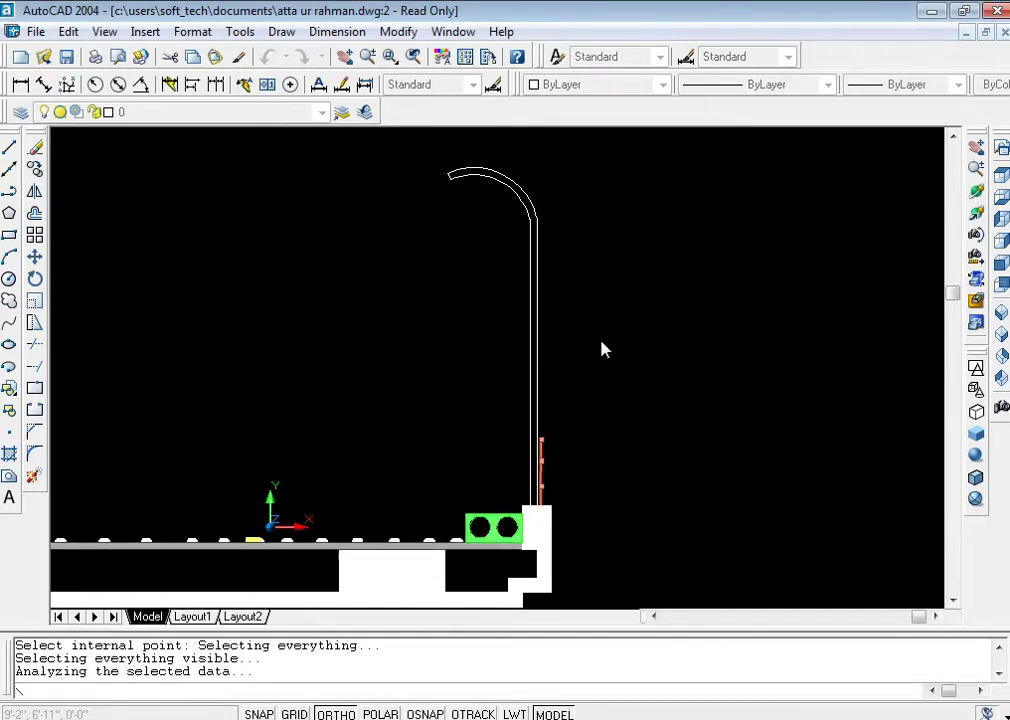
key(Return)
- Extrude the lamp-post boundary to a solid 3 units high
text(e)
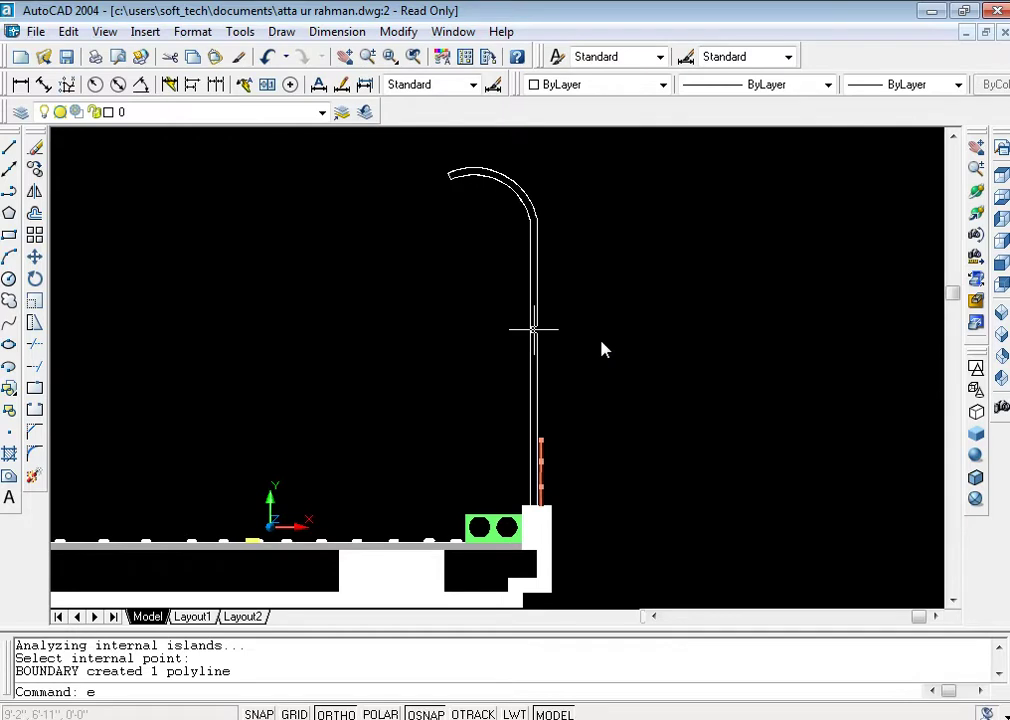
text(t)
key(Return)
key(Escape)
key(Escape)
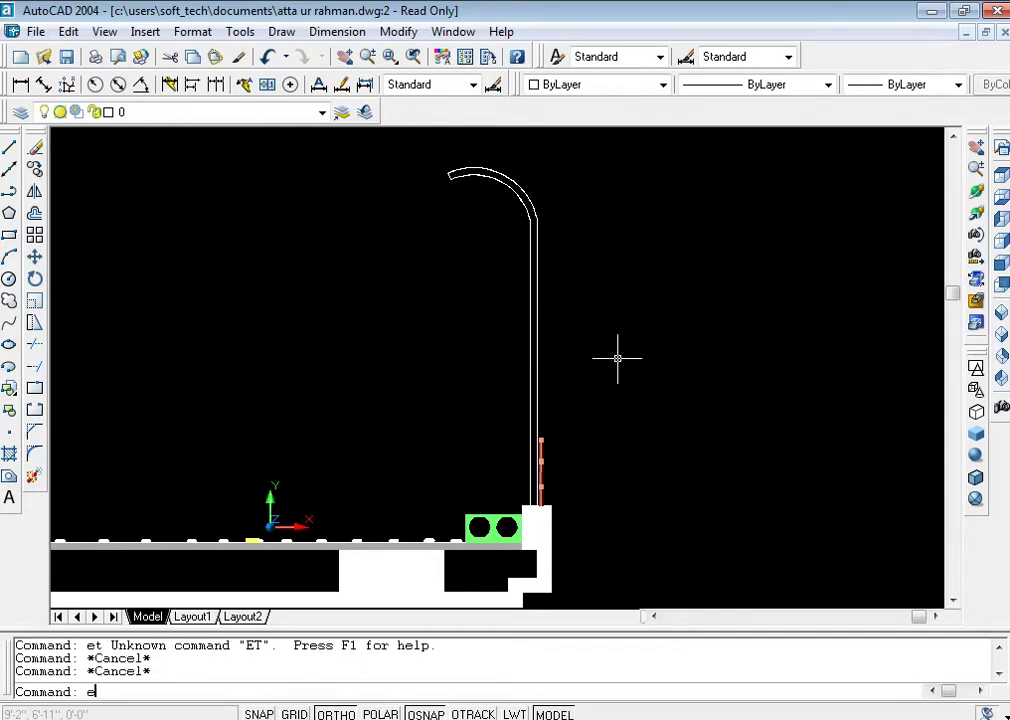
key(Return)
click(539, 372)
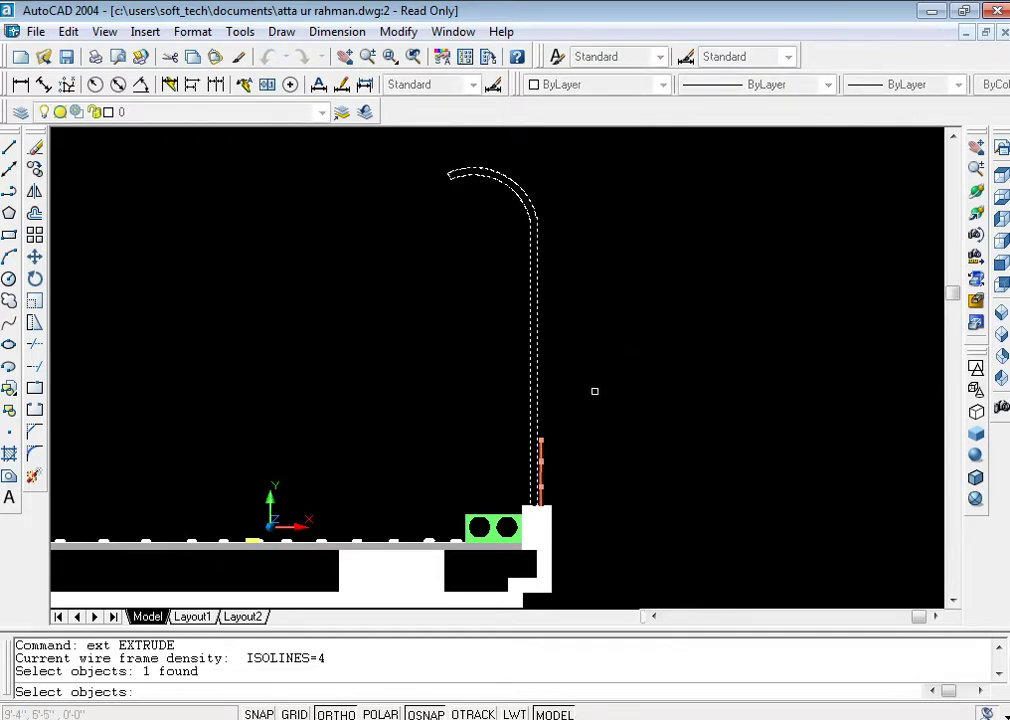
key(Return)
key(Return)
key(Return)
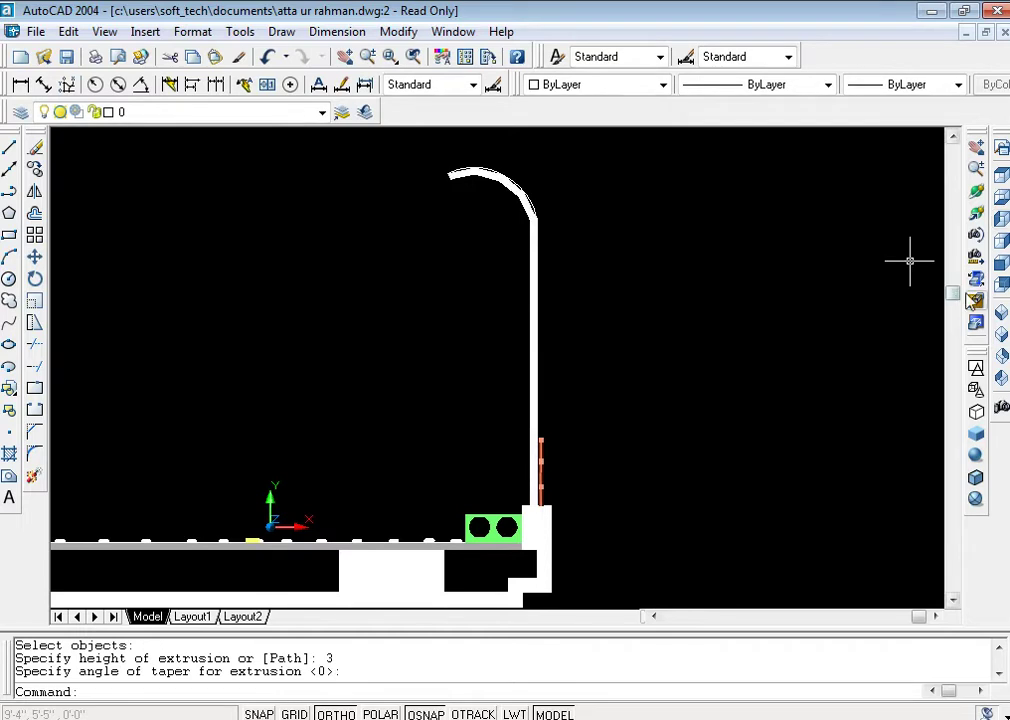
- Colour the new lamp-pole solid green and show the bridge in Front view
click(555, 339)
click(526, 147)
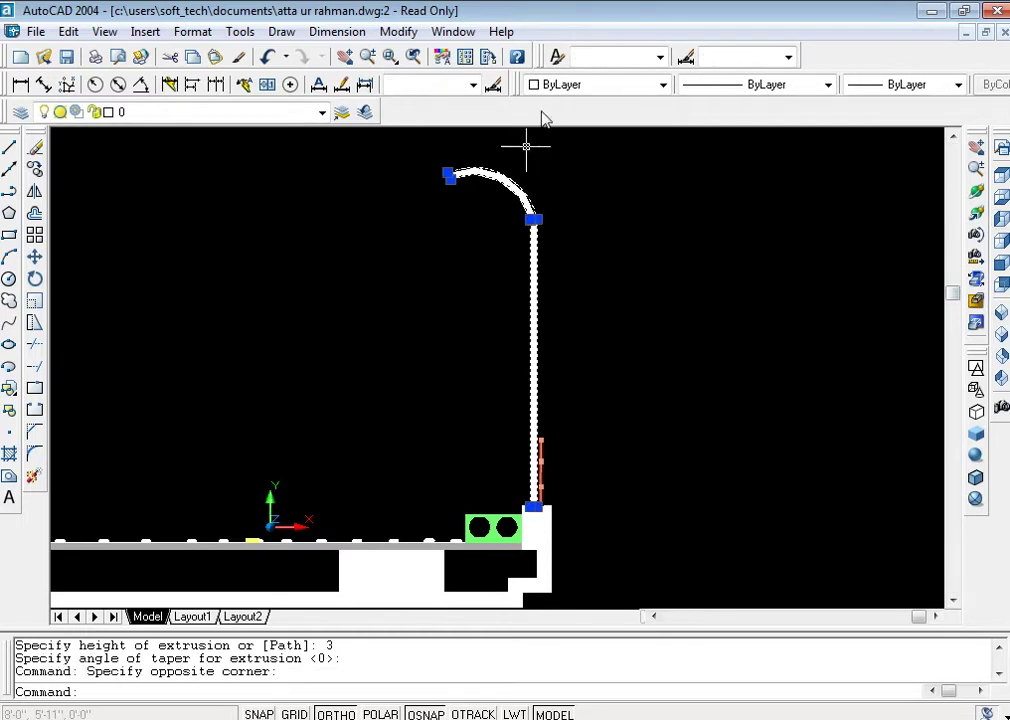
click(651, 88)
click(564, 169)
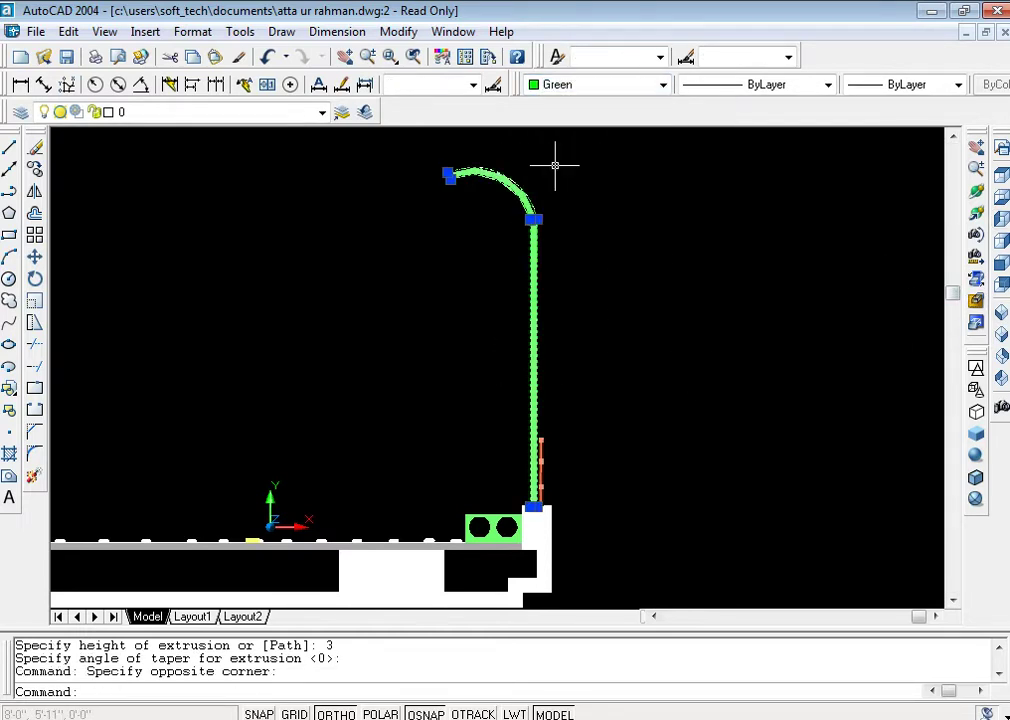
key(Escape)
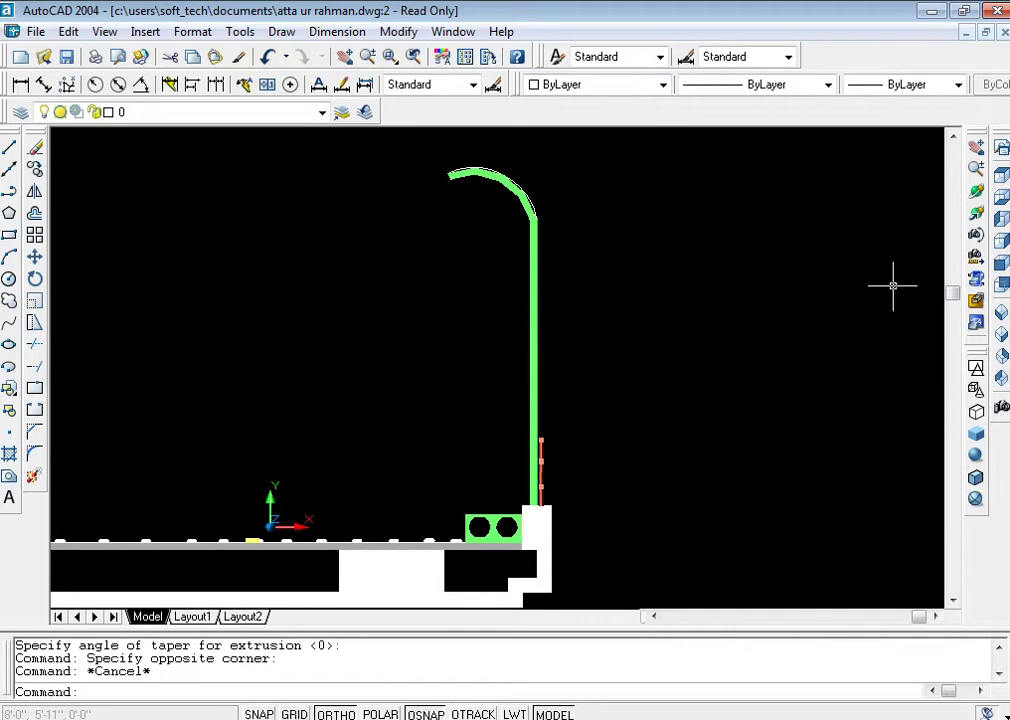
click(1001, 262)
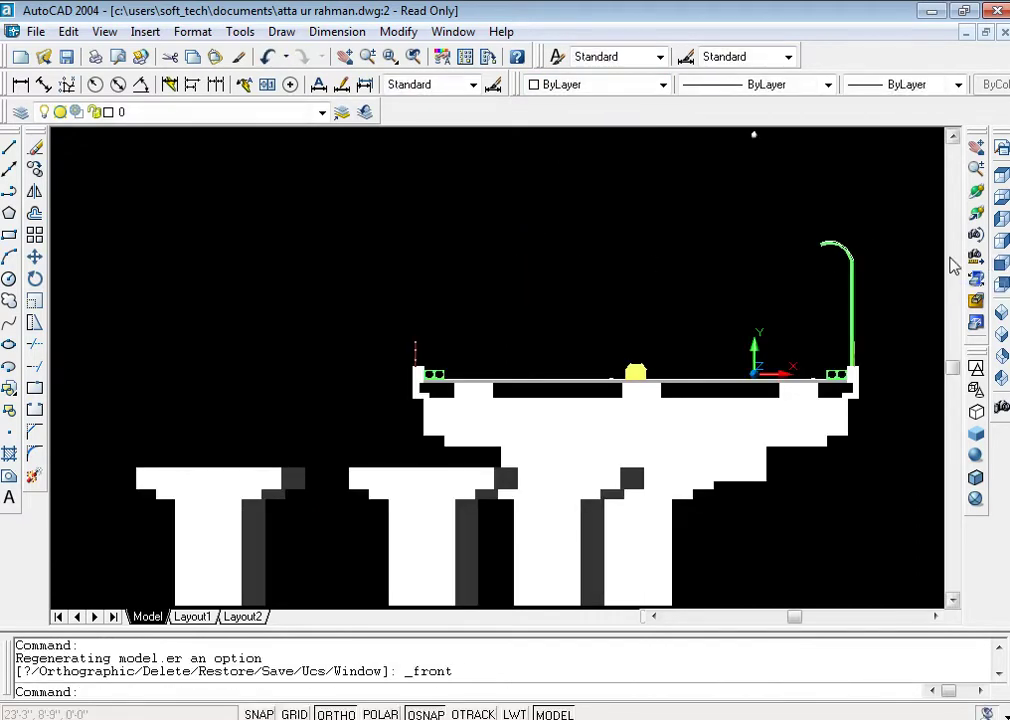
- Move the white globe lower, down toward the green lamp arm
key(Escape)
key(Escape)
text(m)
key(Return)
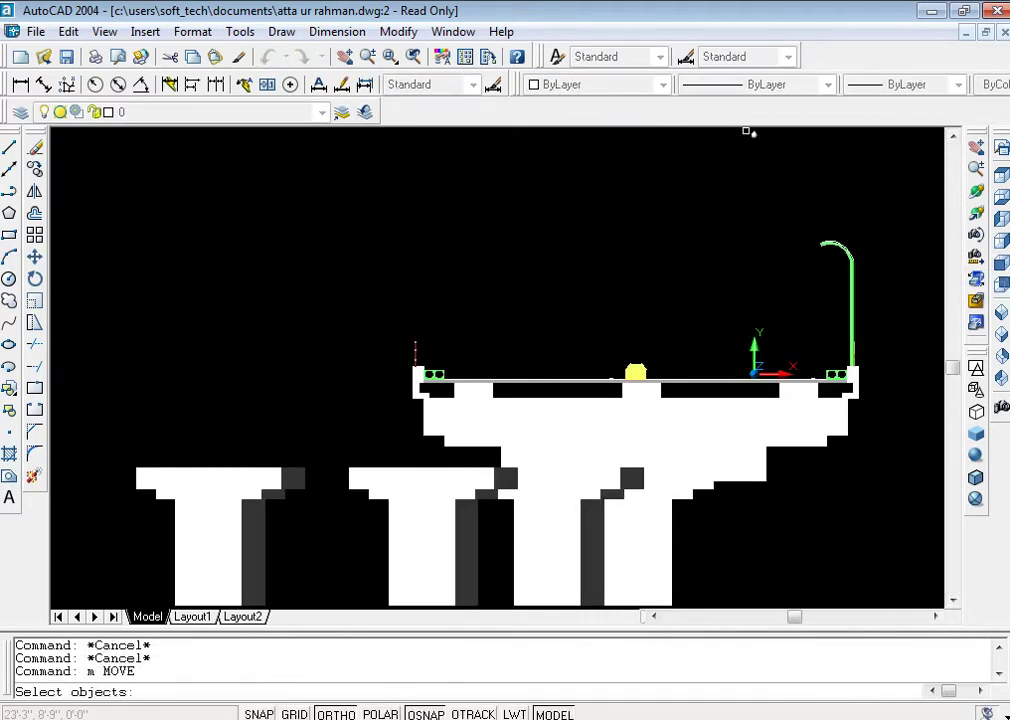
click(750, 133)
key(Return)
click(740, 196)
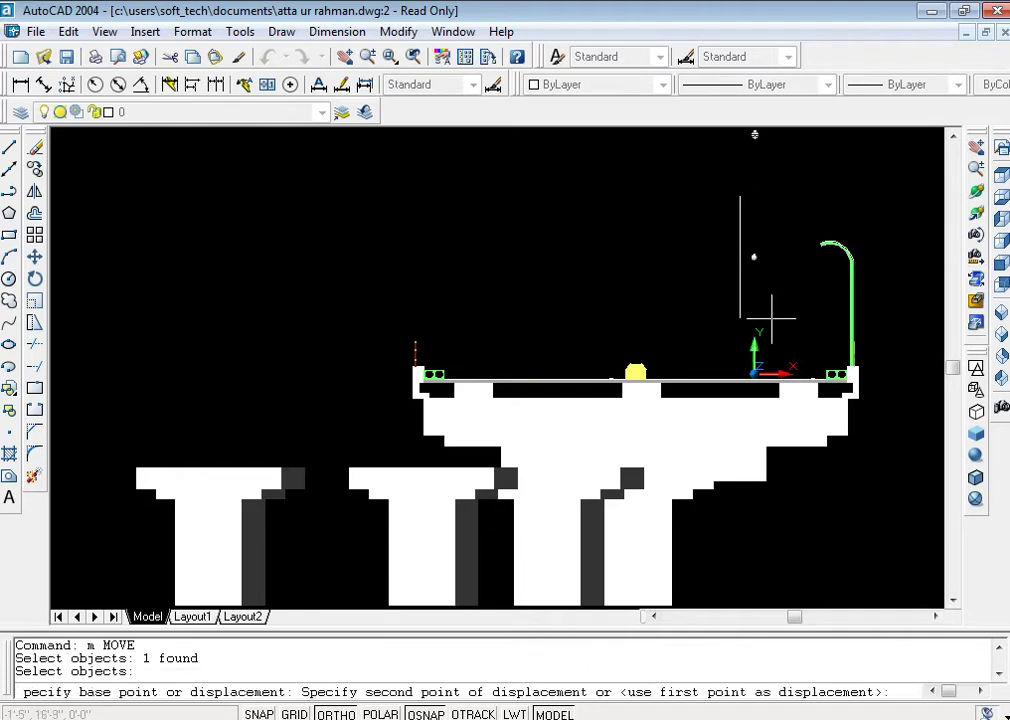
click(771, 320)
- Abandon a second globe move and zoom in on the curved lamp arm
text(m)
key(Return)
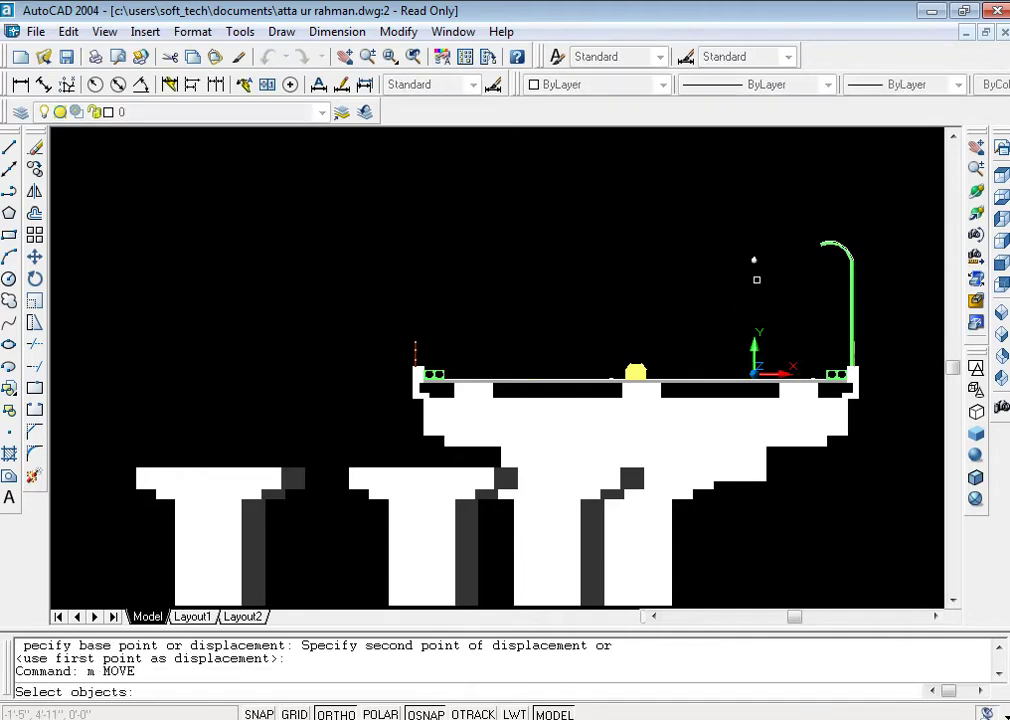
click(754, 264)
key(Return)
click(675, 293)
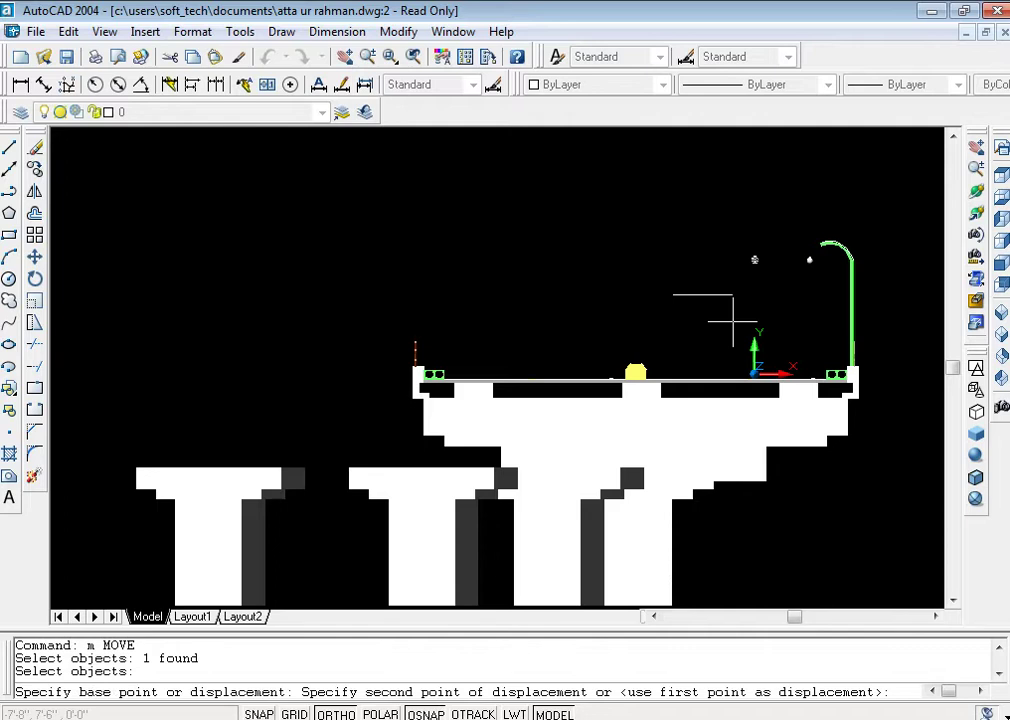
key(Escape)
key(Escape)
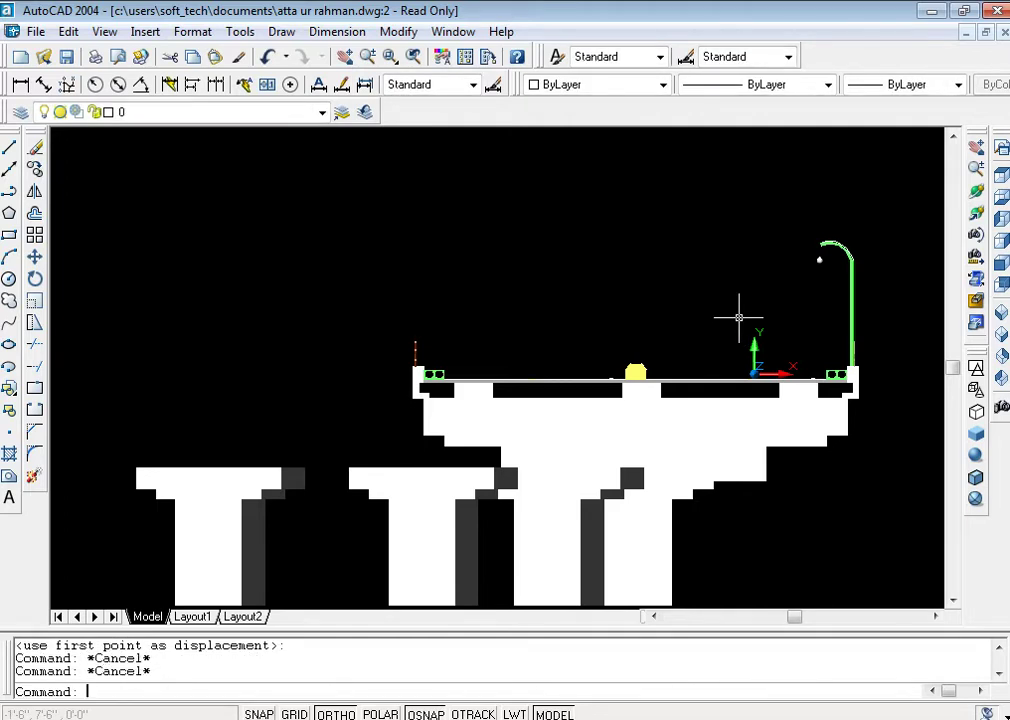
text(z)
key(Return)
click(852, 232)
click(778, 293)
- Move the globe straight up to the end of the lamp arm
text(m)
key(Return)
click(518, 368)
key(Return)
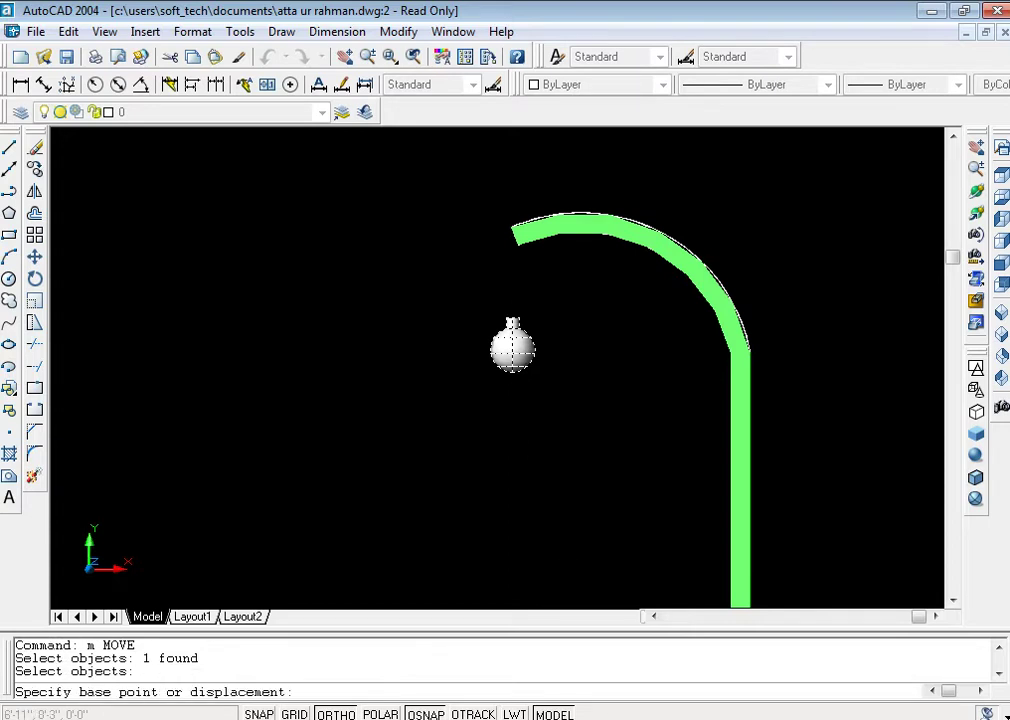
click(518, 368)
click(518, 290)
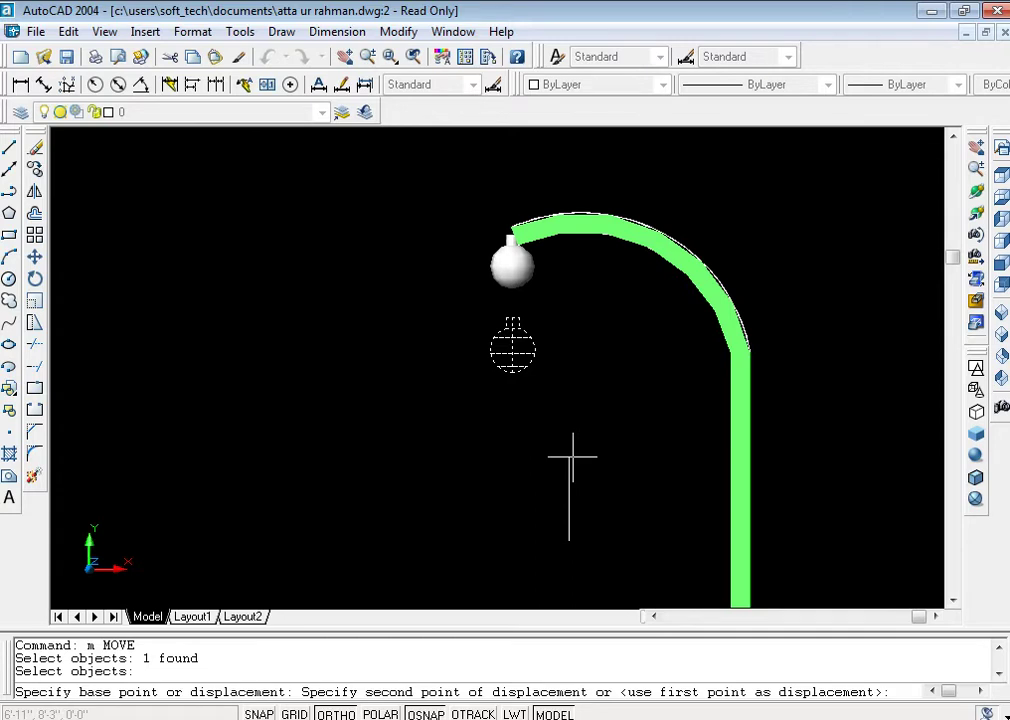
click(572, 460)
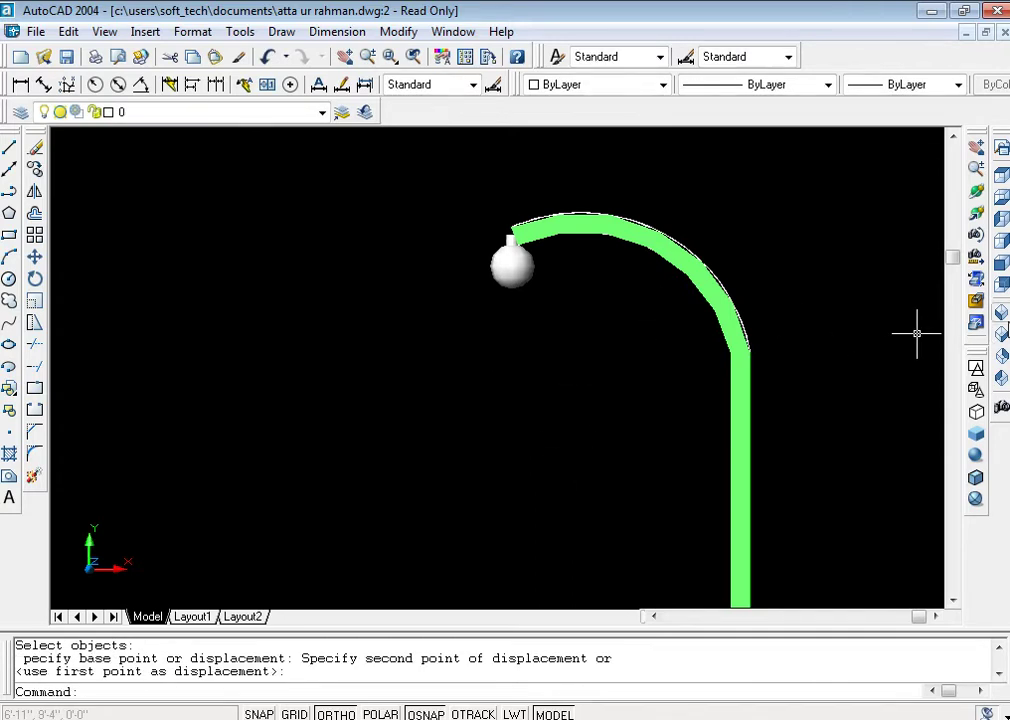
- Switch to SW isometric view and zoom in on the lamp post
click(1001, 312)
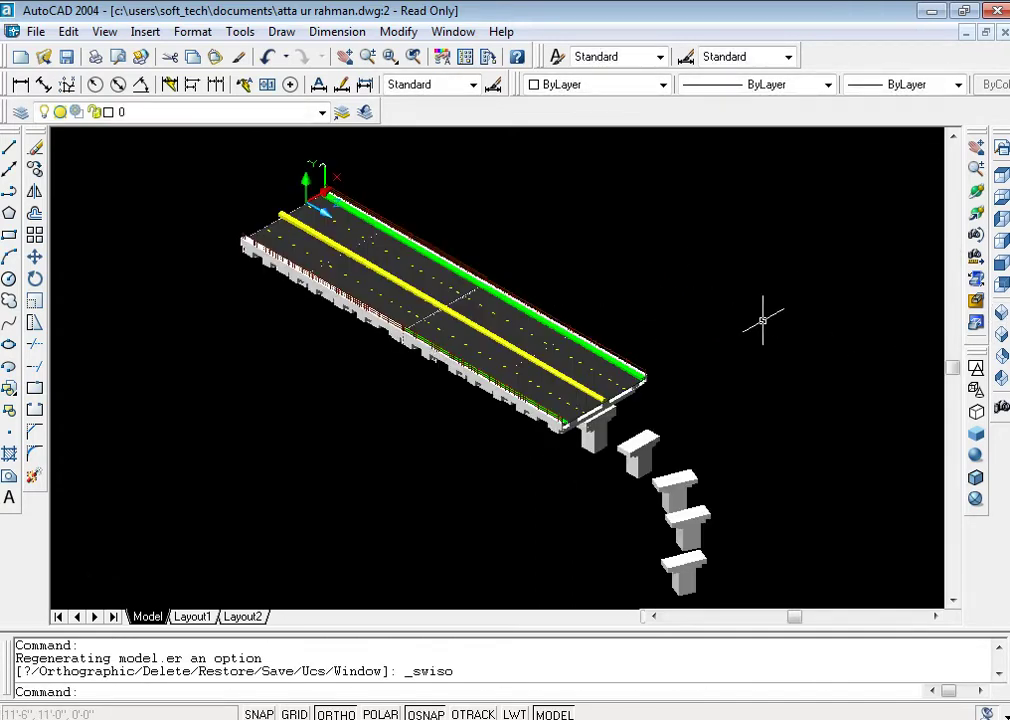
key(Escape)
key(Escape)
text(z)
key(Return)
click(339, 158)
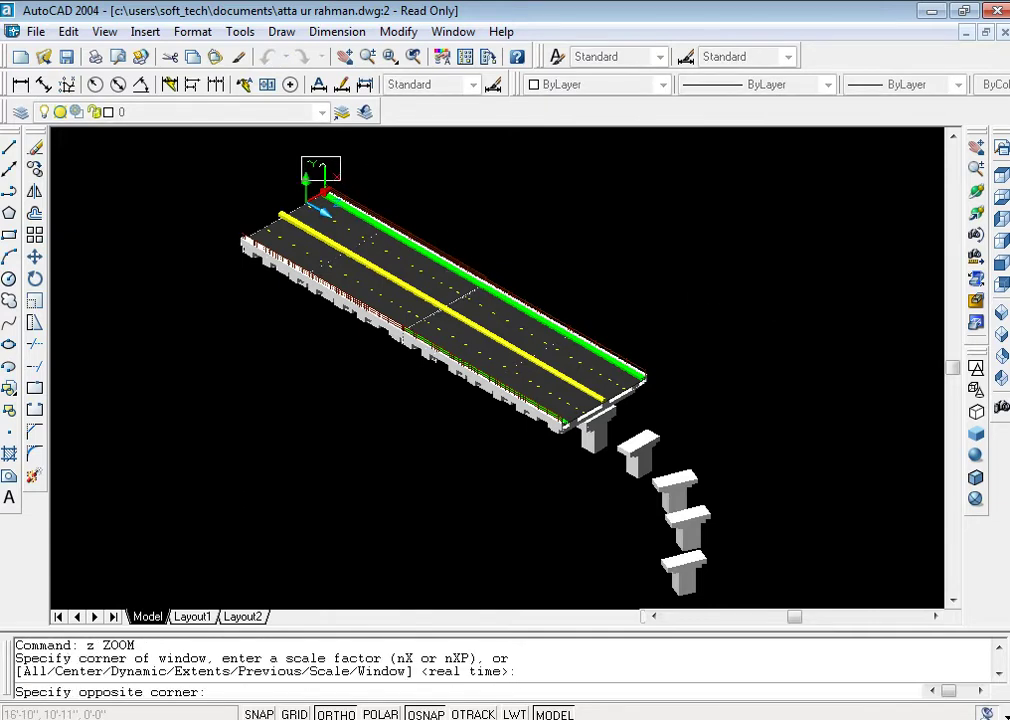
click(302, 180)
- Move the globe across to attach it at the lamp arm's end
text(m)
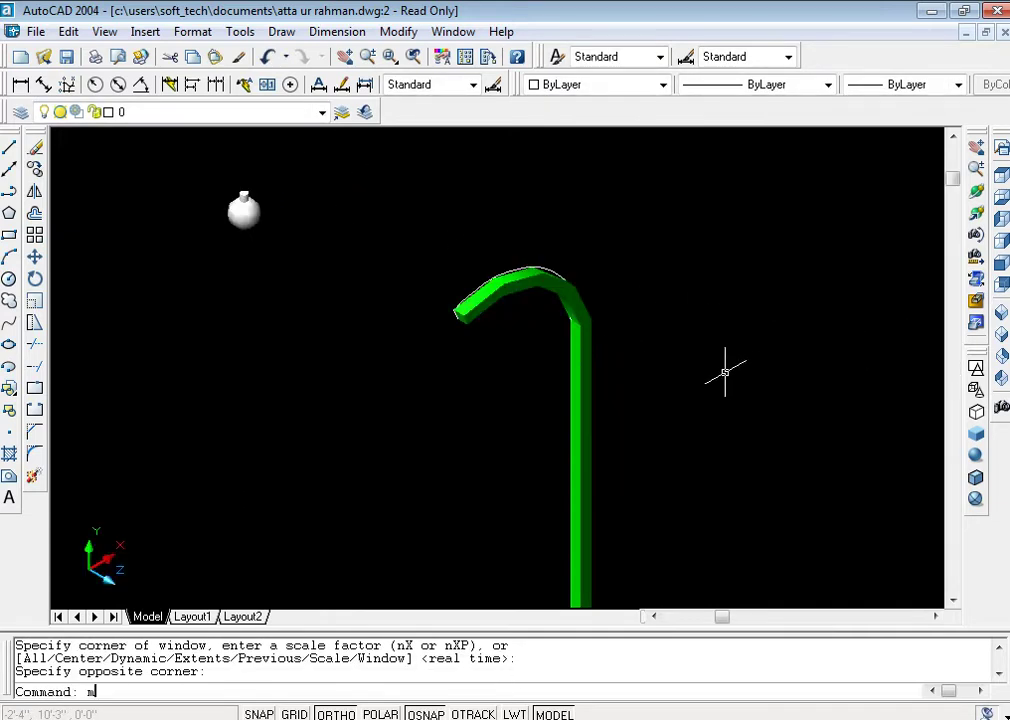
key(Return)
click(252, 200)
key(Return)
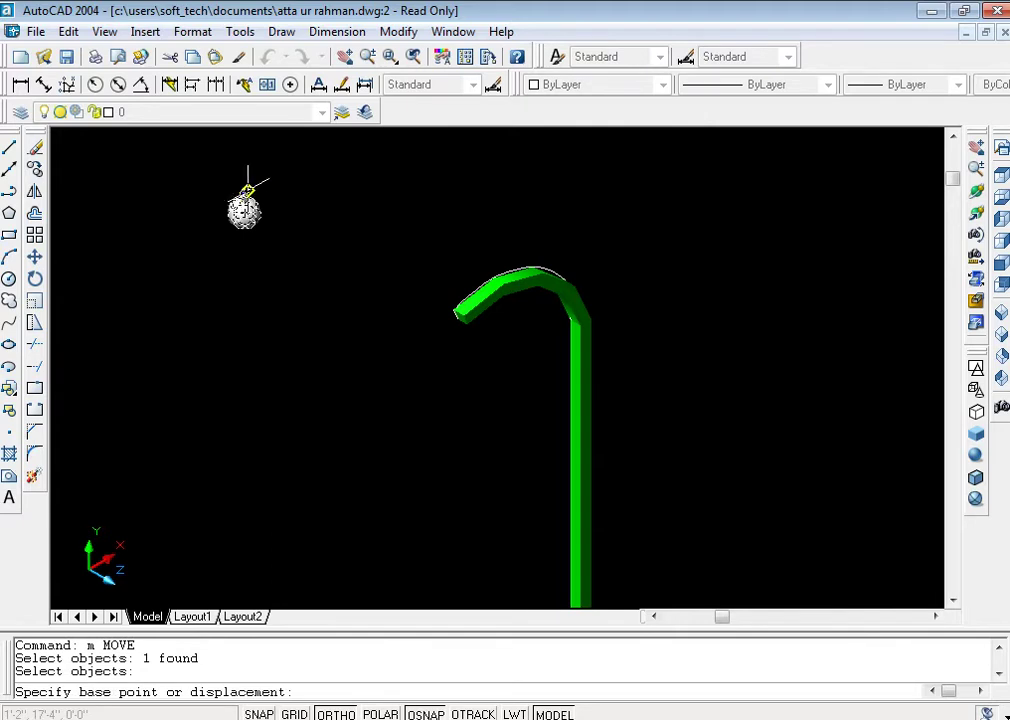
click(244, 194)
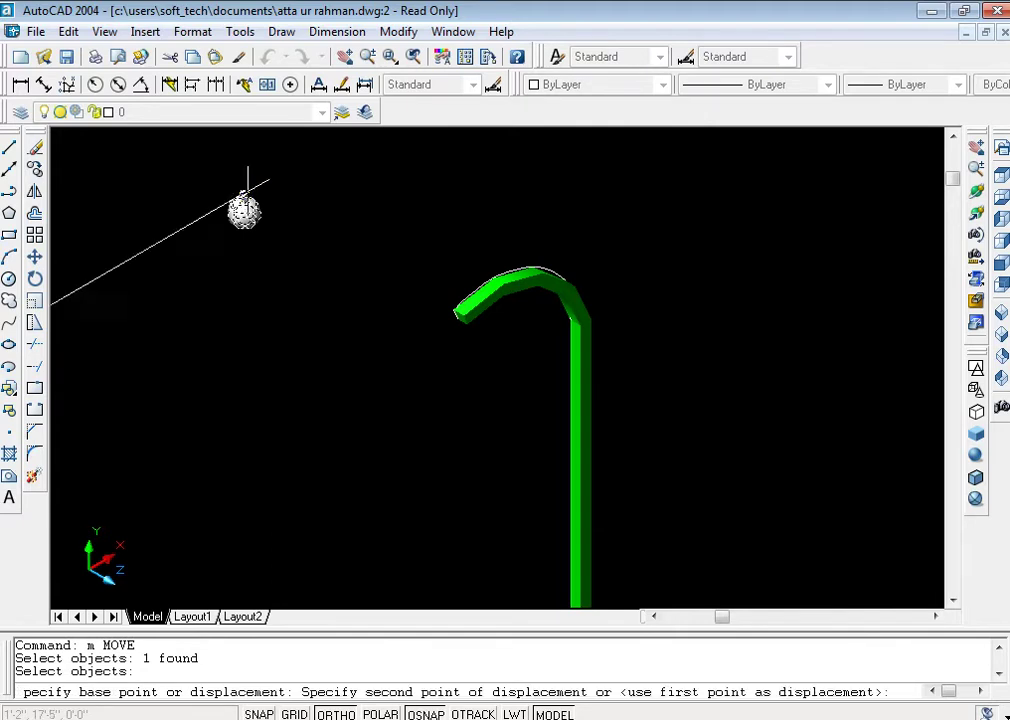
click(457, 318)
- Zoom in closely on the globe and the arm's end
key(Escape)
key(Escape)
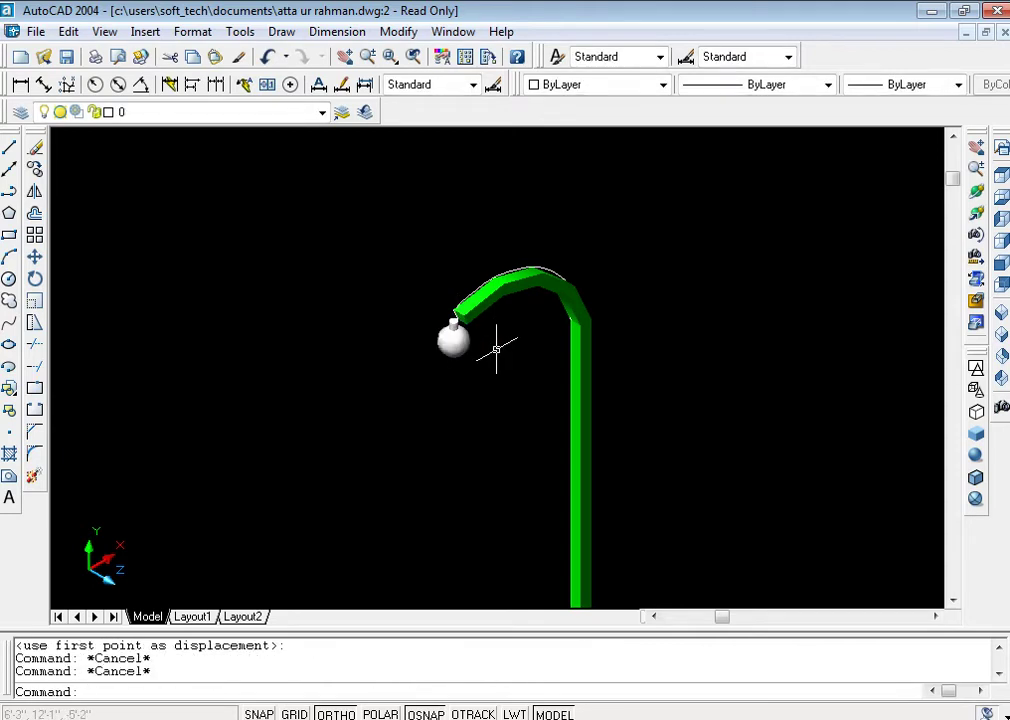
text(z)
key(Return)
click(419, 282)
click(494, 384)
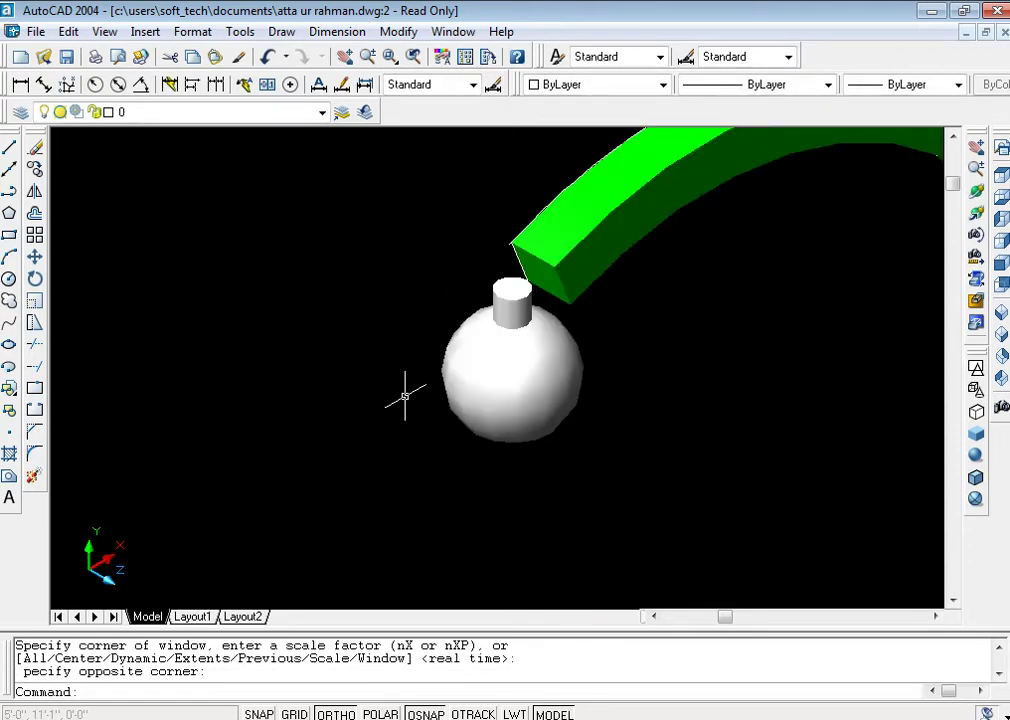
- Seat the globe-and-cap solid onto the arm's cylinder, then view the whole bridge in SW isometric
text(m)
key(Return)
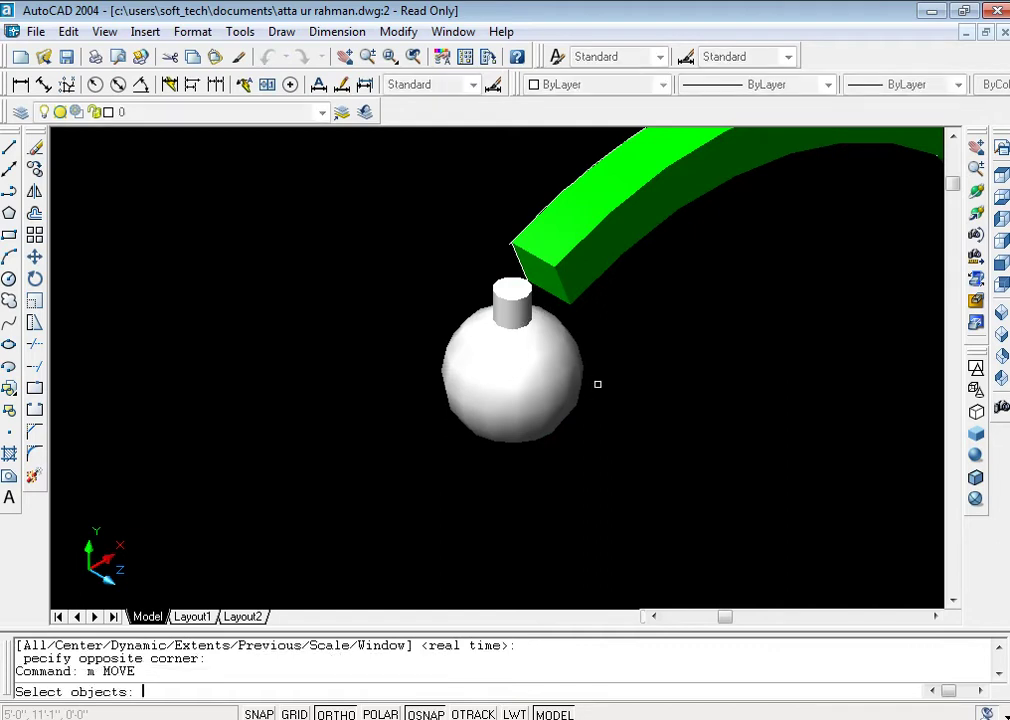
click(528, 290)
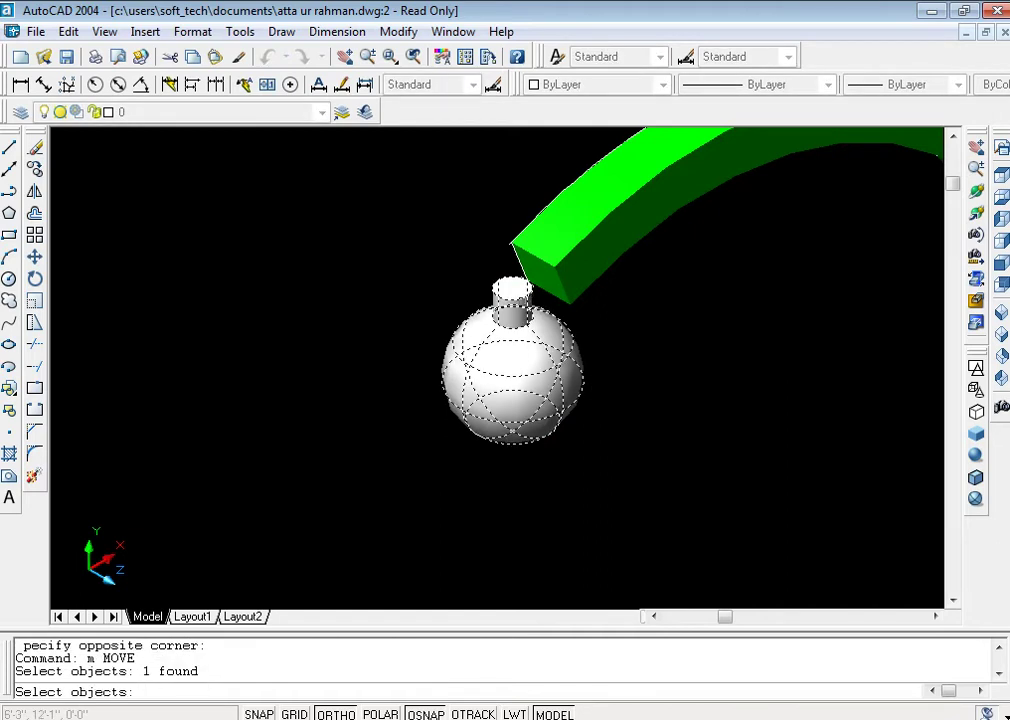
key(Return)
click(512, 287)
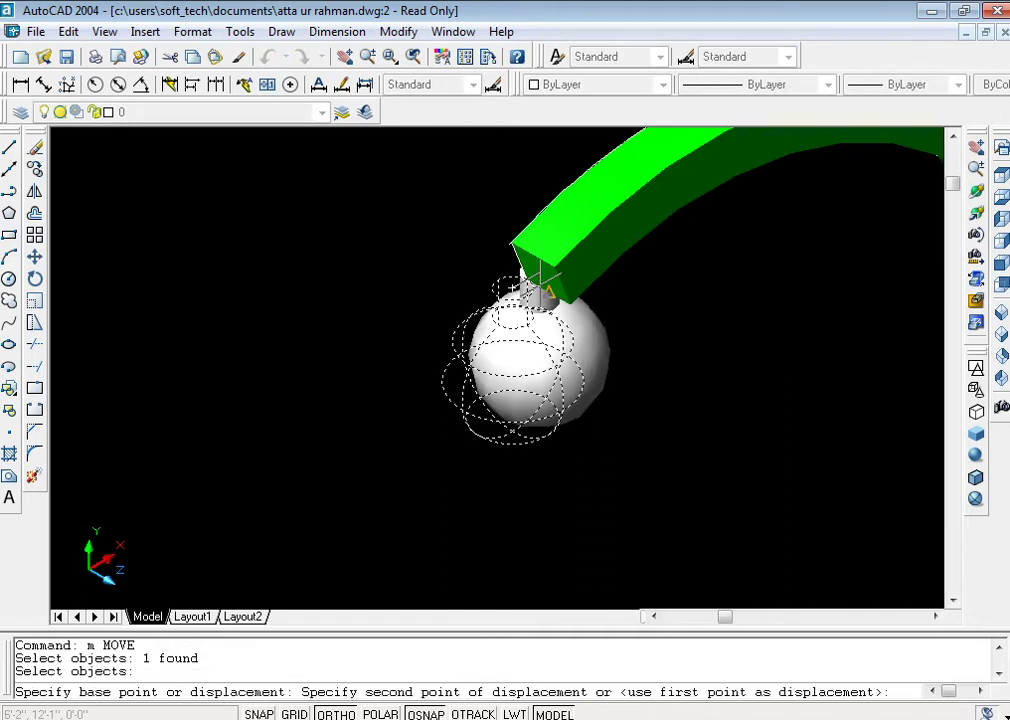
click(542, 283)
click(1000, 312)
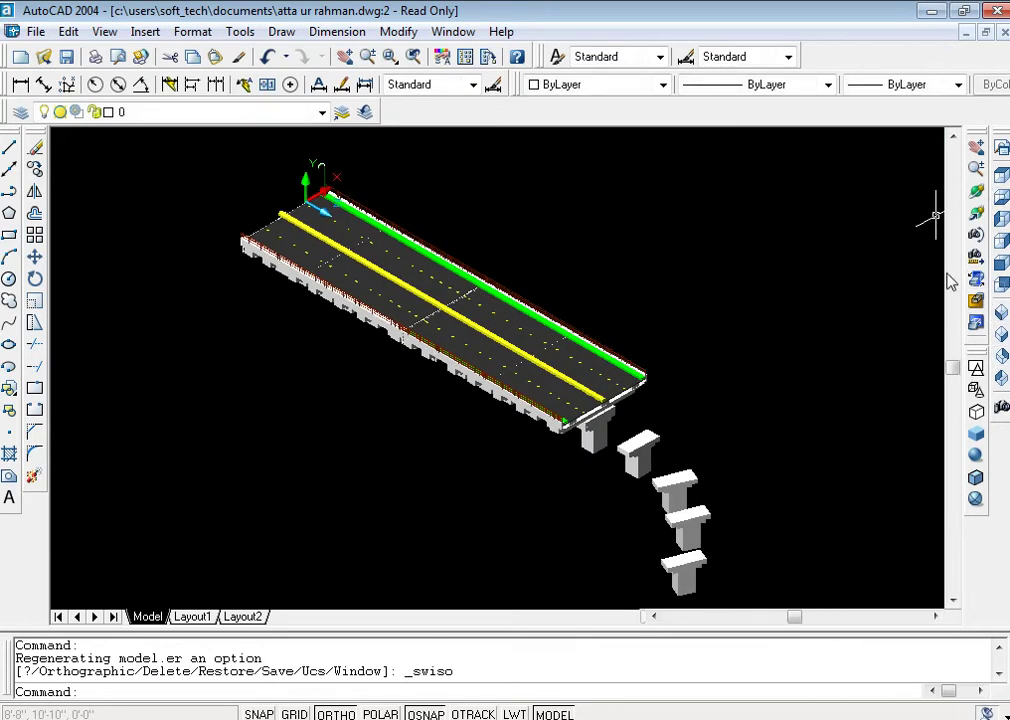
- Switch to Top view, zoom into the top end of the road, and show 3D wireframe
click(1001, 178)
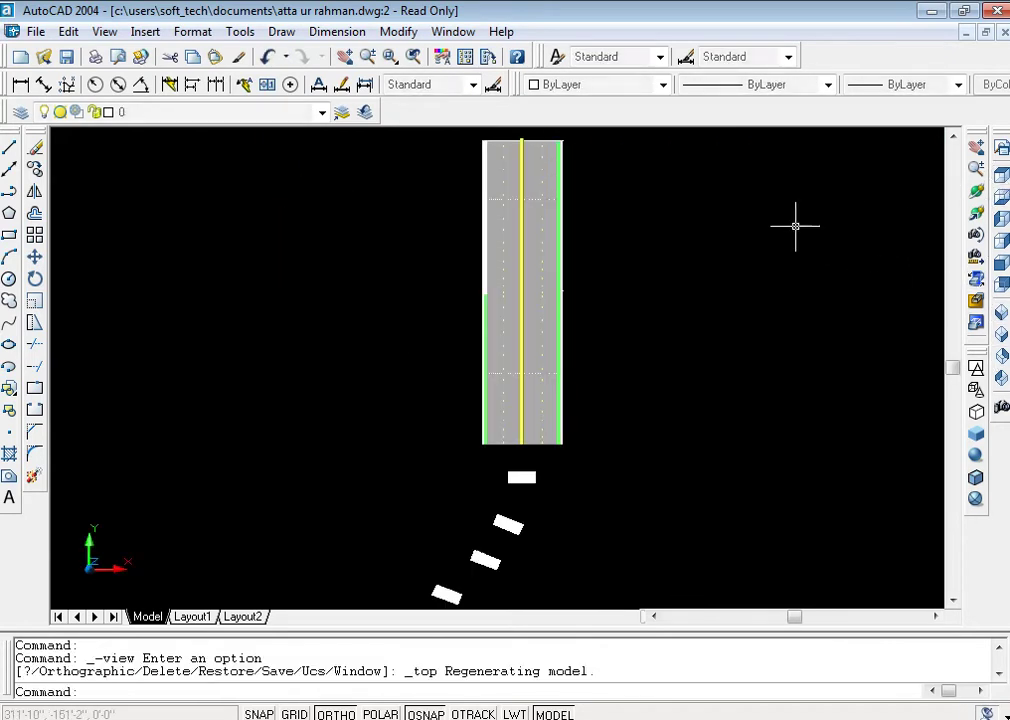
key(Escape)
key(Escape)
text(z)
key(Return)
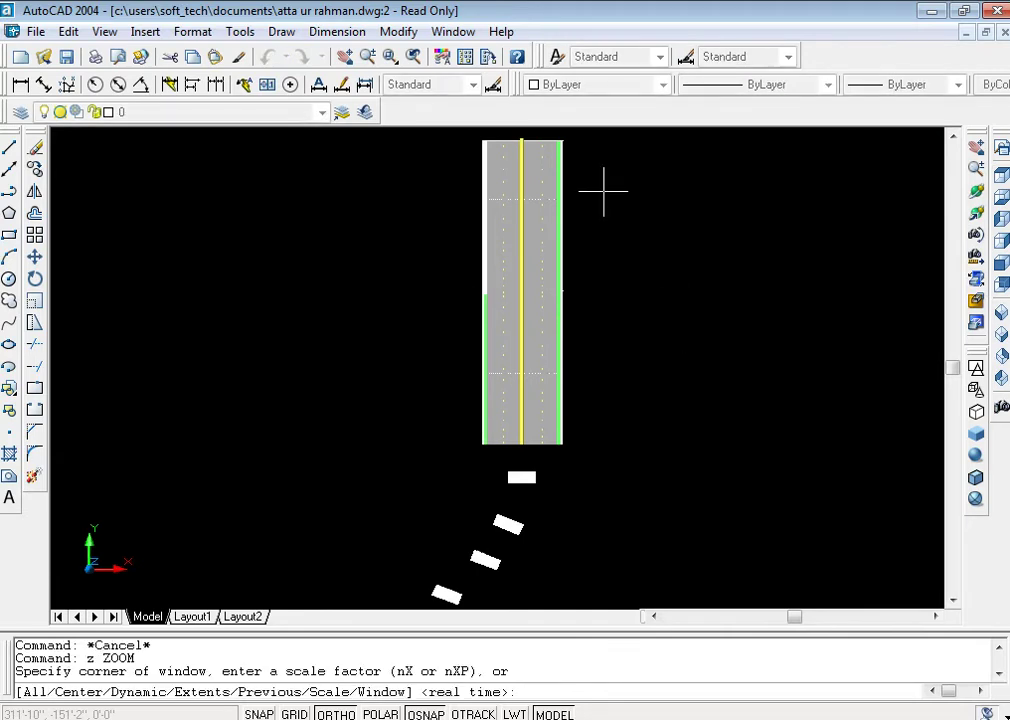
click(588, 143)
click(507, 155)
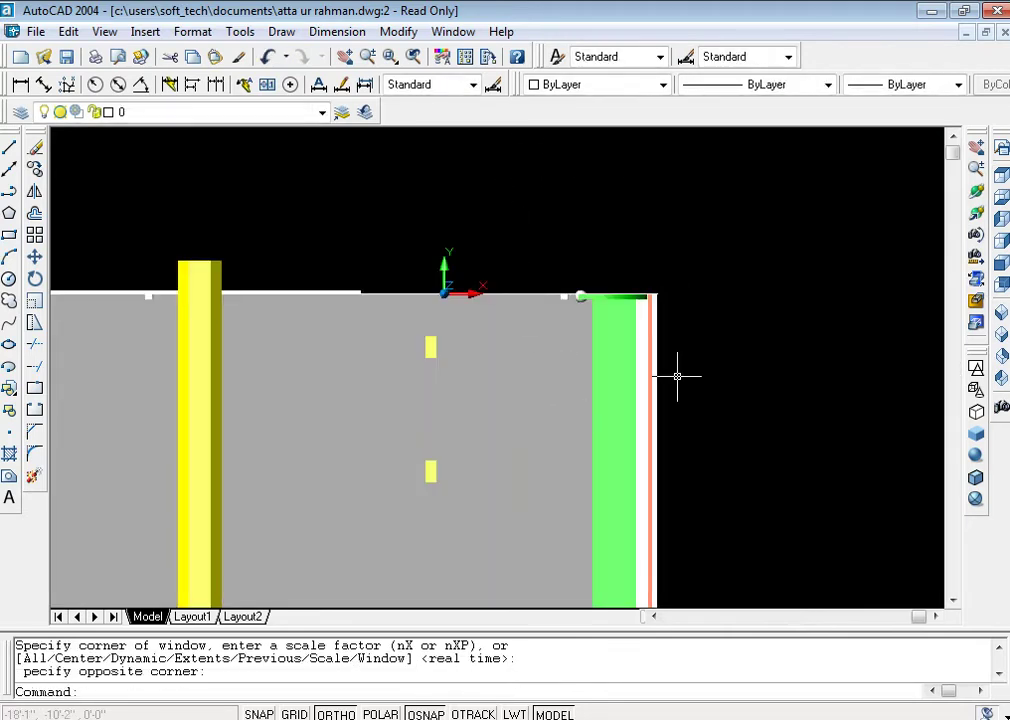
click(975, 389)
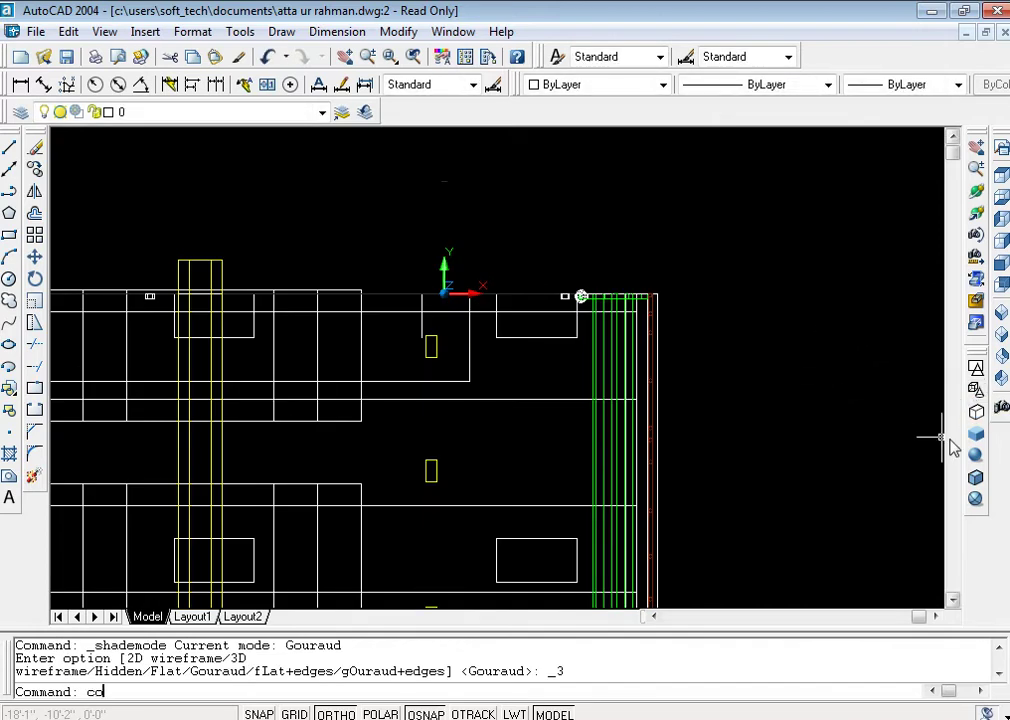
- Copy the lamp post with the Multiple option, placing copies at intervals along the curb
key(Return)
click(580, 296)
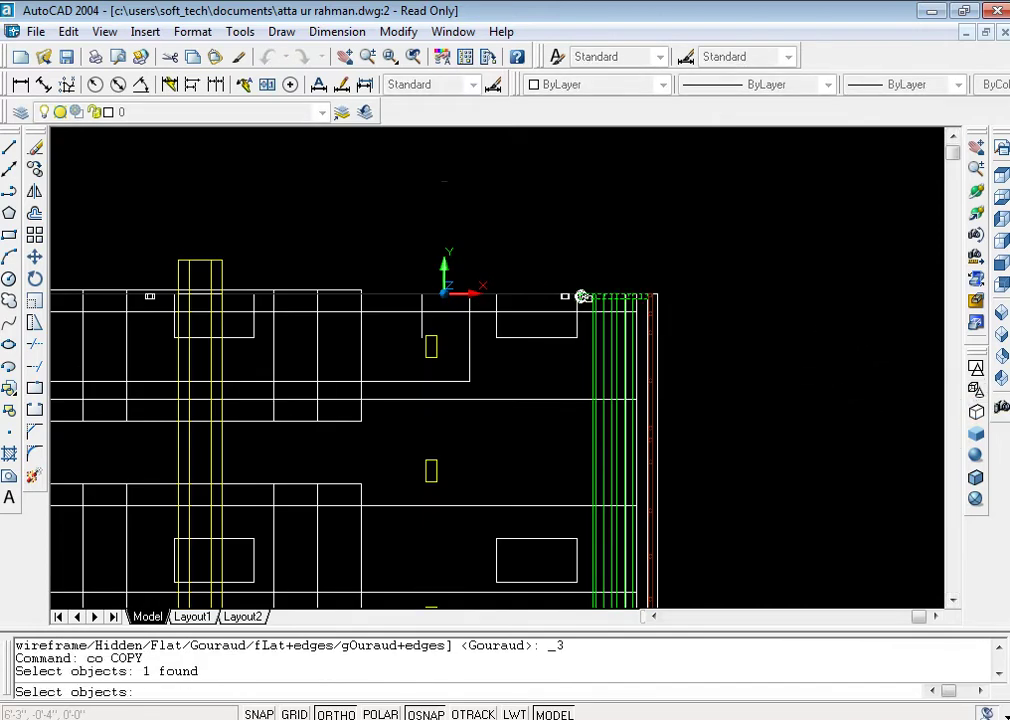
click(580, 296)
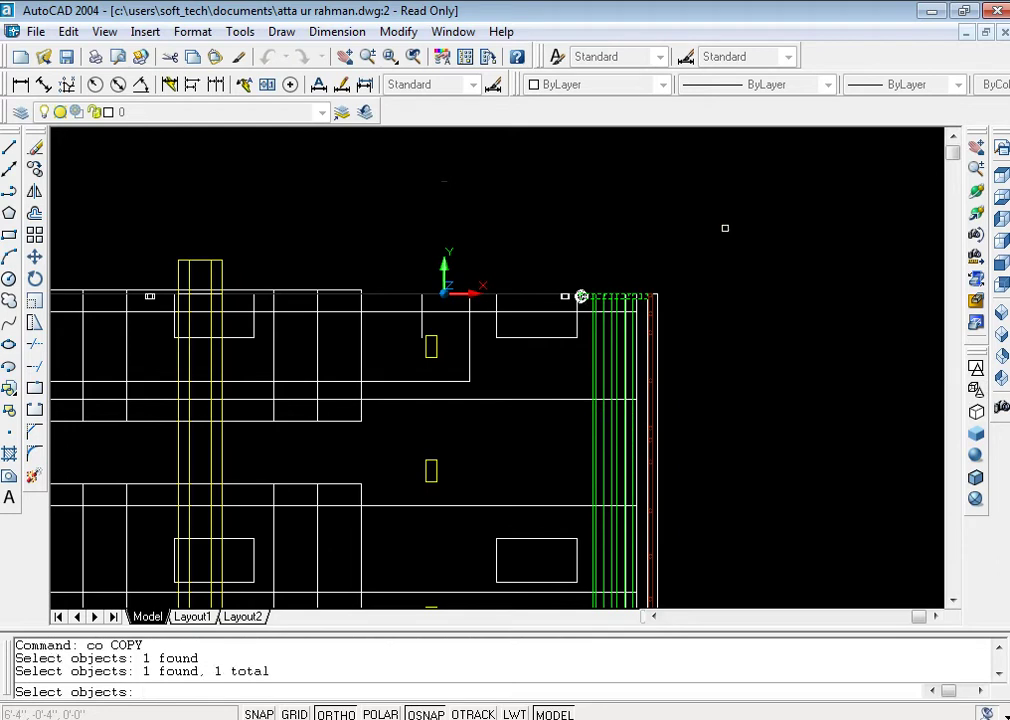
key(Return)
text(m)
key(Return)
click(580, 296)
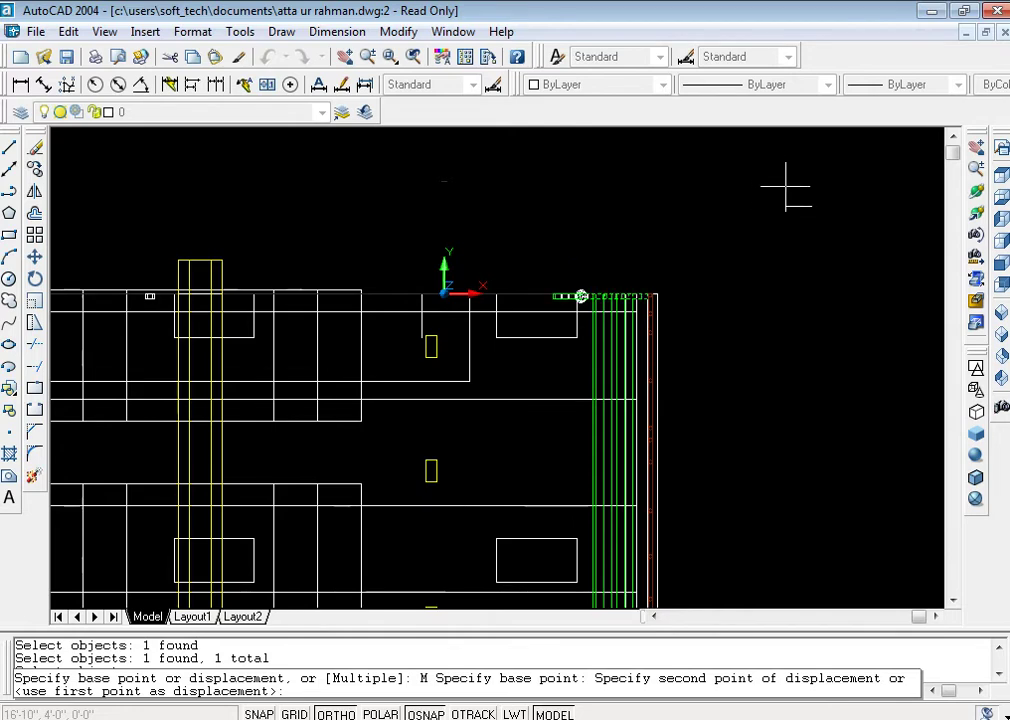
key(Escape)
- Zoom in close to the green curb lines
key(Return)
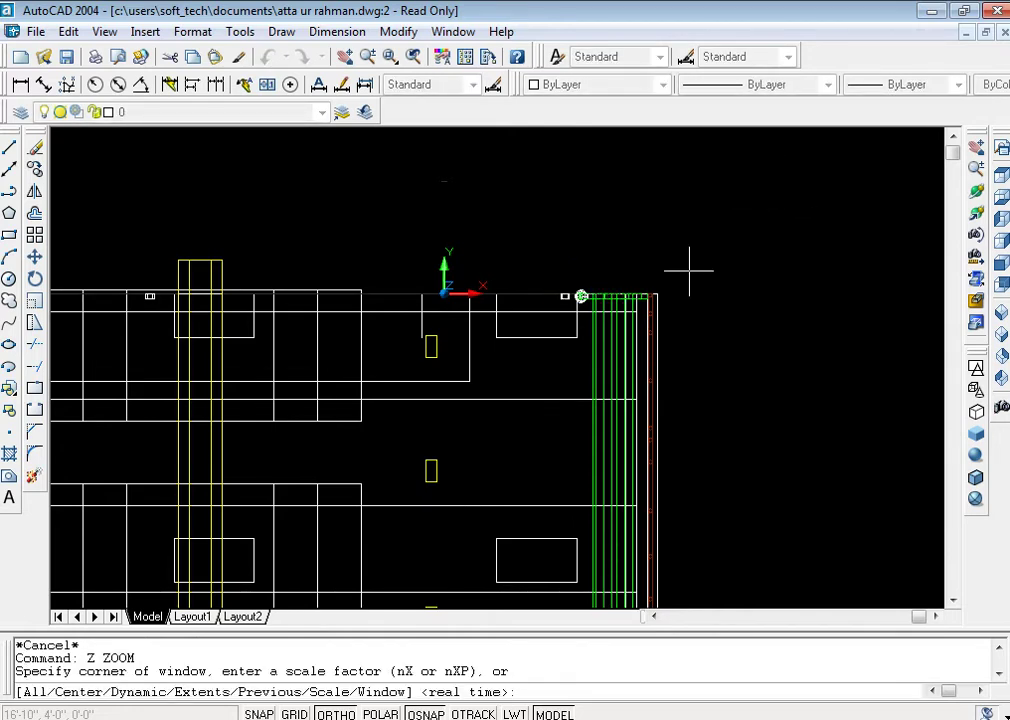
click(688, 268)
click(497, 348)
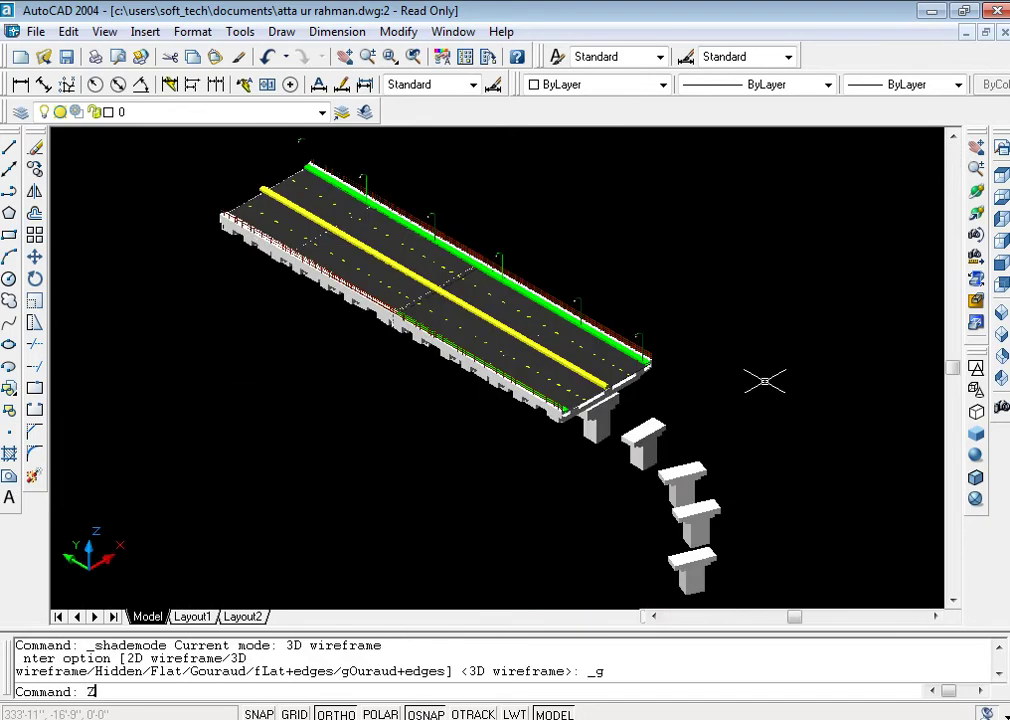
key(Return)
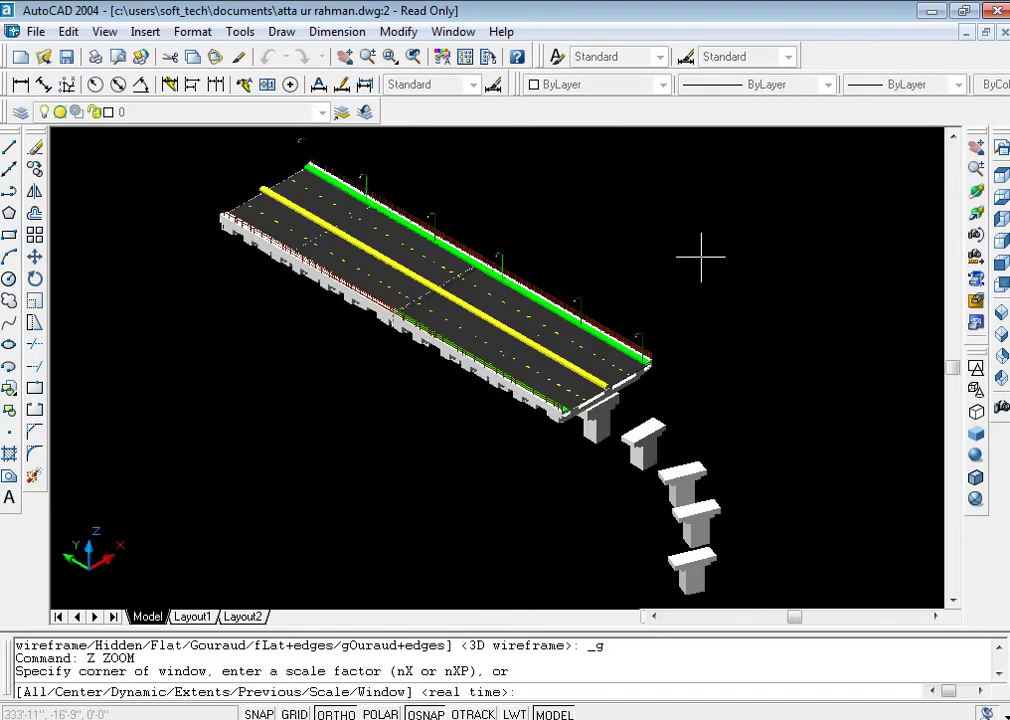
- Zoom onto the deck and lamps, then 3D Orbit to view the bridge from a low angle
click(702, 262)
click(702, 373)
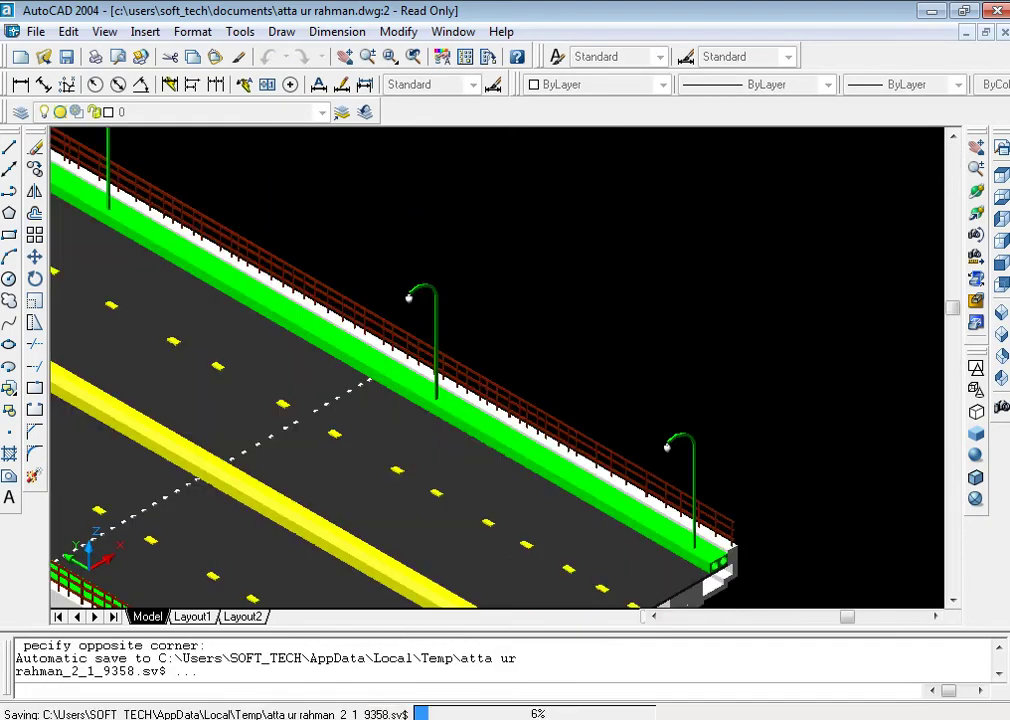
click(977, 193)
mouse_move(559, 340)
mouse_down()
mouse_move(428, 286)
mouse_move(361, 282)
mouse_move(332, 306)
mouse_move(352, 290)
mouse_up()
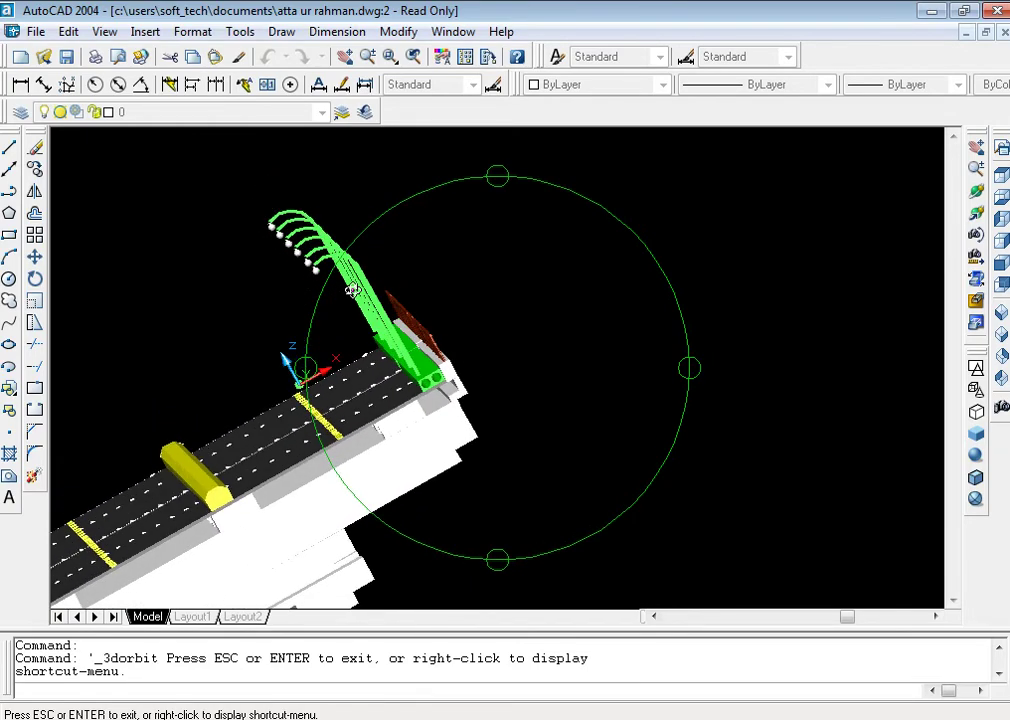
key(Escape)
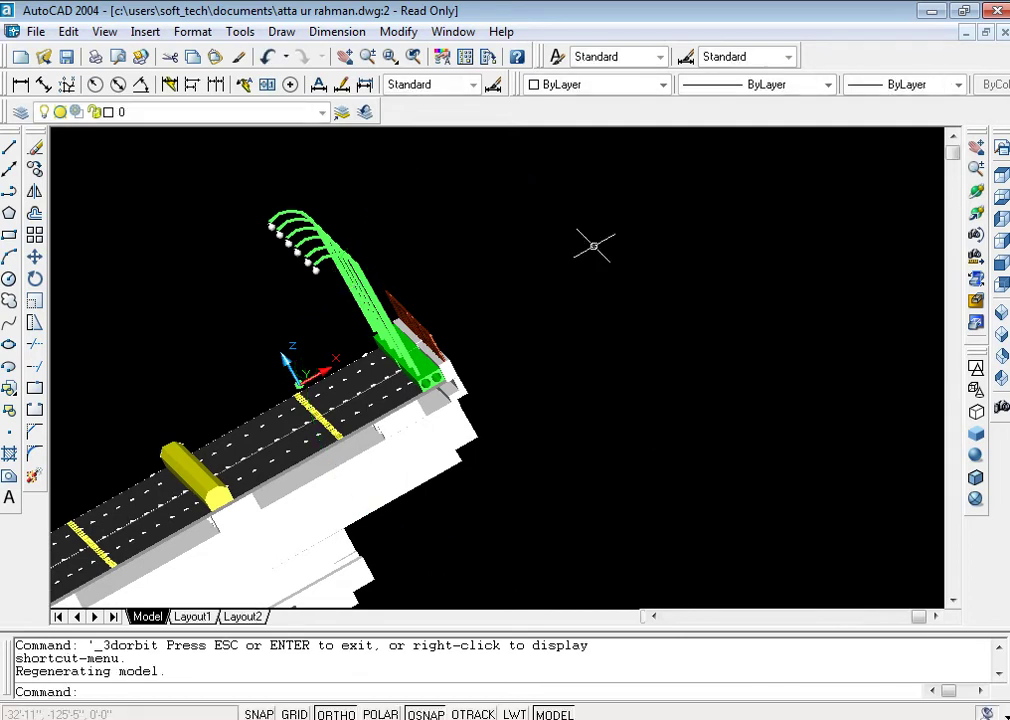
- Switch to Front view with 3D wireframe display
click(1003, 263)
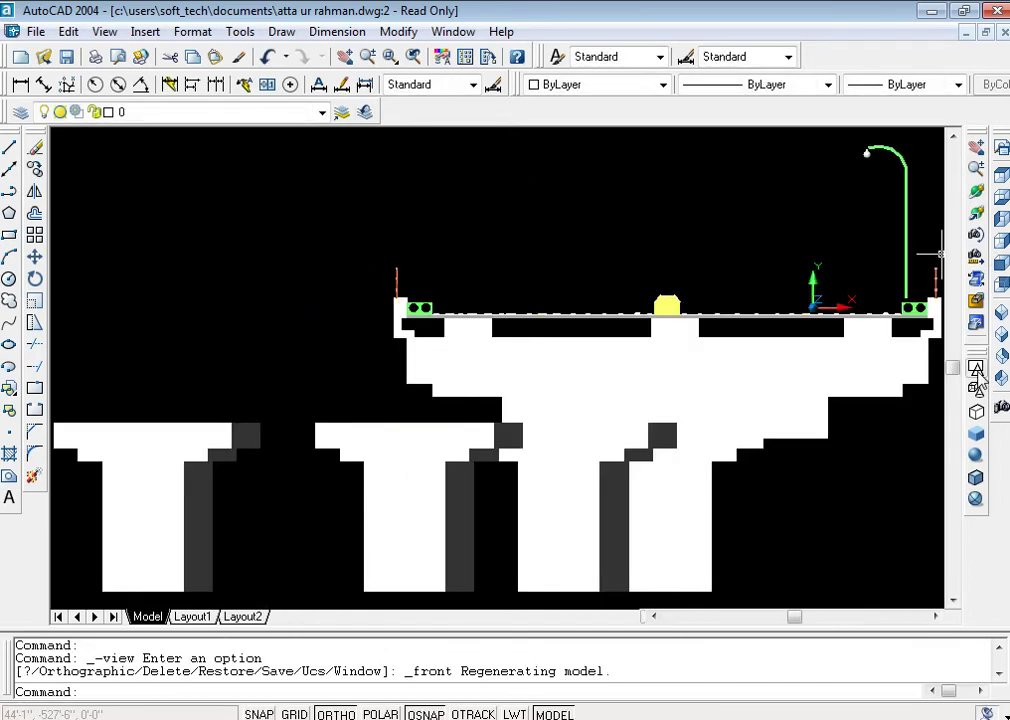
click(975, 390)
key(Escape)
key(Escape)
- Crossing-select all parts of the lamp posts and move them right to the deck's outer edge
text(m)
key(Return)
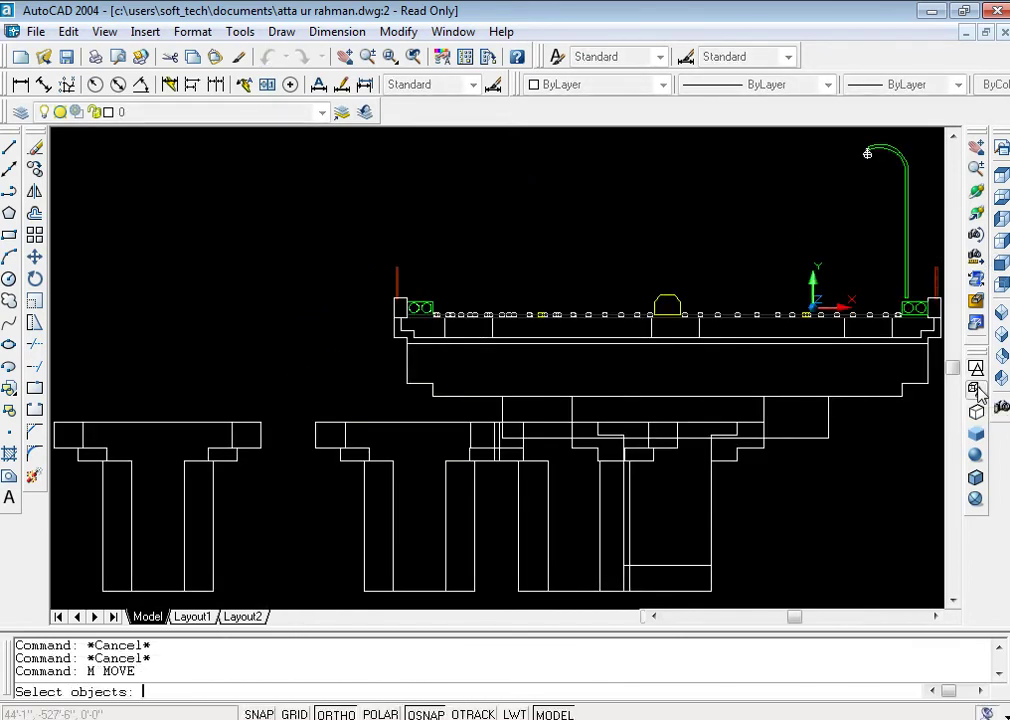
click(867, 153)
click(929, 138)
click(931, 271)
click(832, 138)
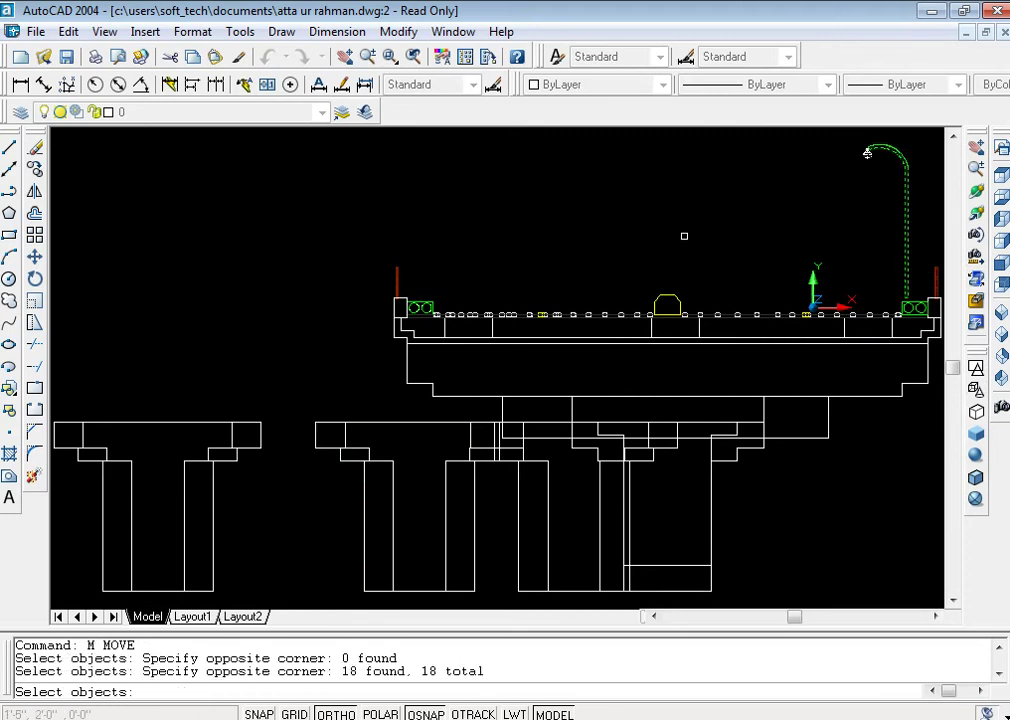
key(Return)
click(552, 219)
click(578, 231)
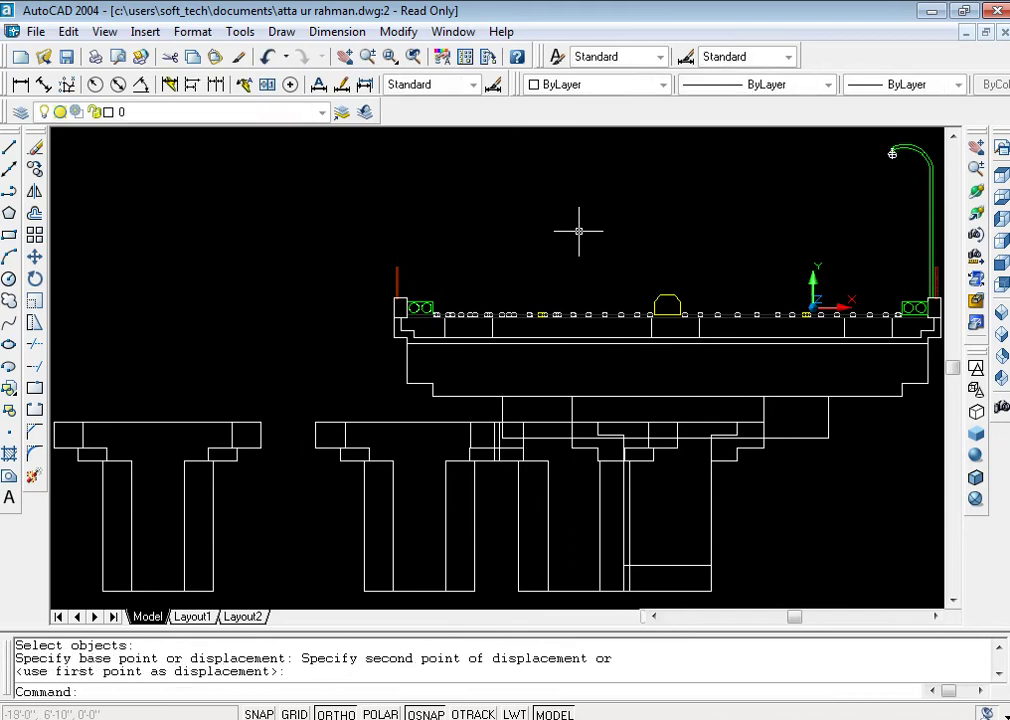
- Return to SW Isometric view with Gouraud shading
click(976, 455)
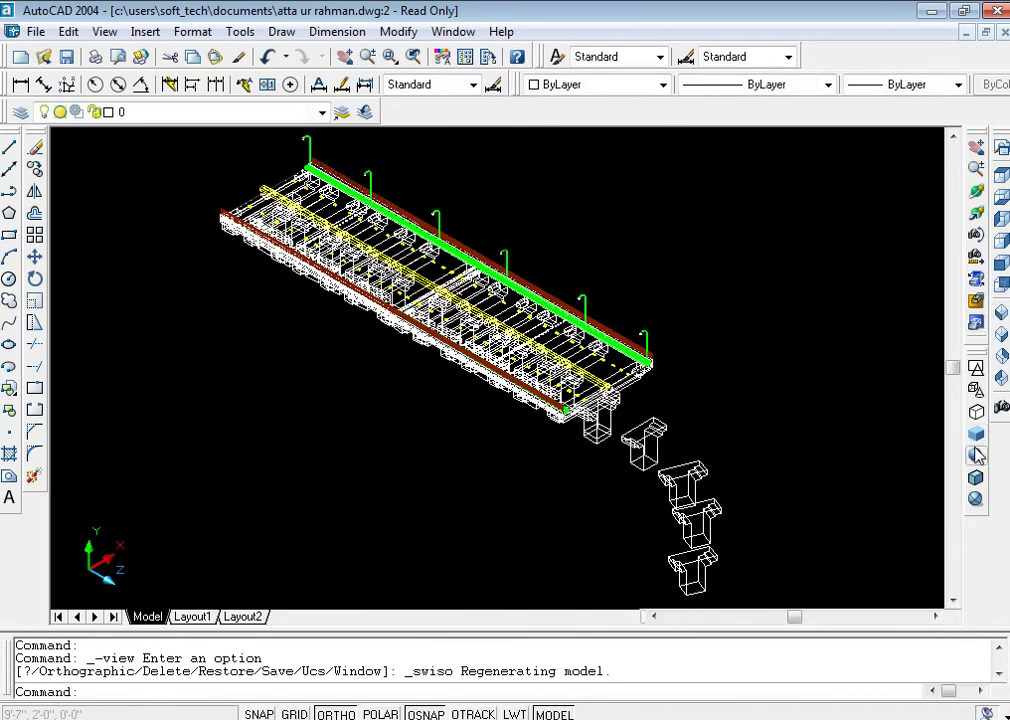
click(976, 455)
text(z)
key(Return)
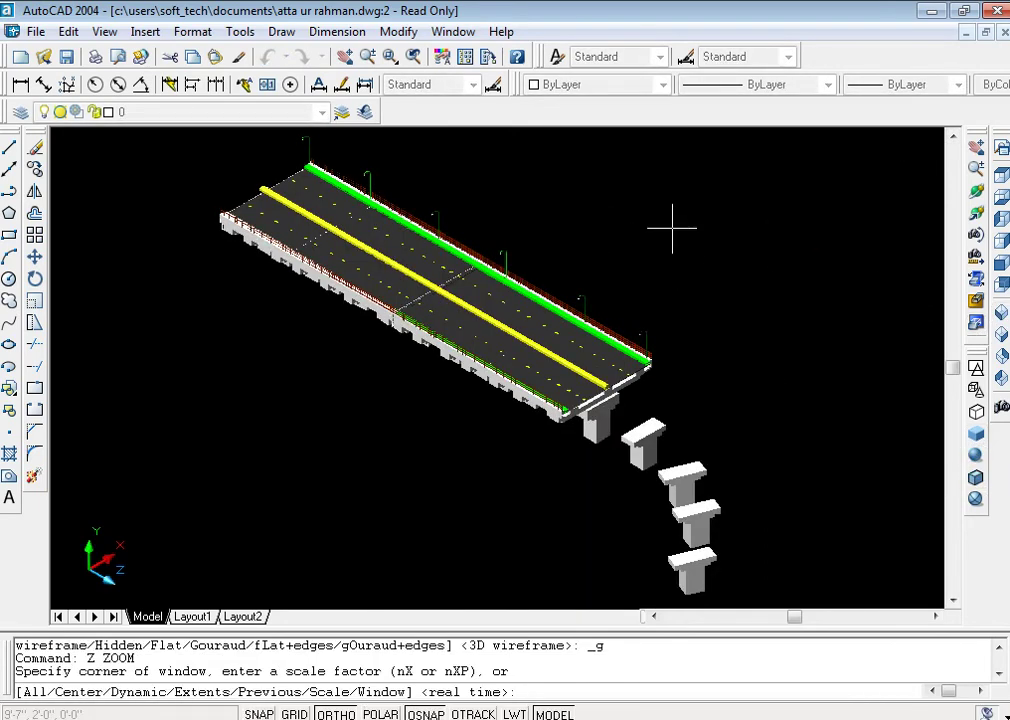
- Zoom onto the bridge's right end and 3D Orbit until the subscribe text is visible
click(675, 236)
click(587, 380)
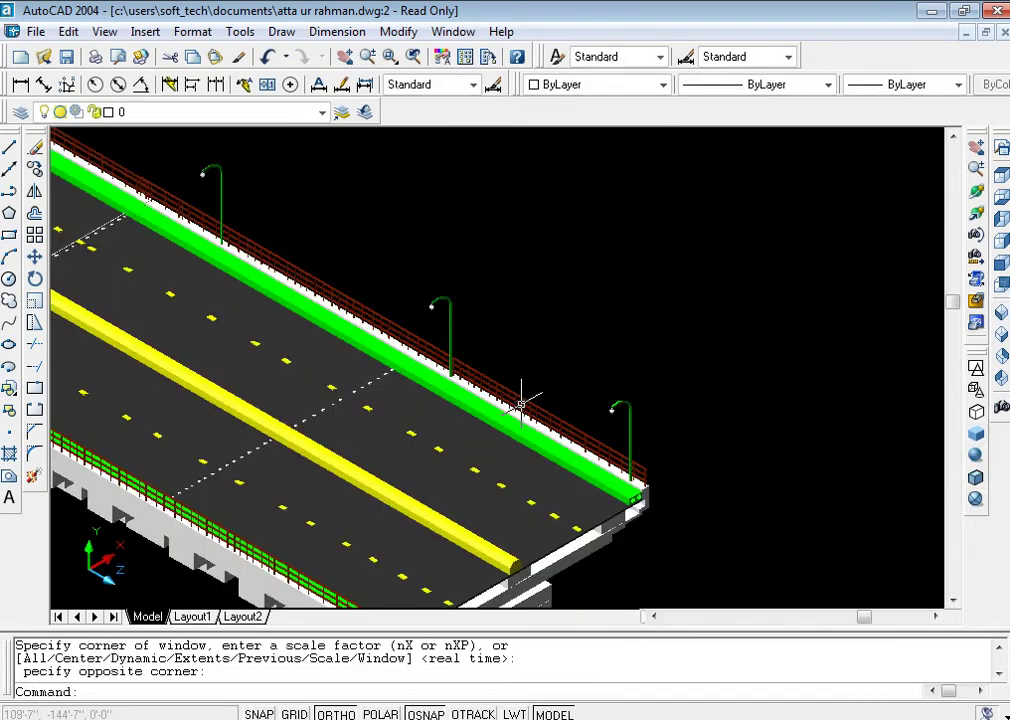
click(977, 281)
mouse_move(622, 356)
mouse_down()
mouse_move(532, 363)
mouse_move(469, 318)
mouse_move(446, 286)
mouse_move(417, 284)
mouse_move(428, 293)
mouse_move(426, 303)
mouse_move(412, 300)
mouse_move(417, 309)
mouse_up()
text(z)
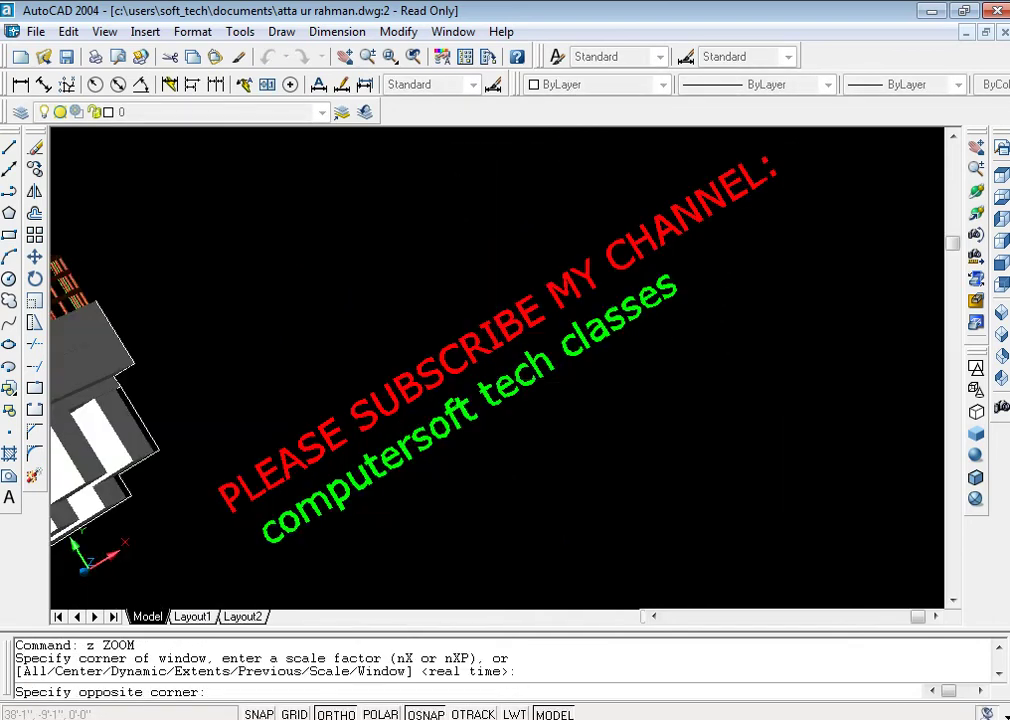
- Zoom to show the PLEASE SUBSCRIBE MY CHANNEL message full width, then open the Windows Start menu
click(202, 556)
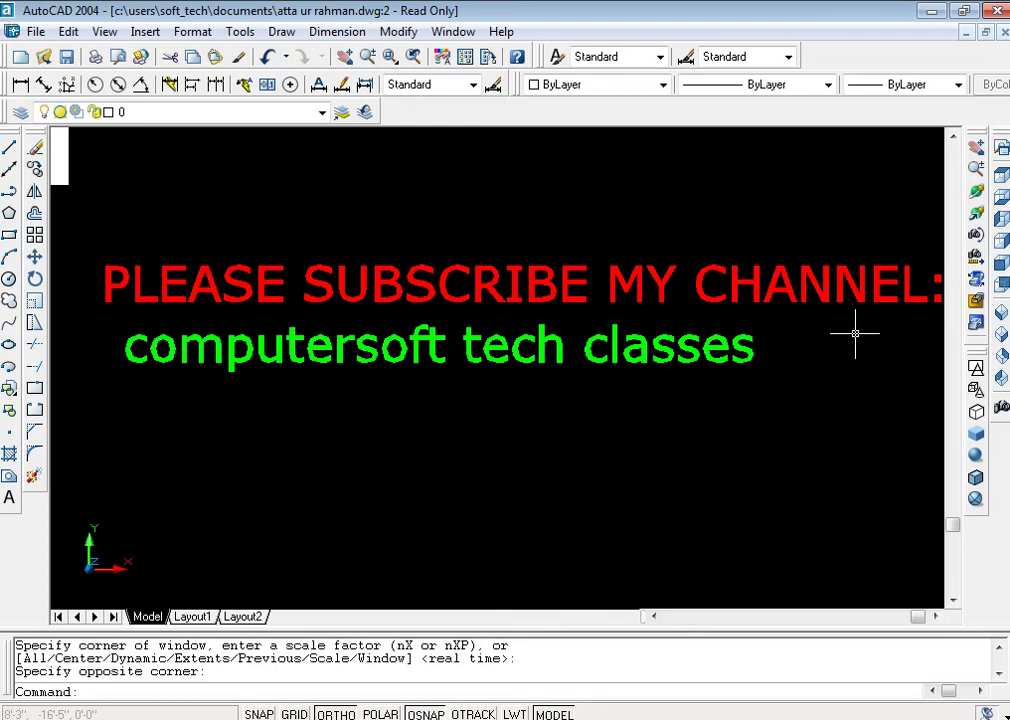
key(super)
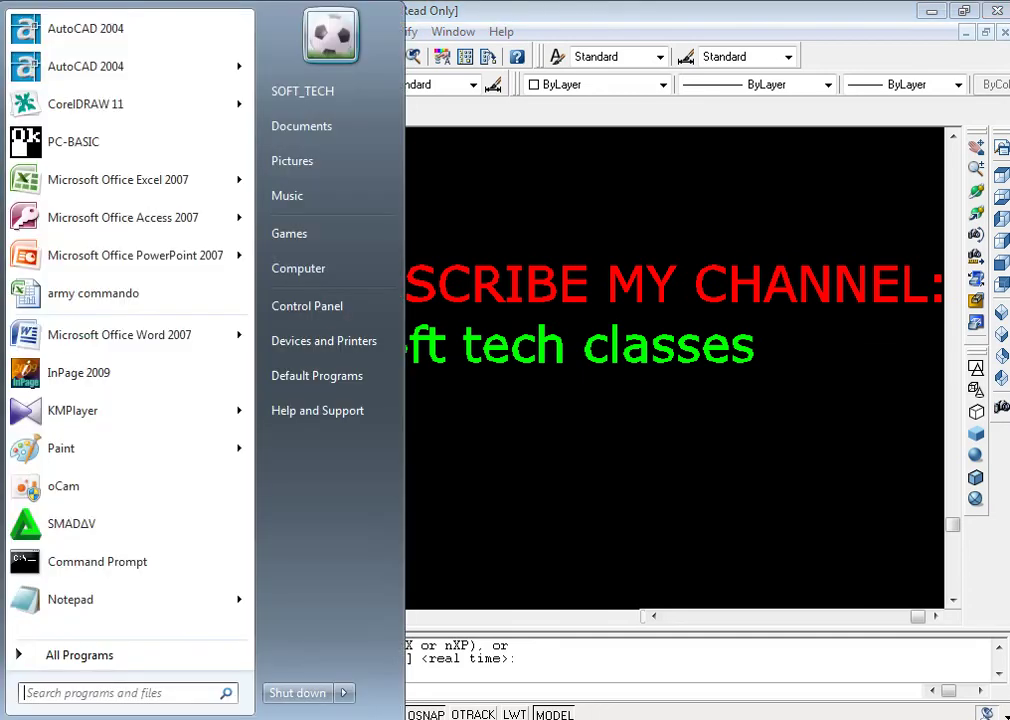